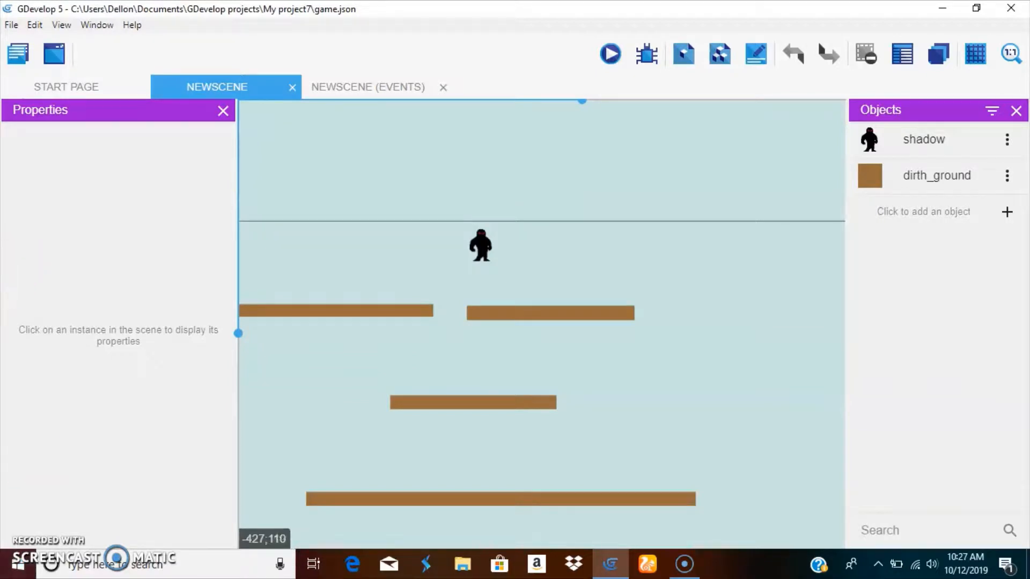
Move the shadow character in the scene to X 489, Y 28.
scroll(803, 245, up, 2)
scroll(381, 229, down, 3)
click(471, 255)
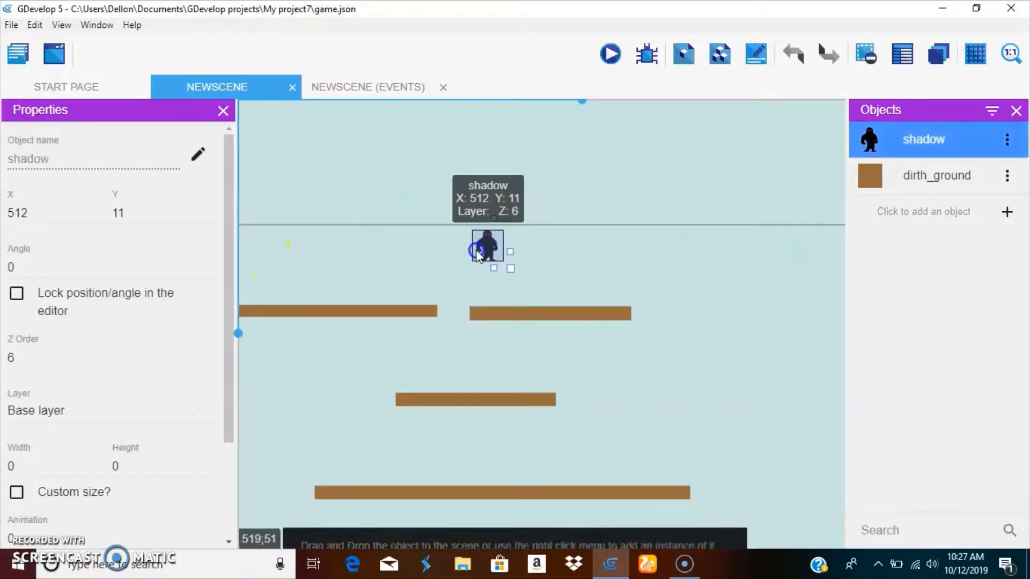
drag(496, 239, 469, 250)
click(401, 244)
Add a new Sprite object and start drawing its image on a 32 x 32 px canvas in Piskel.
click(960, 211)
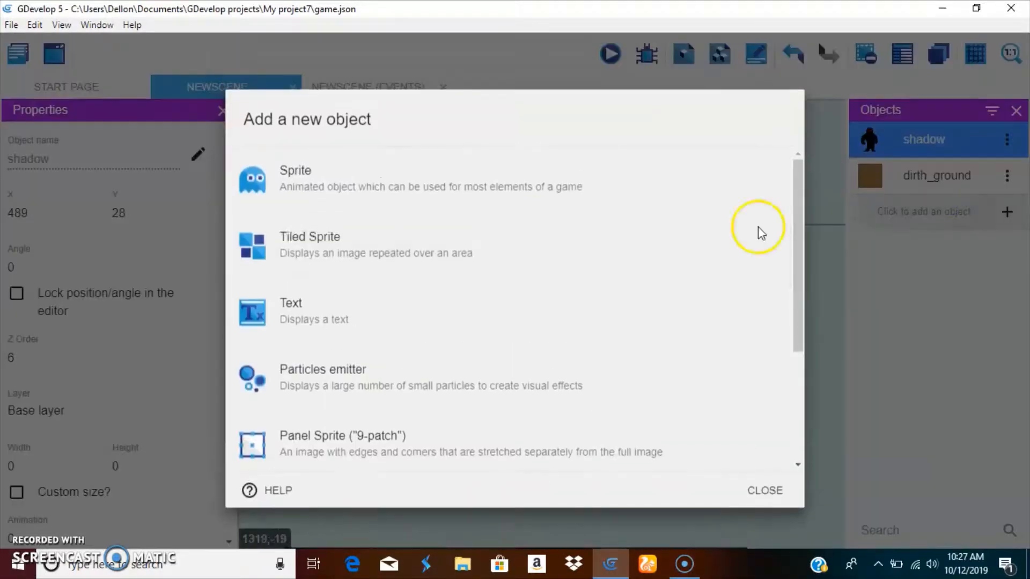
click(501, 192)
click(371, 270)
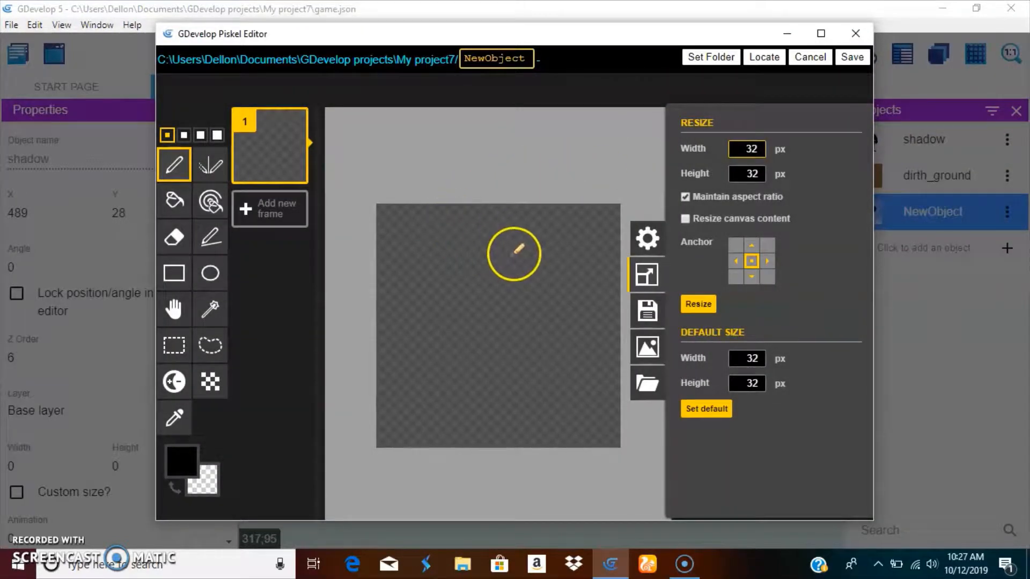
key(Return)
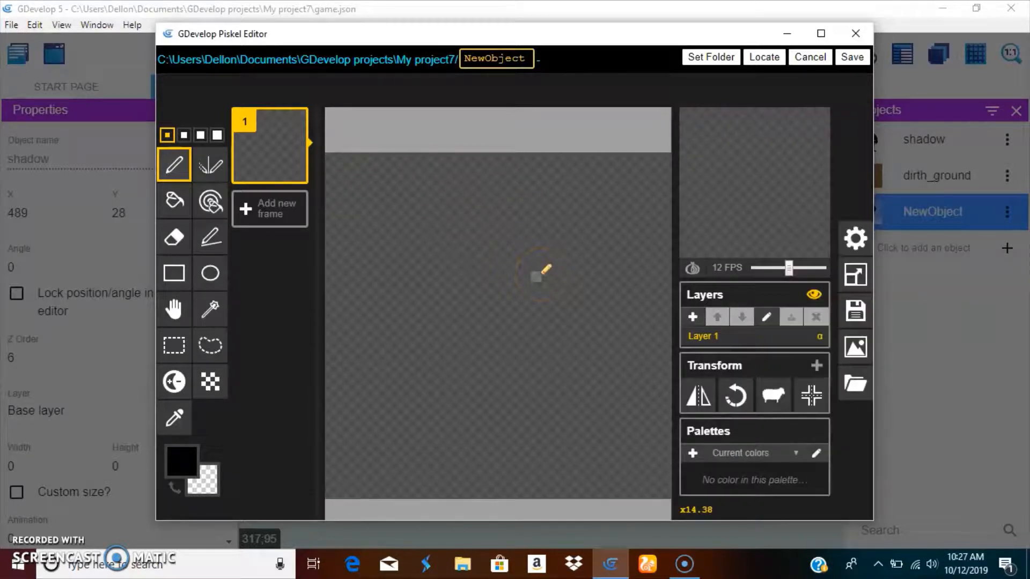
Draw a black full-width rectangle outline on the upper part of the canvas and pencil a speech-bubble tail beneath it.
scroll(438, 306, down, 3)
click(179, 264)
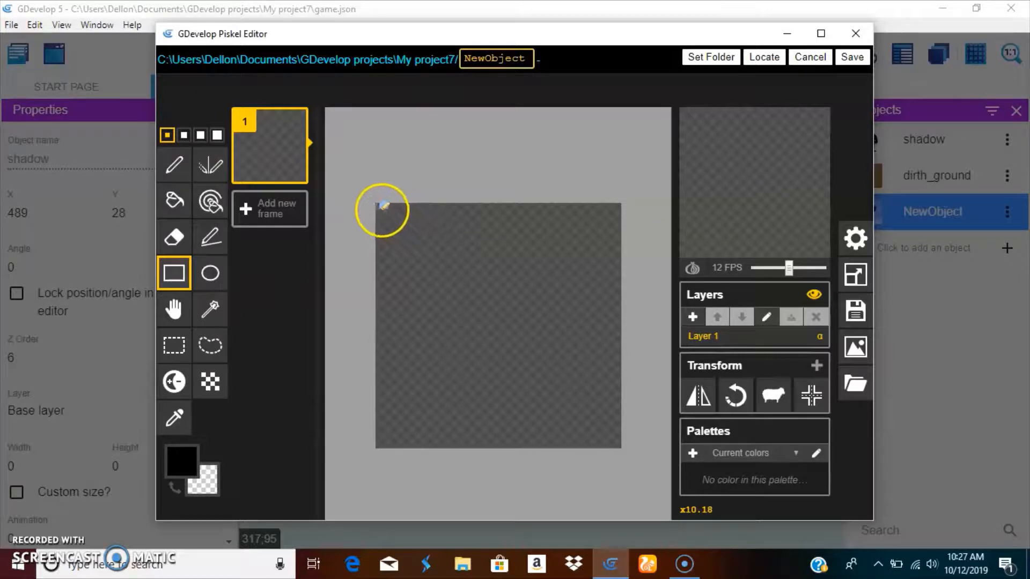
drag(380, 207, 617, 400)
click(174, 164)
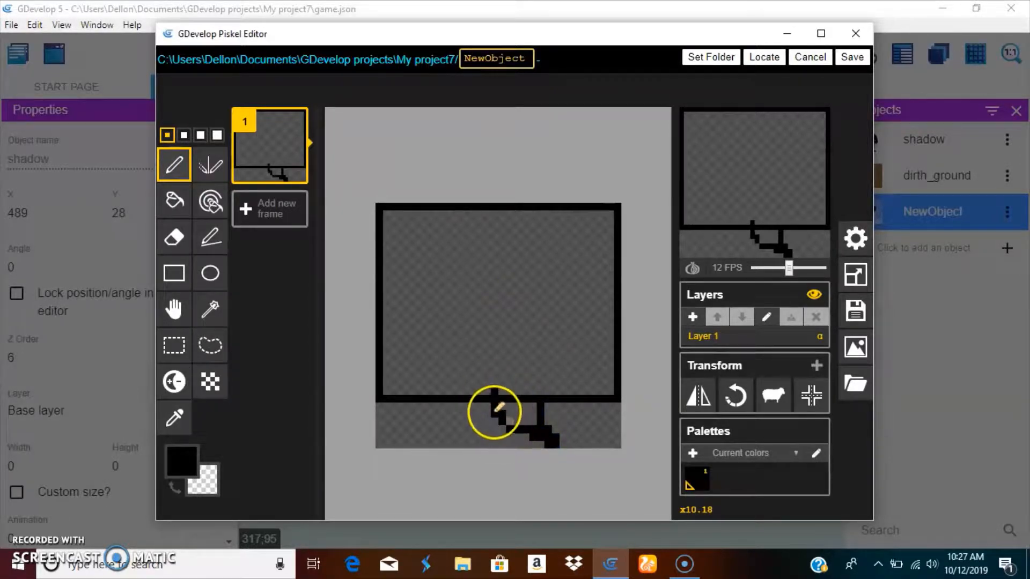
Fill the speech bubble and its tail with white (#ffffff).
click(181, 459)
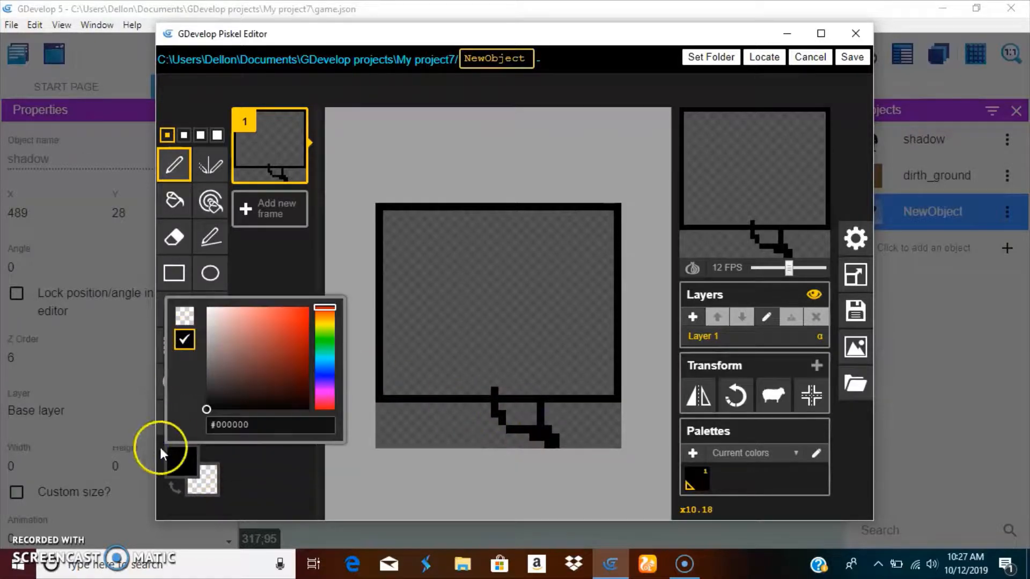
click(161, 447)
click(185, 461)
click(208, 306)
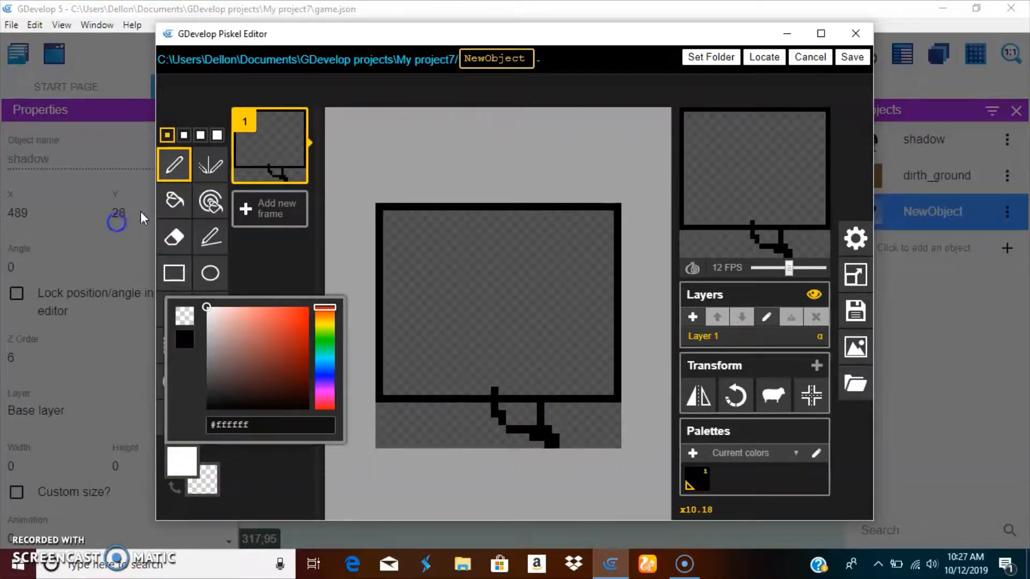
click(174, 200)
click(490, 314)
click(523, 412)
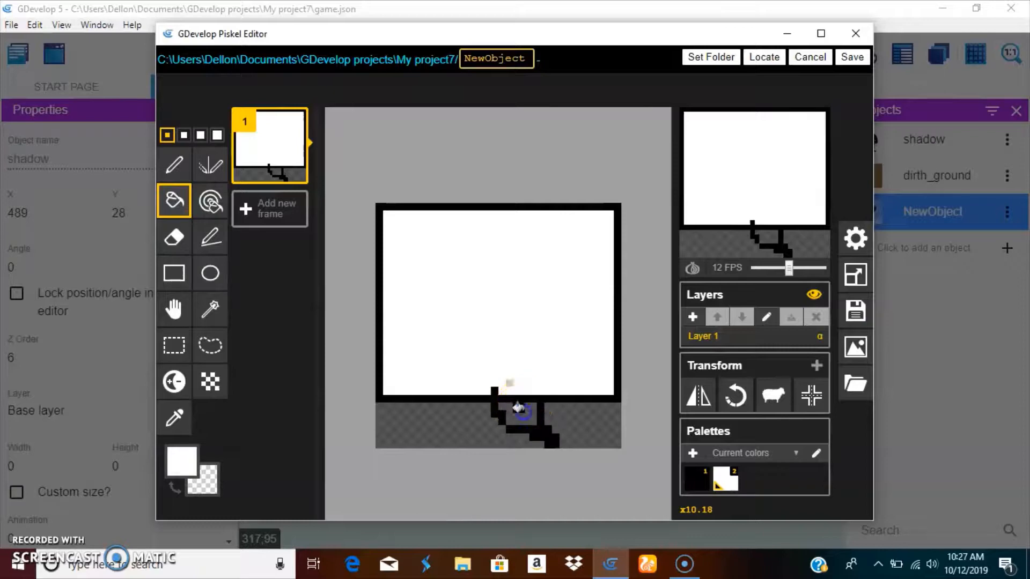
Erase the excess black pixels at the tip of the speech bubble's tail.
click(174, 165)
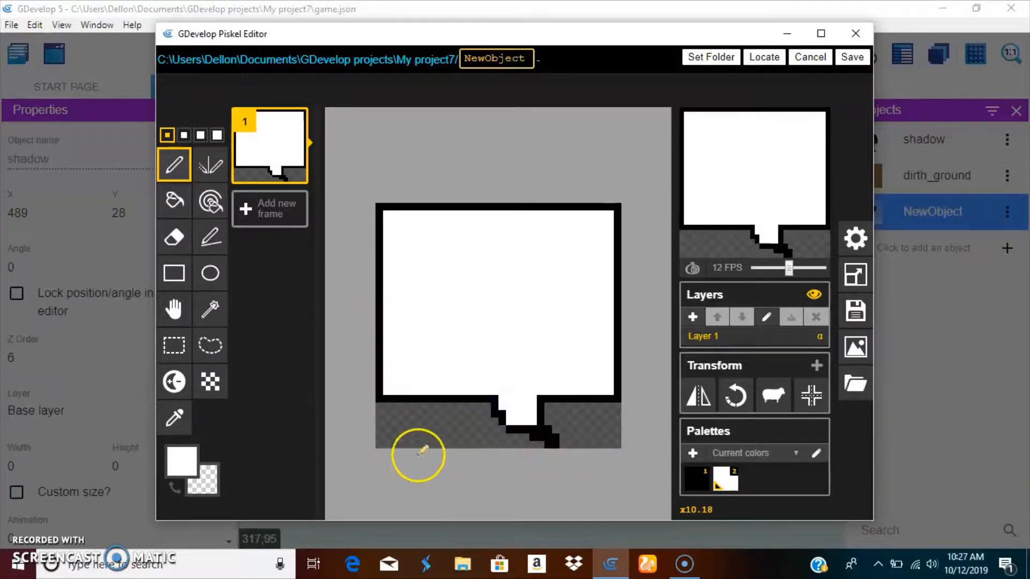
click(180, 225)
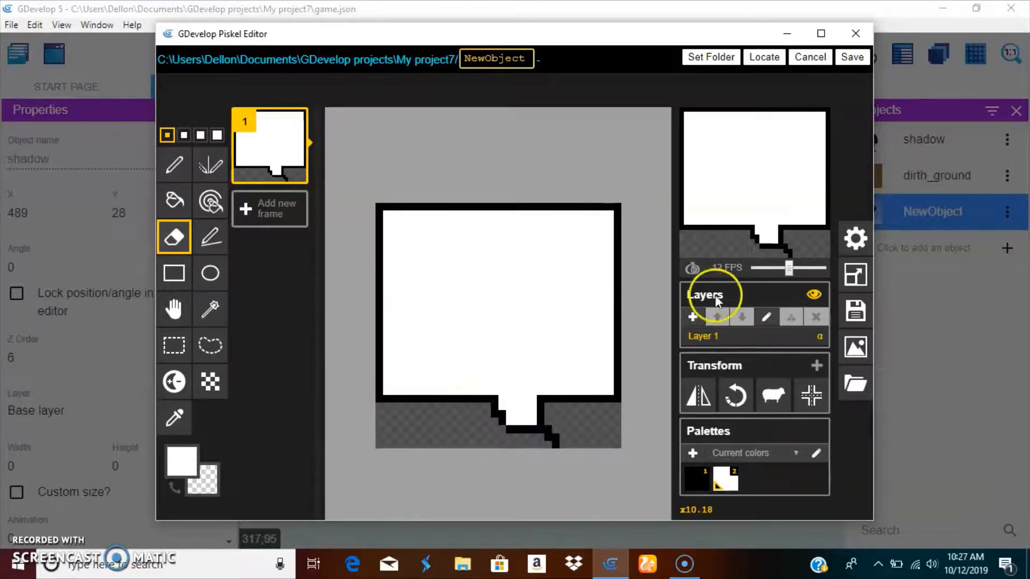
scroll(587, 294, up, 1)
scroll(531, 305, down, 2)
scroll(531, 304, up, 1)
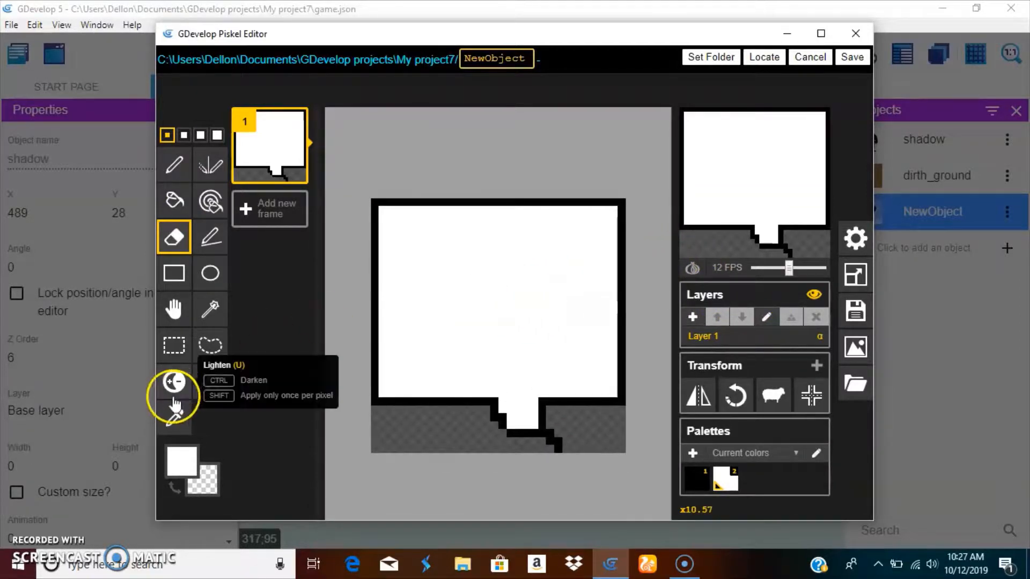
Draw two tall red oval eyes and a smaller red oval mouth inside the speech bubble.
click(182, 461)
click(230, 356)
click(208, 339)
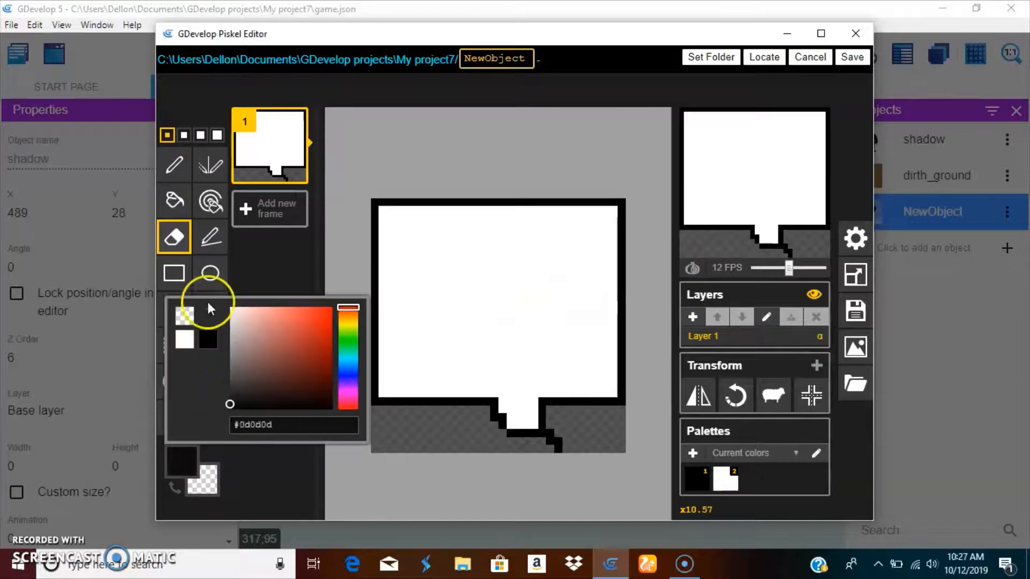
click(210, 273)
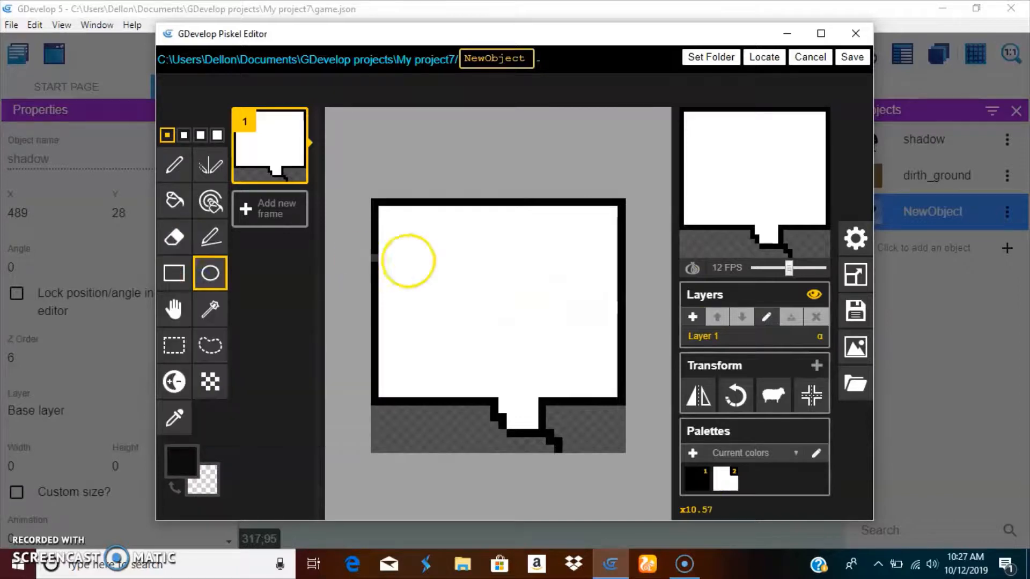
click(189, 446)
drag(245, 359, 379, 295)
drag(439, 232, 482, 324)
drag(524, 238, 578, 325)
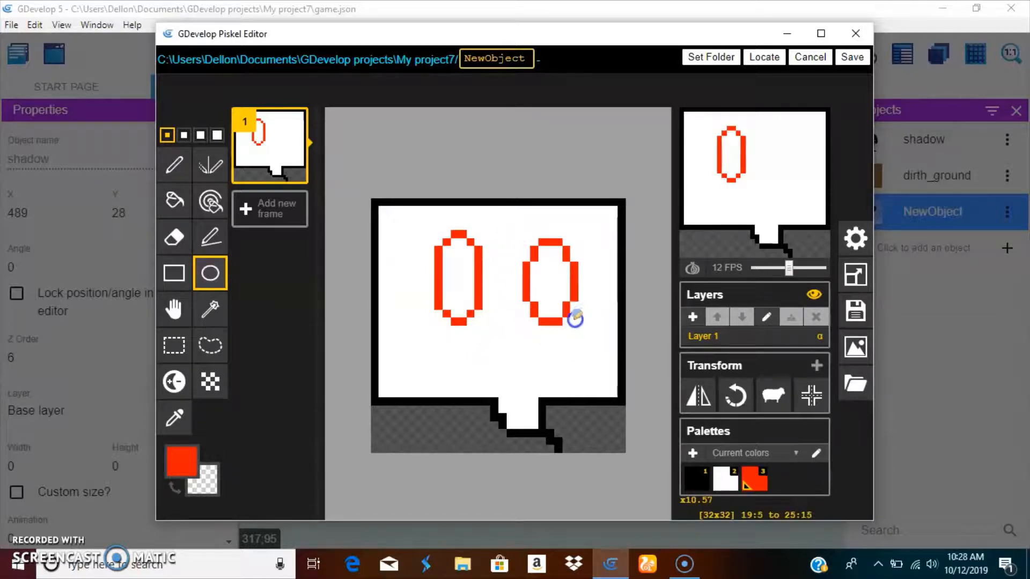
drag(484, 328, 524, 387)
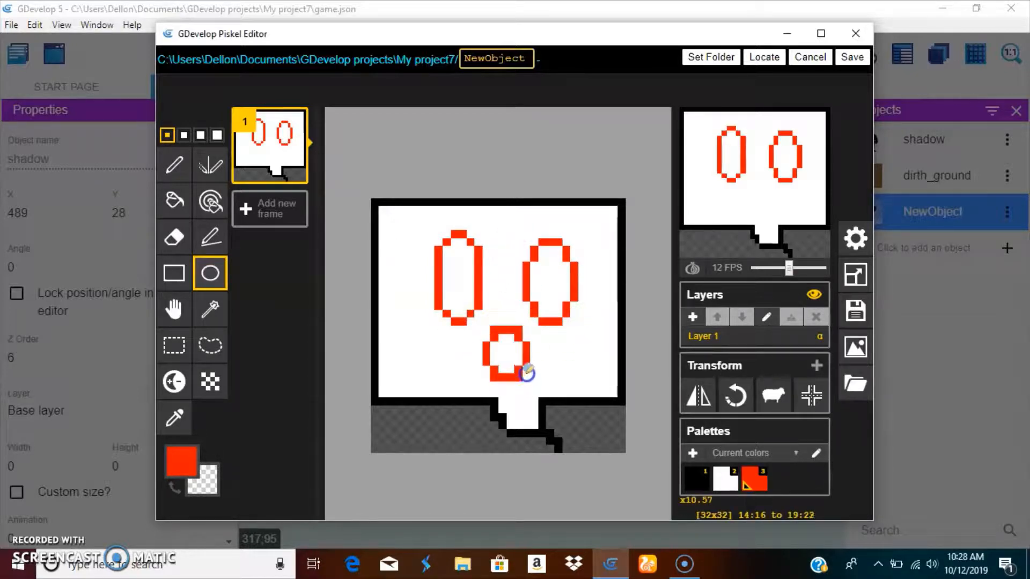
Save the drawing, name the new object emotion_1 and apply the changes.
click(853, 56)
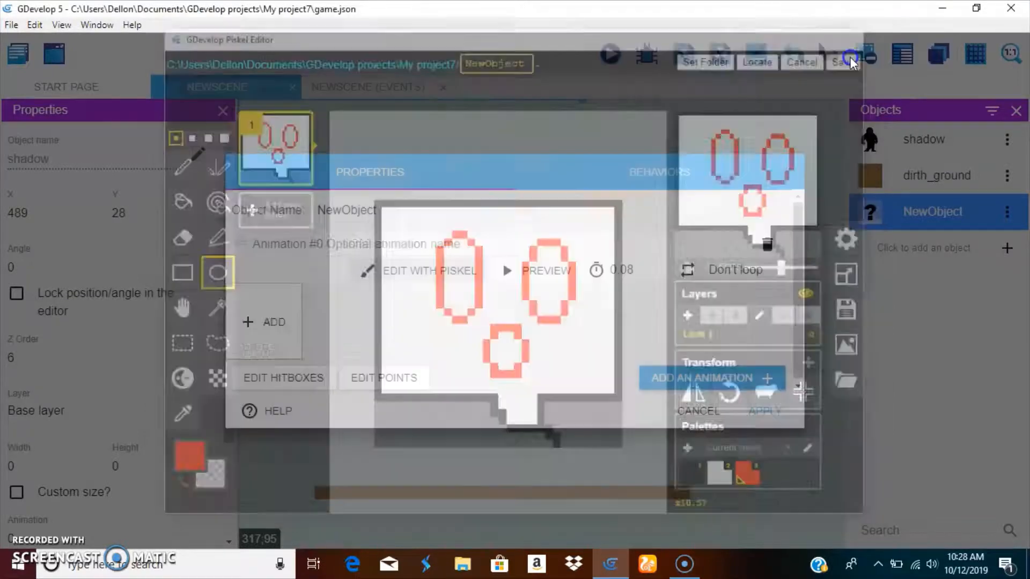
double_click(411, 211)
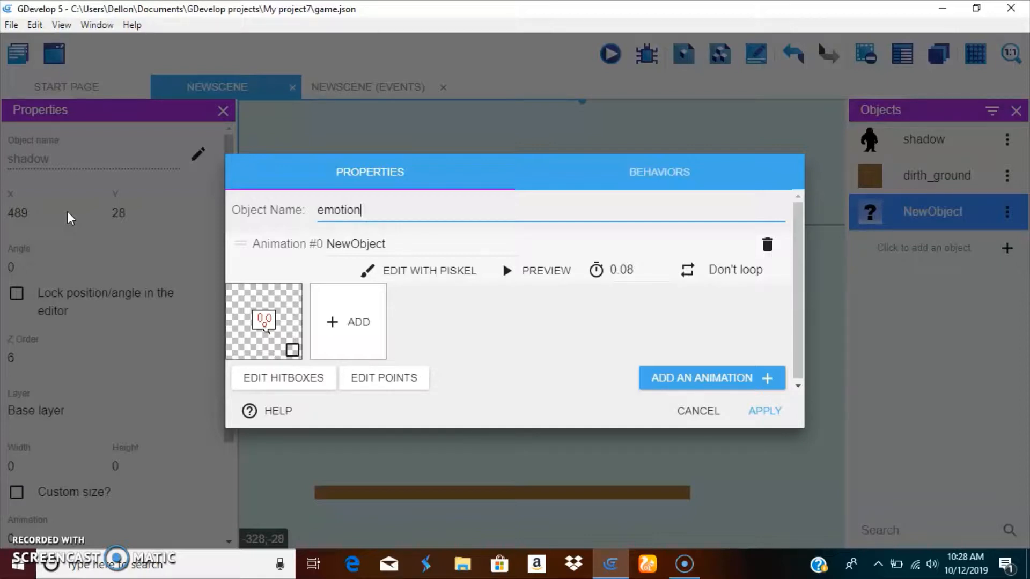
text(l)
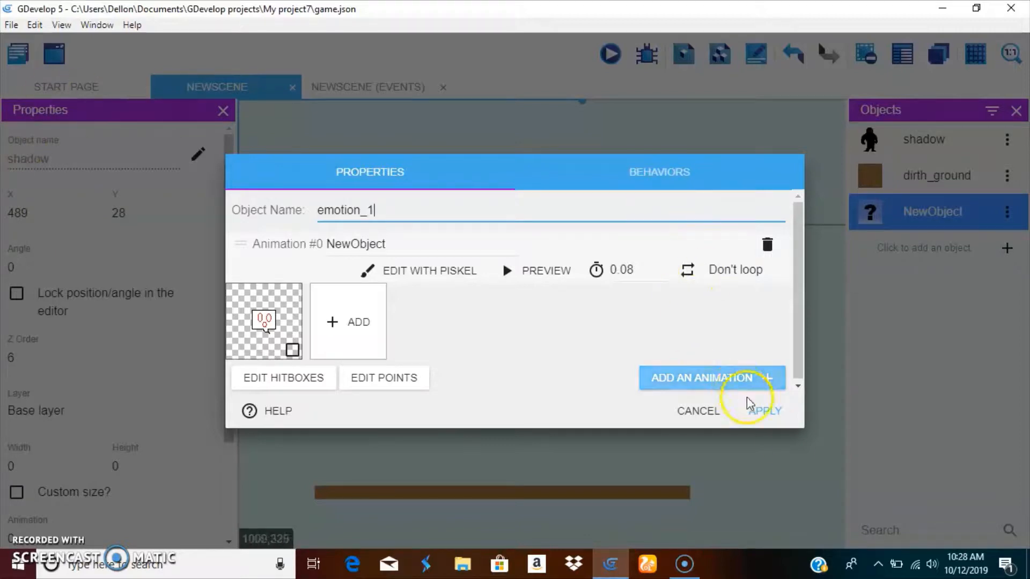
click(767, 412)
Place an emotion_1 instance near the shadow character, itself moved to X 553, Y 75, and preview the game.
drag(908, 211, 507, 280)
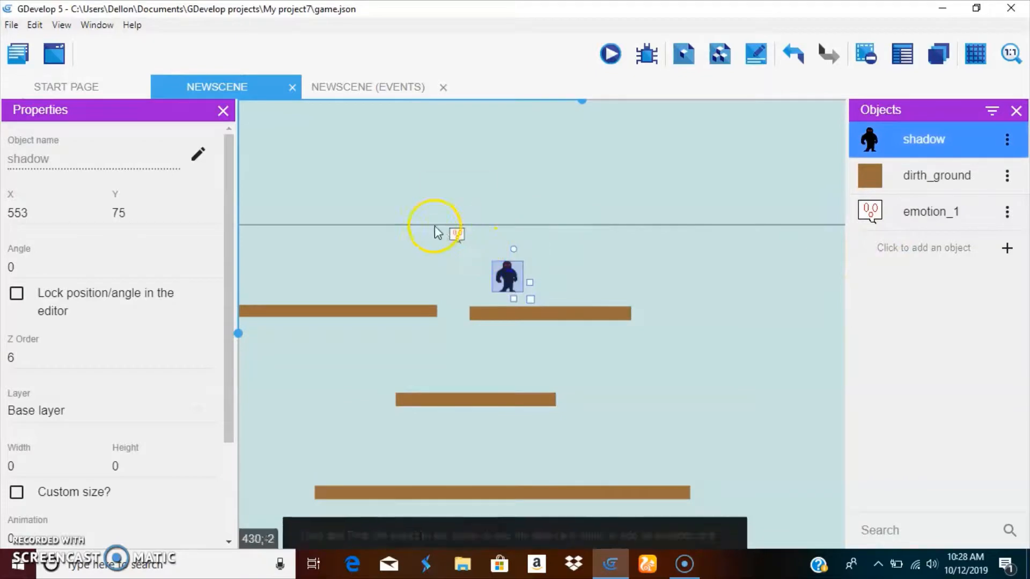
click(456, 234)
click(611, 54)
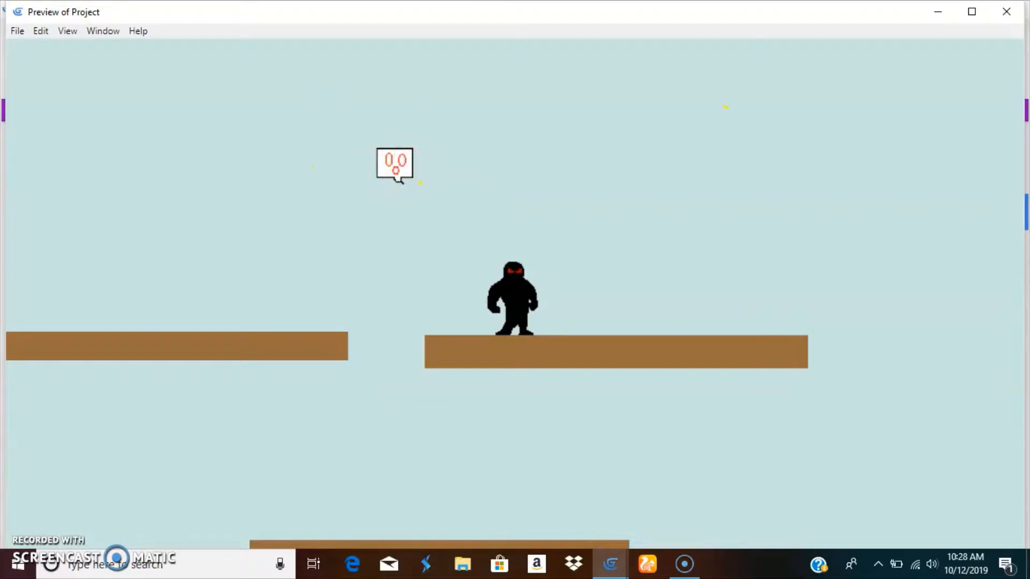
click(1007, 17)
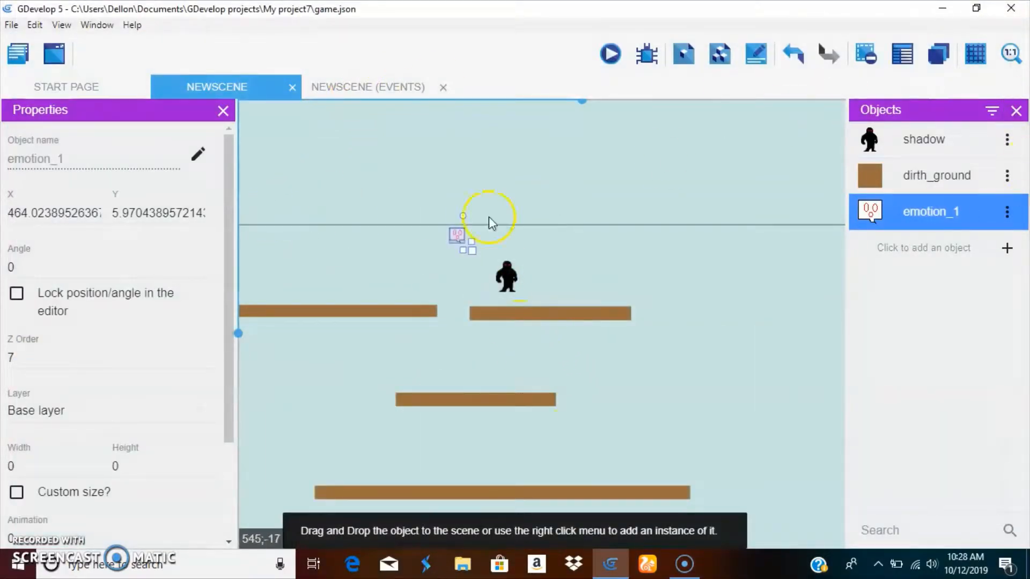
Delete the emotion_1 instance from the scene.
right_click(456, 231)
click(498, 403)
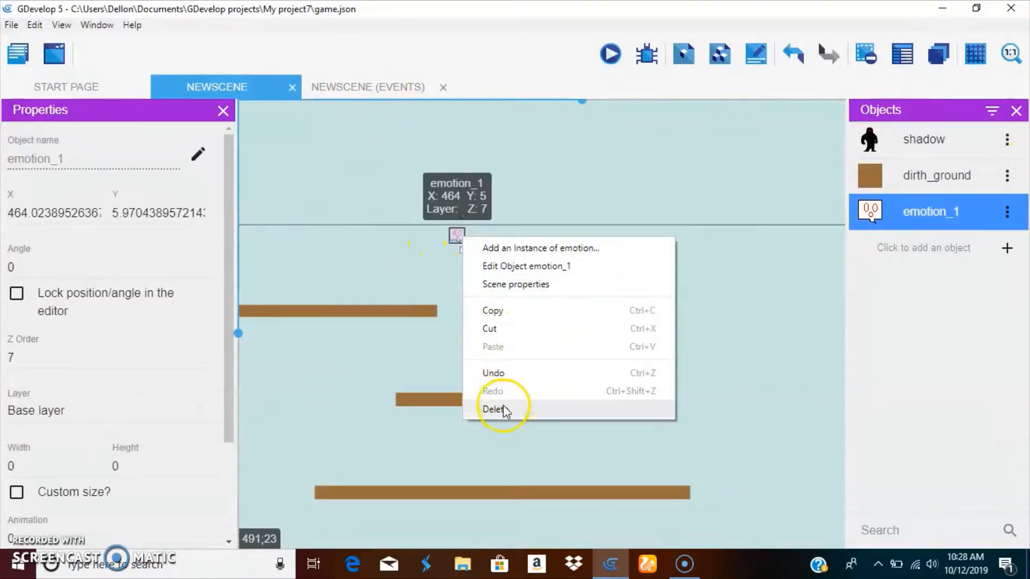
Add a point named emotion to the shadow object's sprite points.
click(1006, 140)
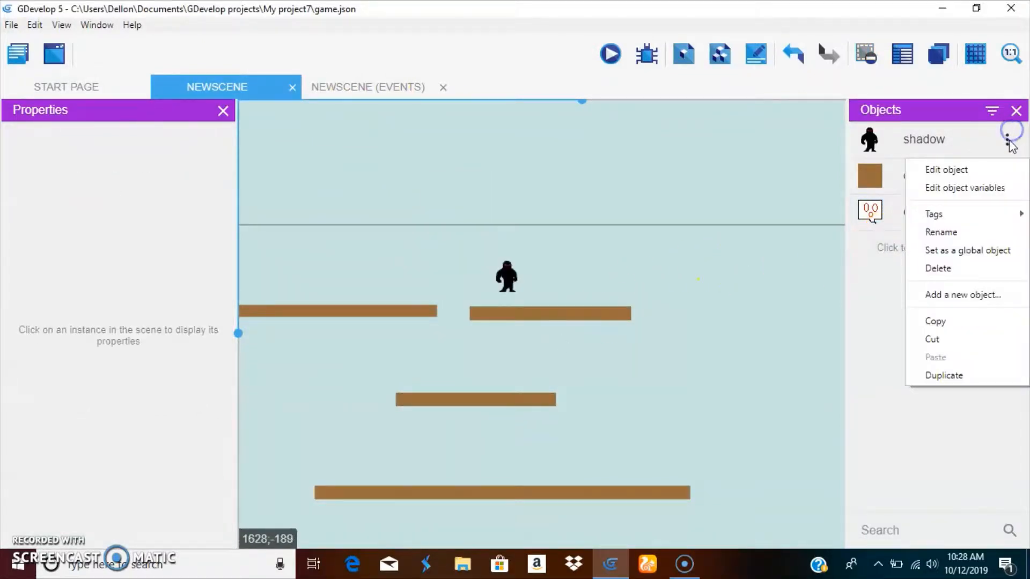
click(932, 170)
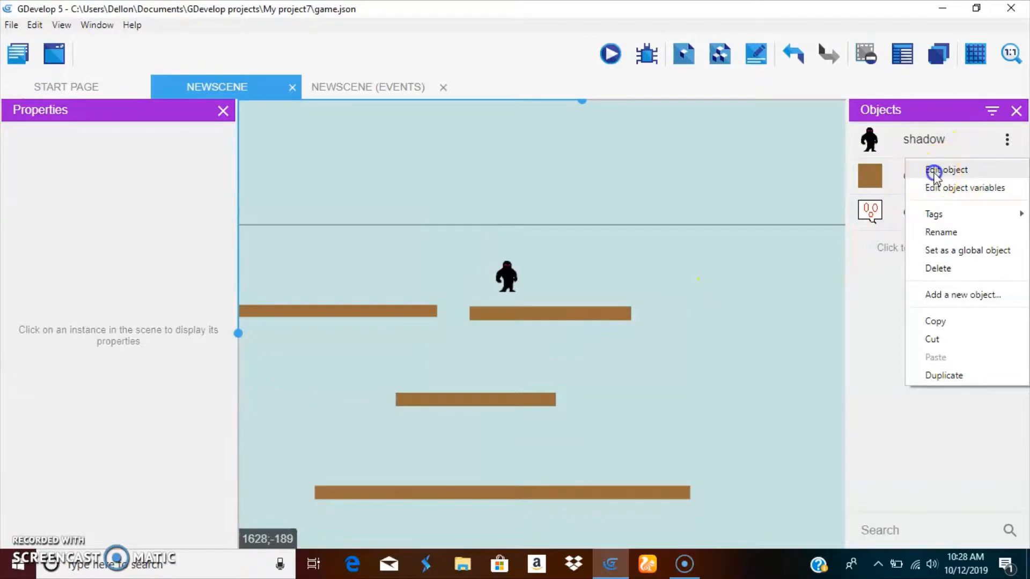
click(375, 448)
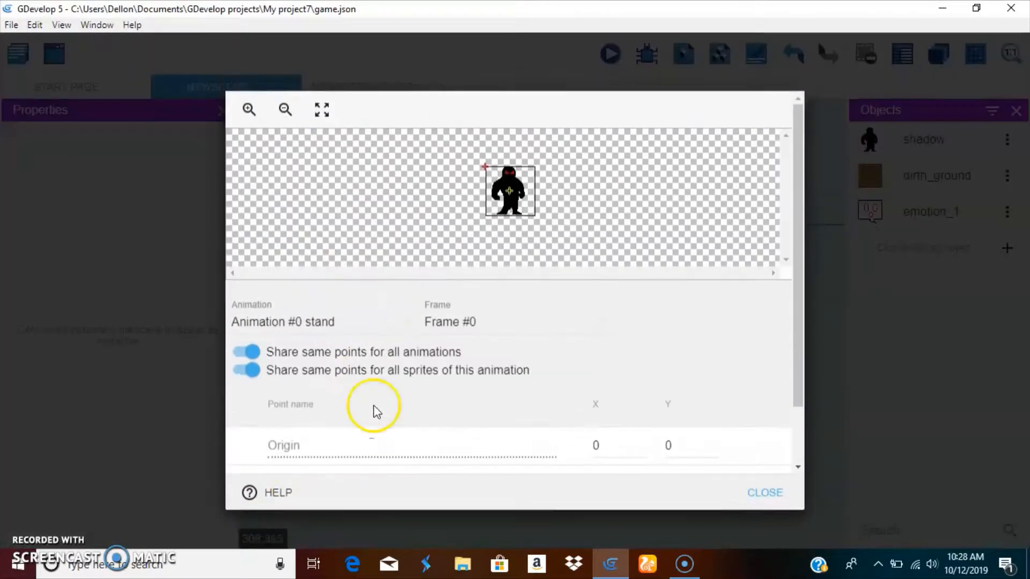
scroll(716, 439, down, 2)
click(756, 456)
scroll(505, 449, down, 1)
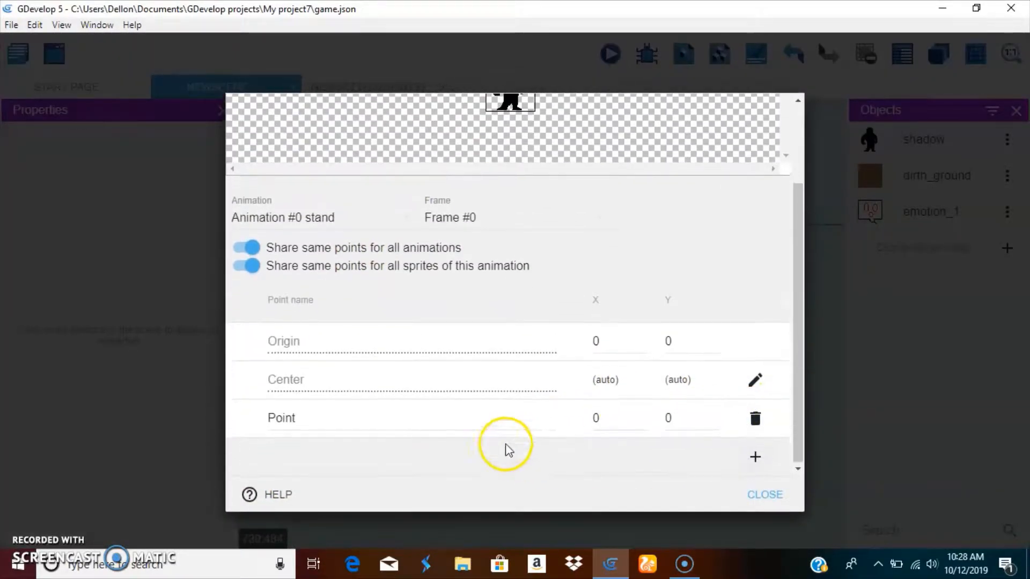
click(363, 413)
double_click(363, 414)
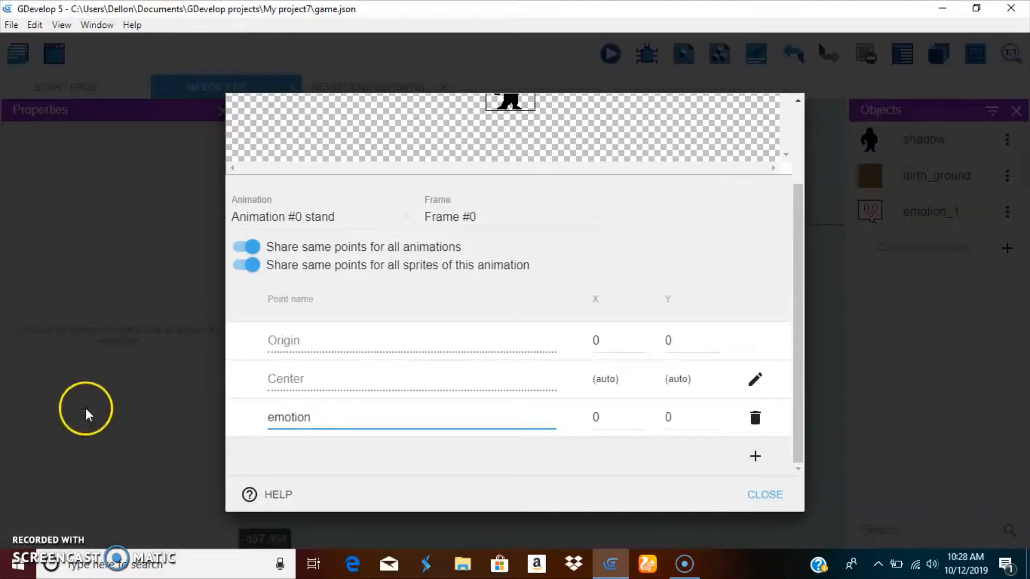
Set the emotion point's X and Y coordinates so that it sits on the shadow's head.
click(597, 415)
text(4)
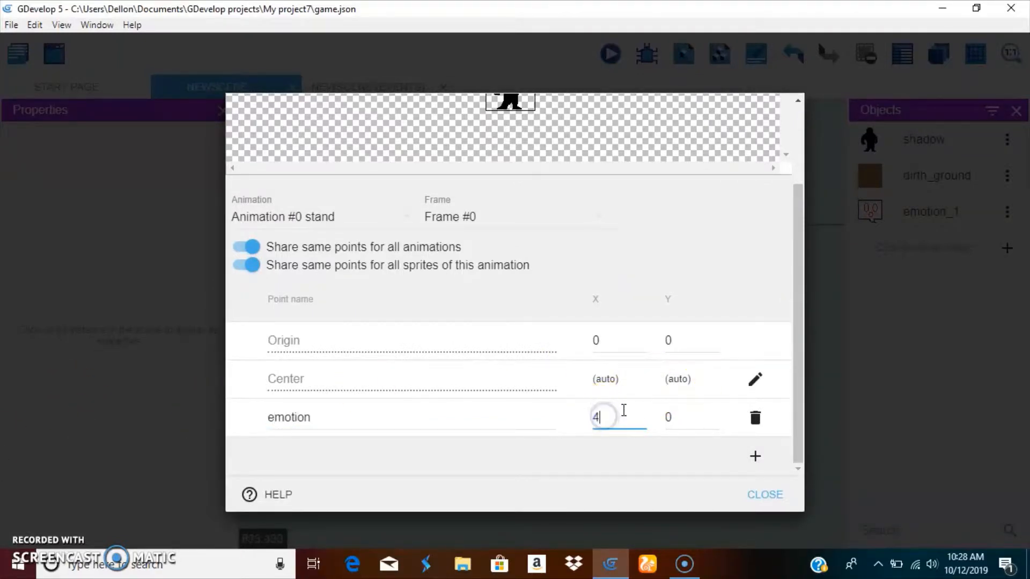
key(BackSpace)
text(7)
click(686, 413)
key(BackSpace)
text(3)
Move the emotion point up to the top edge of the shadow's head and apply the object changes.
scroll(633, 258, up, 2)
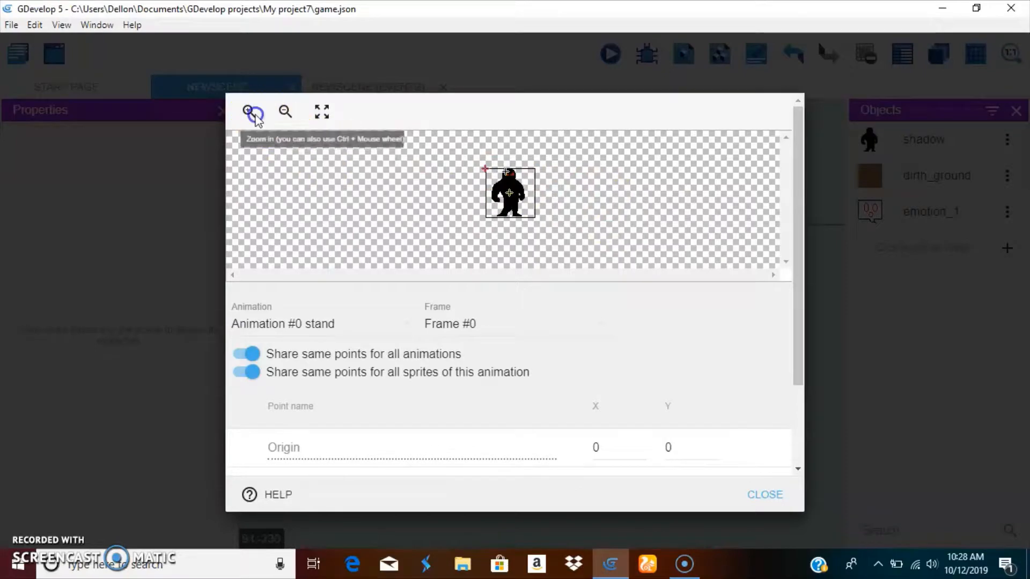
click(252, 112)
click(253, 113)
click(252, 113)
click(253, 114)
click(256, 115)
click(255, 114)
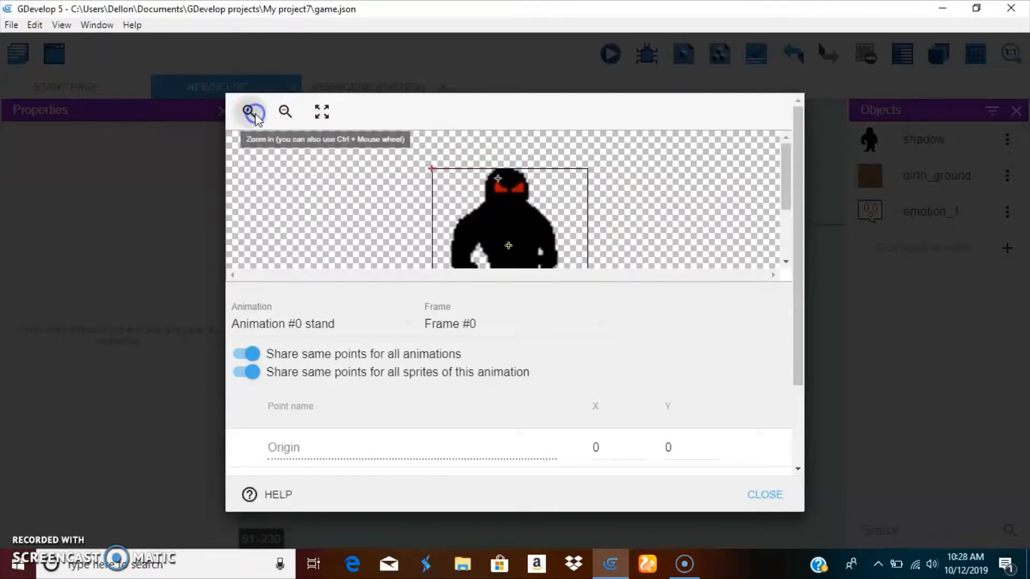
click(255, 115)
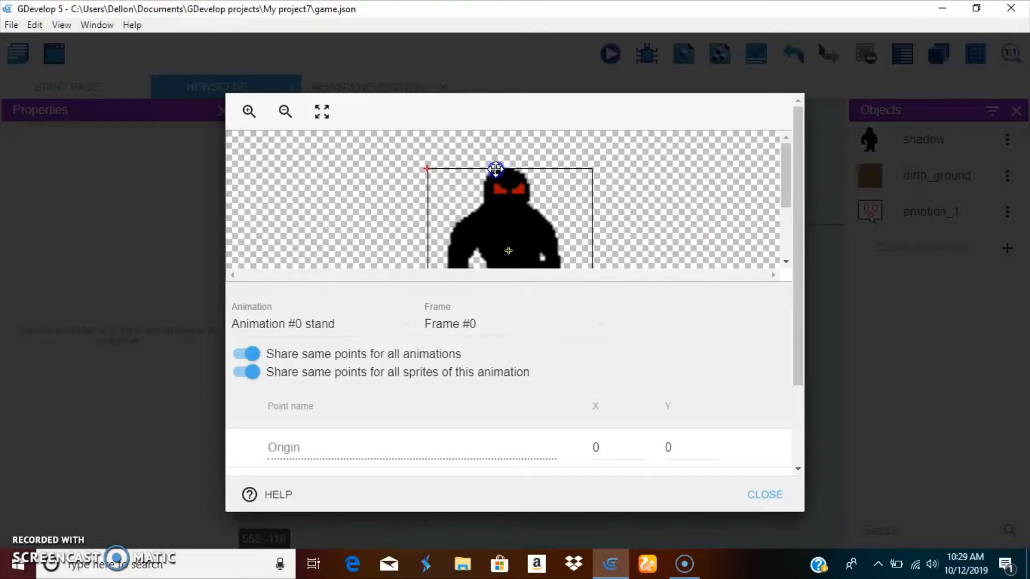
scroll(719, 310, down, 3)
click(766, 492)
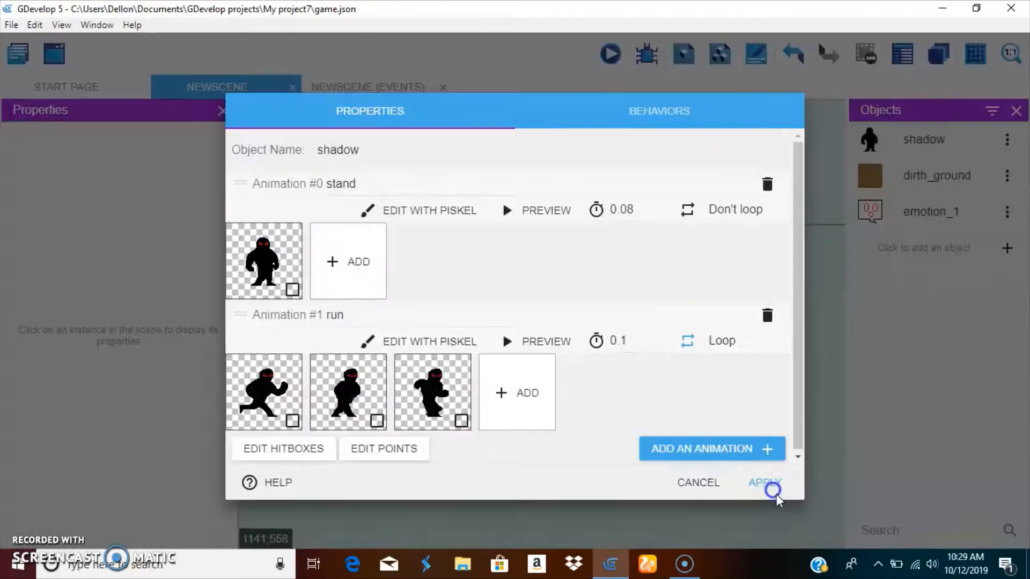
click(767, 484)
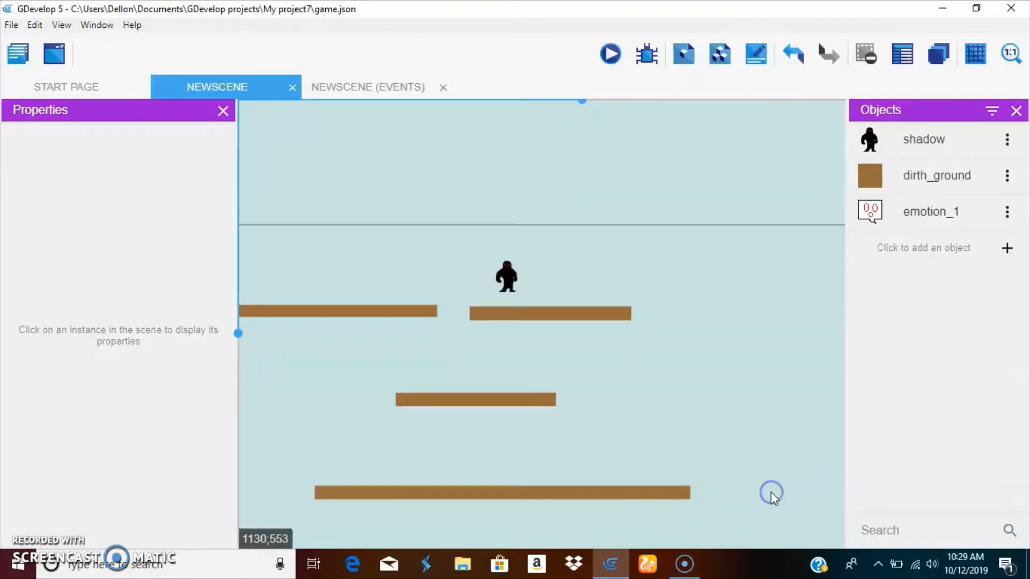
In the NewScene events, collapse the showdow_movement_(player) group and add a new event group named emotion.
click(345, 88)
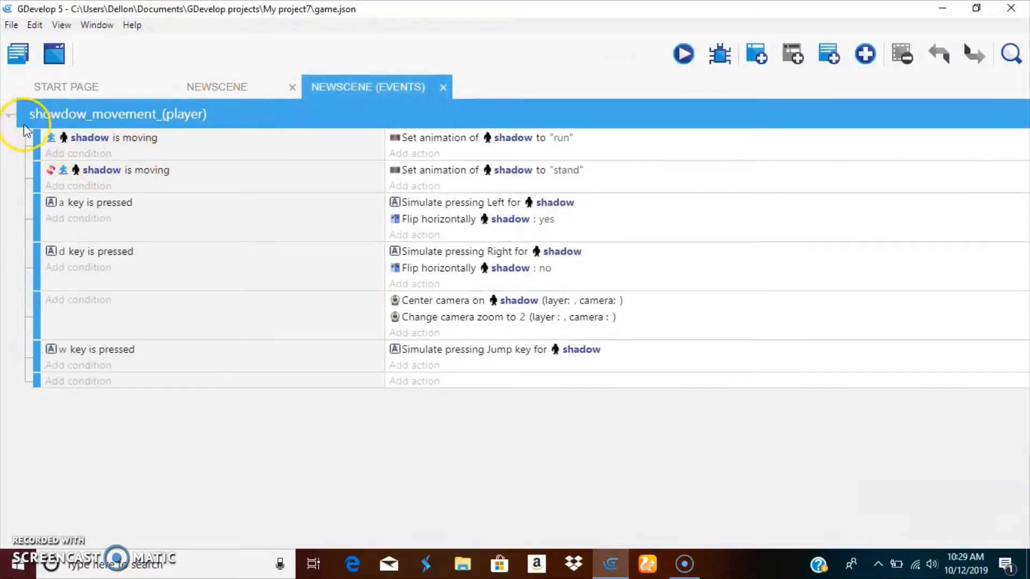
click(9, 116)
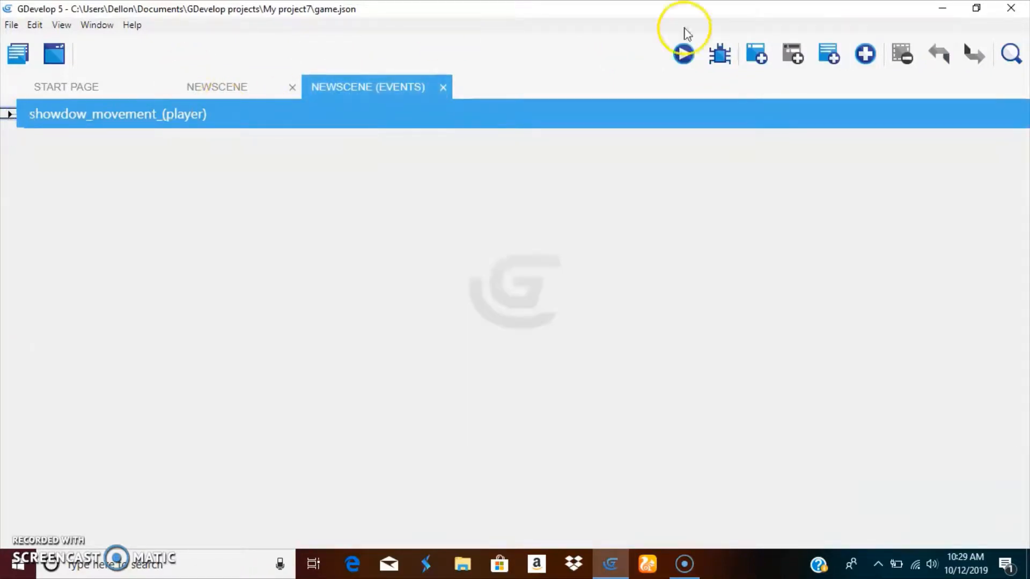
click(864, 53)
click(875, 120)
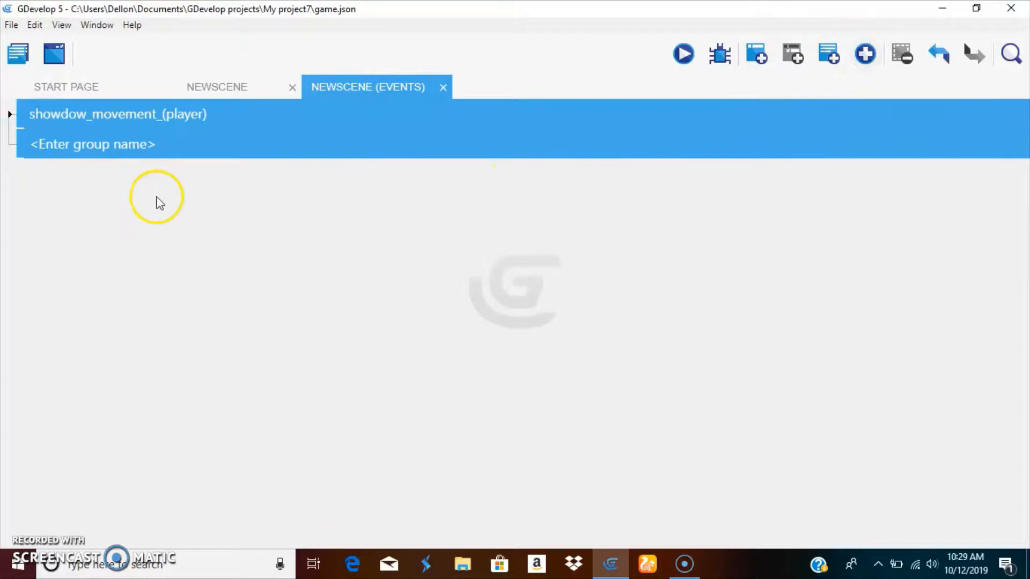
click(95, 145)
text(emoti)
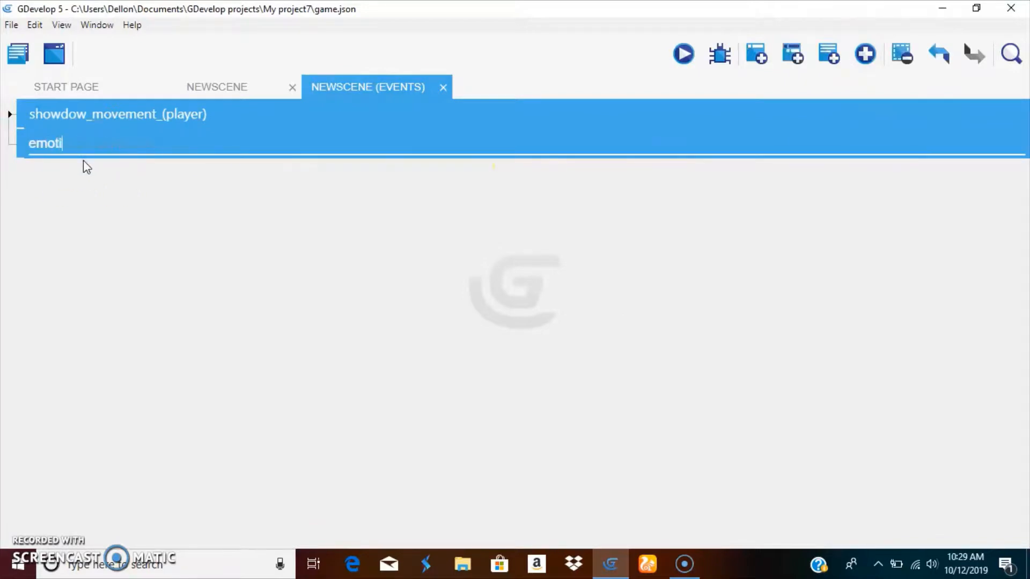
text(on)
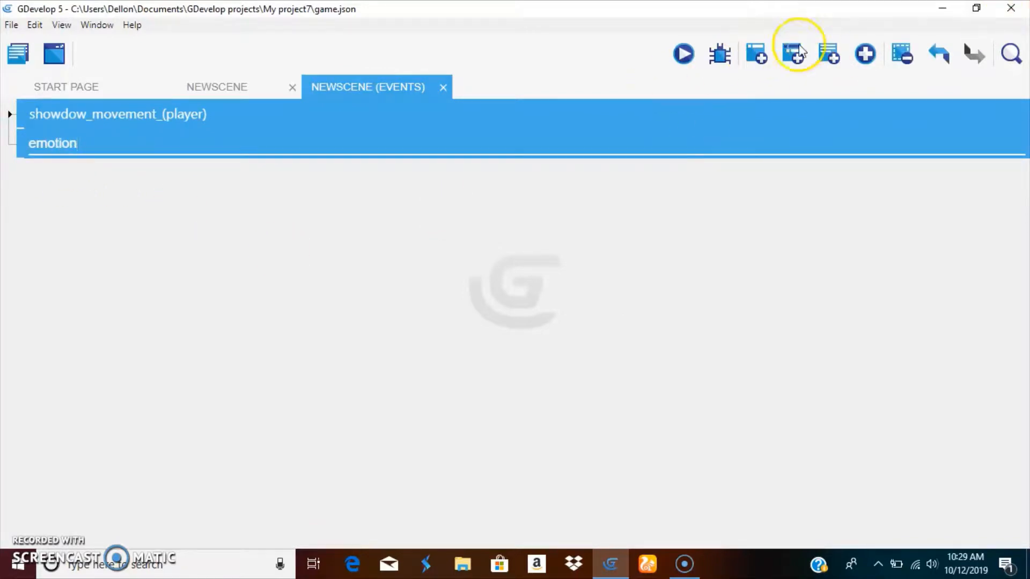
Add a sub-event to the emotion group with the Platform Behavior condition Is falling for shadow.
click(796, 53)
click(103, 165)
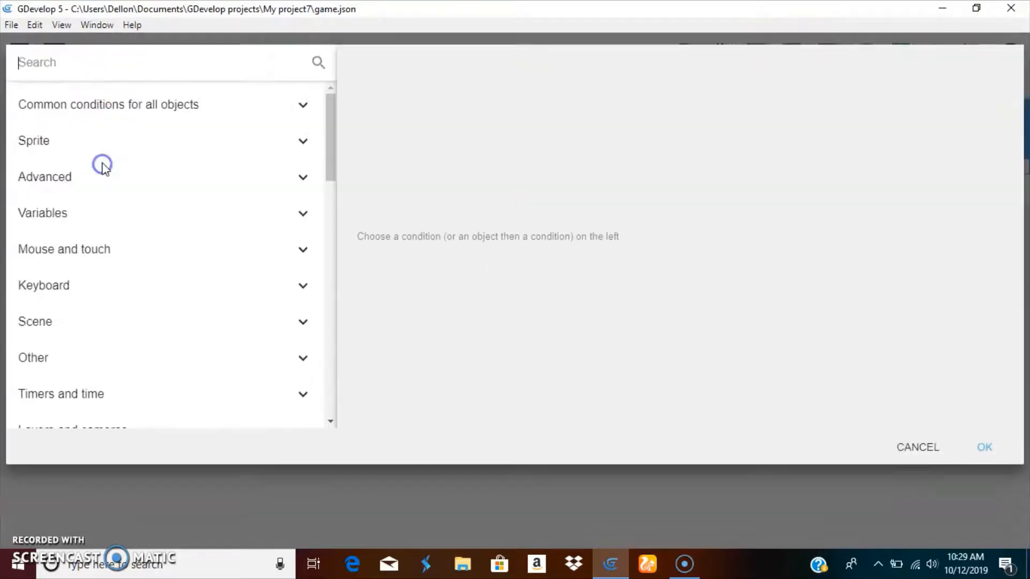
click(98, 162)
click(96, 164)
scroll(138, 258, down, 5)
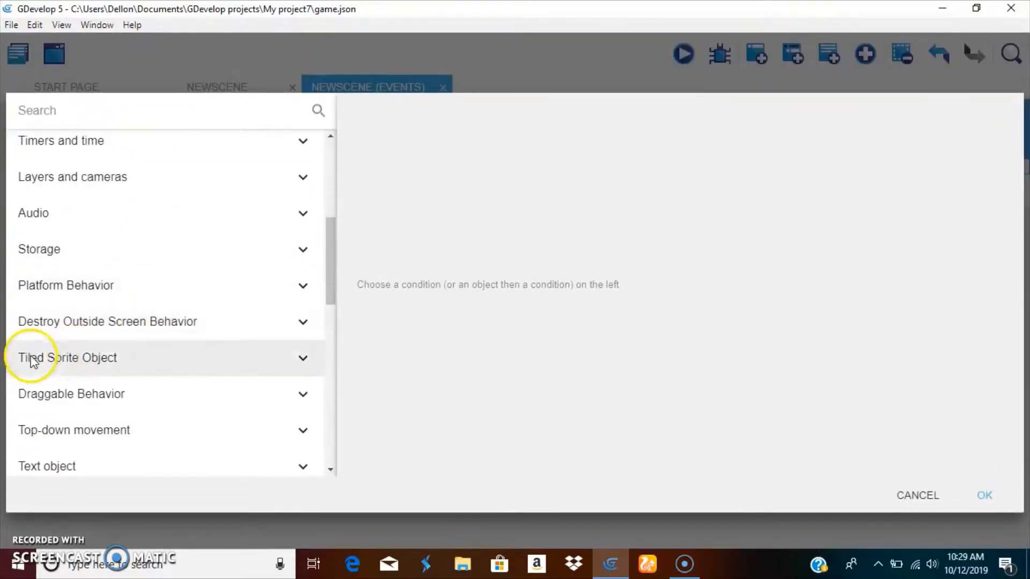
click(37, 288)
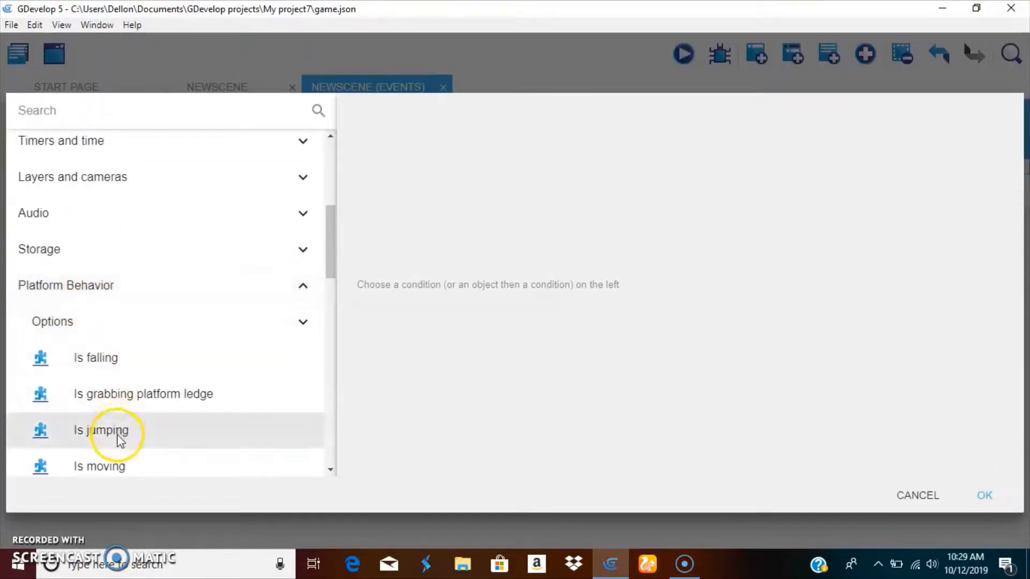
click(93, 363)
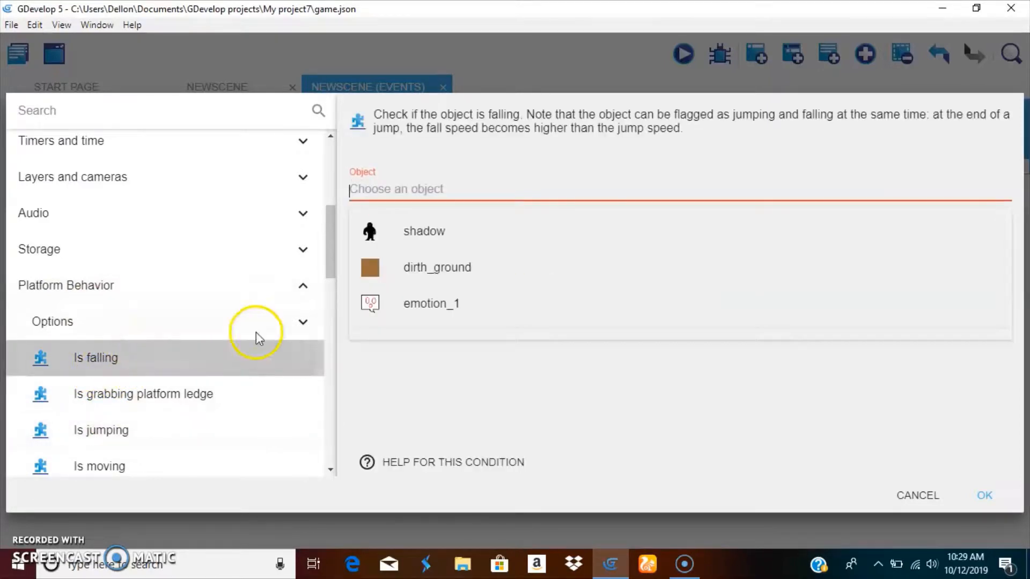
click(368, 231)
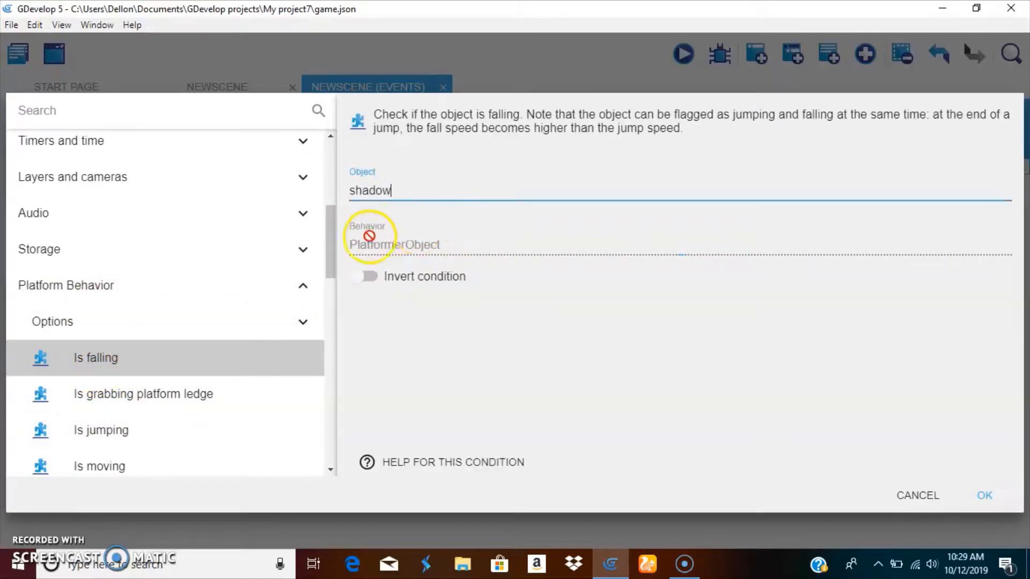
click(983, 494)
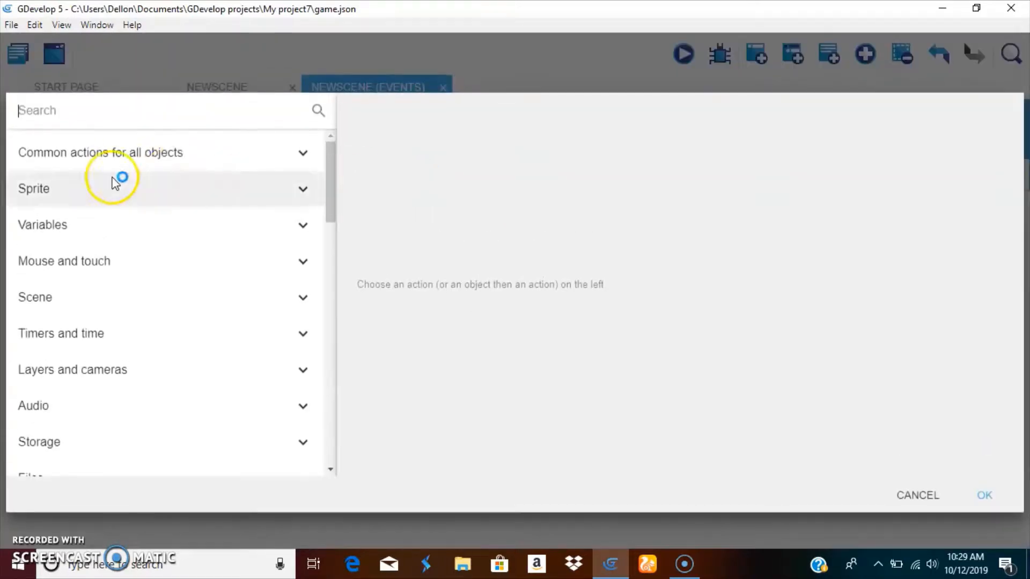
Add a Create an object action for emotion_1 to the falling event, with X position shadow.X().
click(126, 161)
click(108, 188)
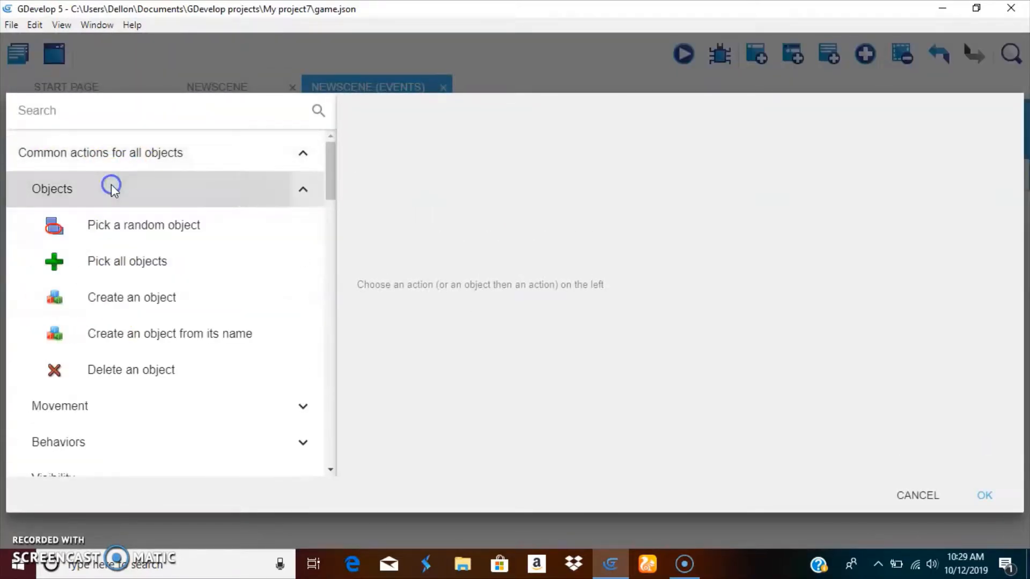
click(107, 297)
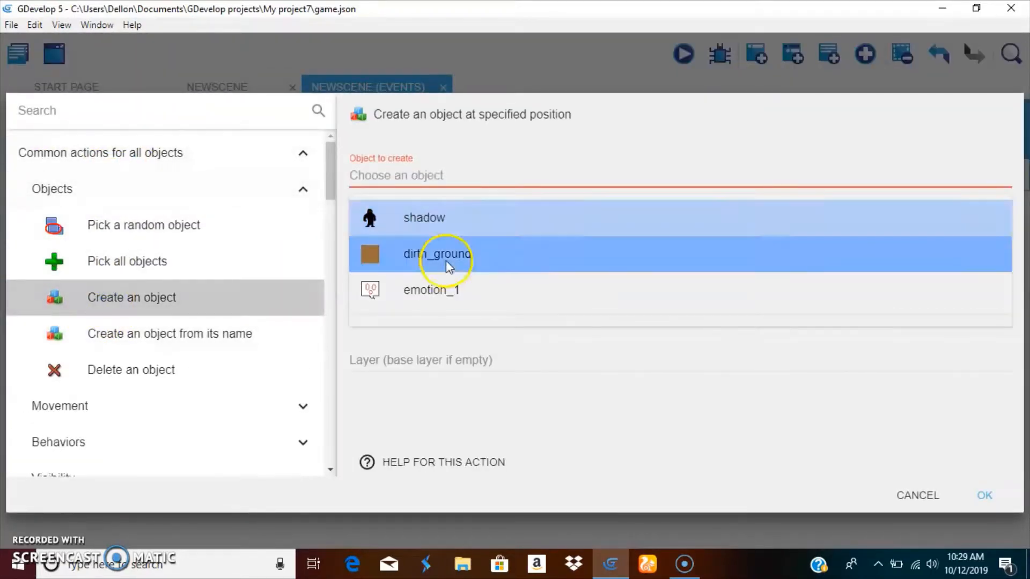
click(429, 280)
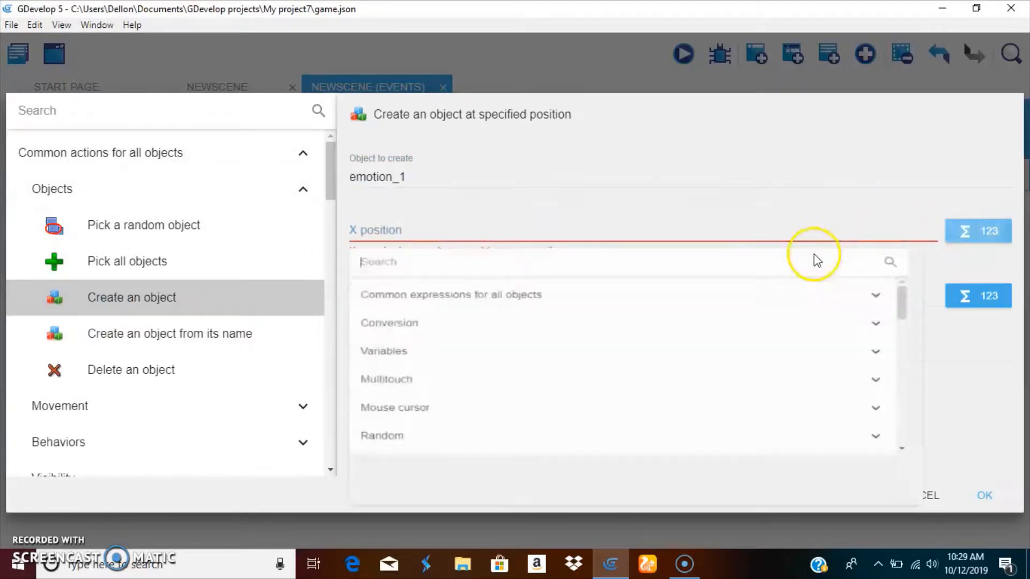
click(510, 312)
scroll(426, 445, down, 1)
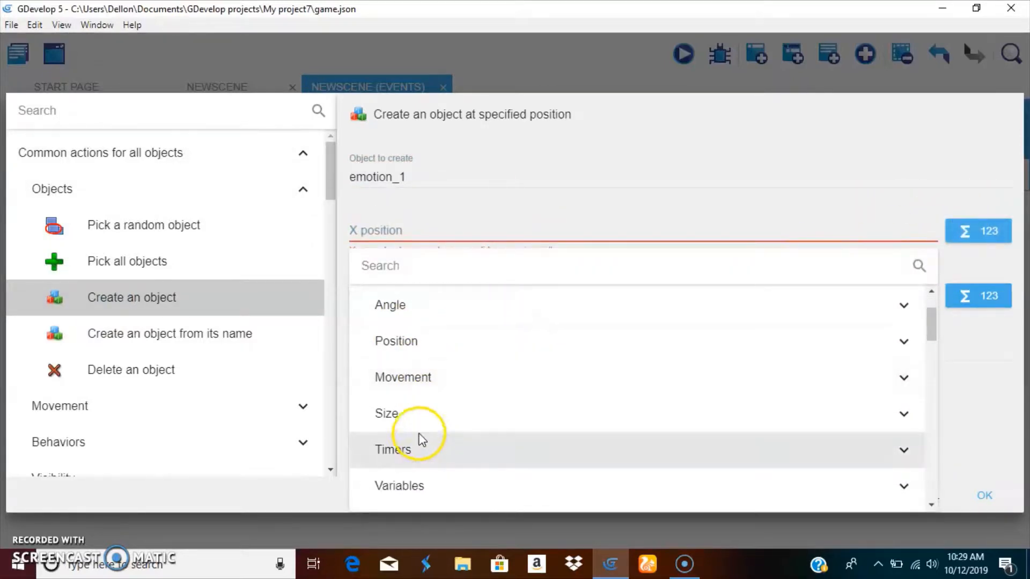
click(395, 340)
click(445, 460)
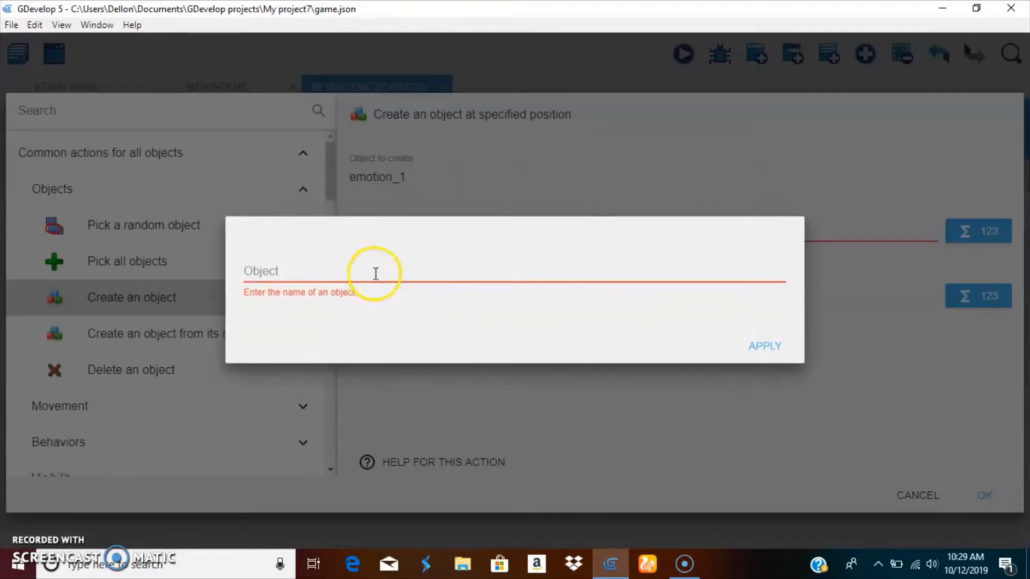
click(375, 273)
click(356, 313)
click(773, 337)
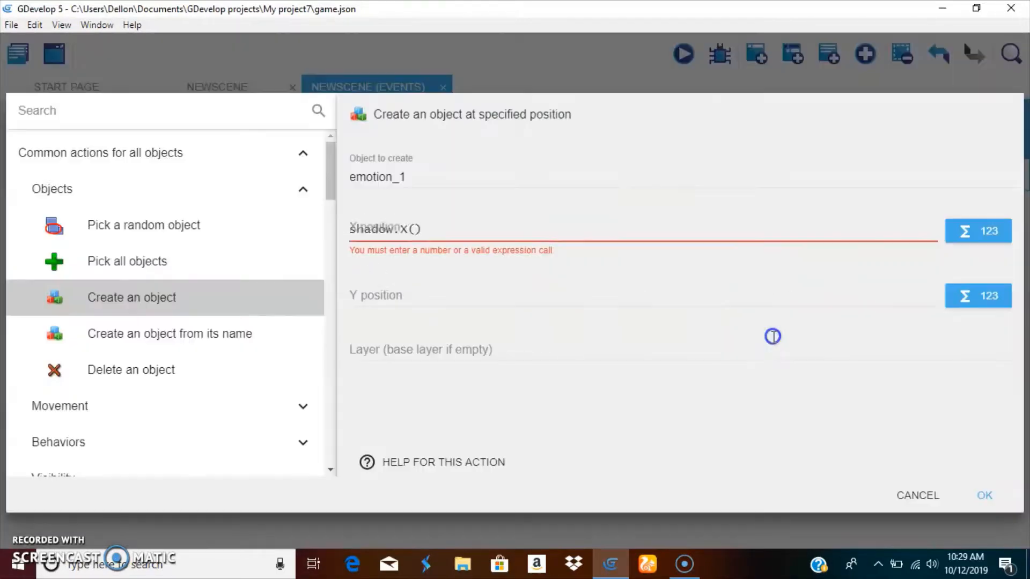
Set the created object's Y position to the expression shadow.Y().
click(949, 307)
click(999, 285)
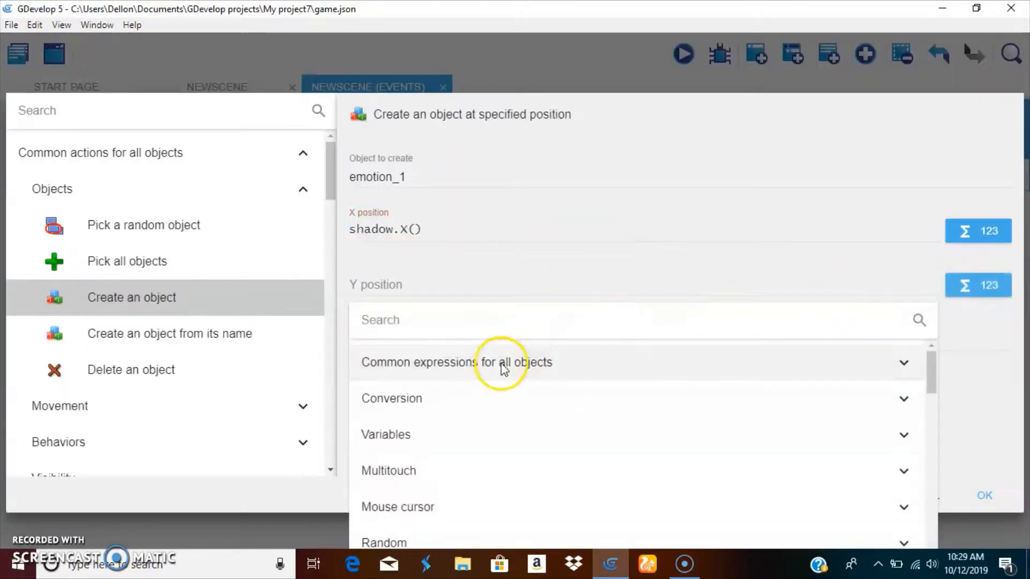
click(498, 361)
click(436, 472)
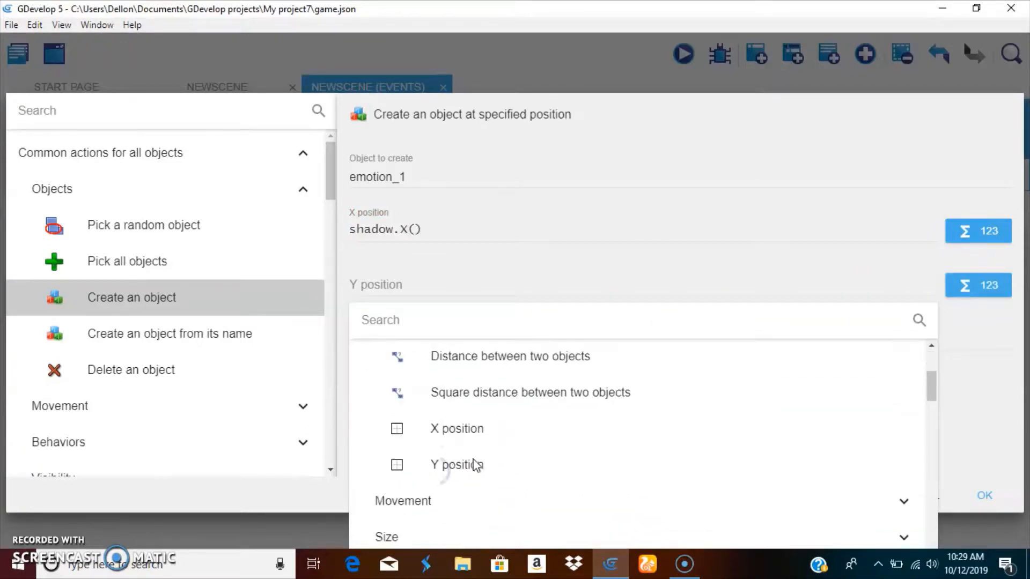
click(458, 431)
click(381, 264)
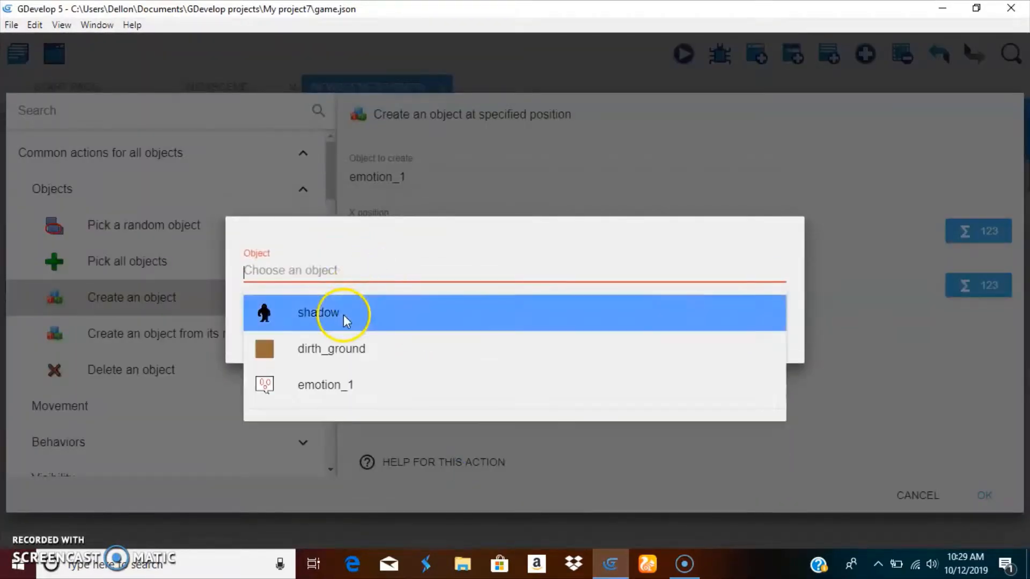
click(345, 315)
click(765, 343)
Add the point names to the position expressions, making them shadow.X("emoton") and shadow.Y("emotion"), and confirm the action.
click(414, 232)
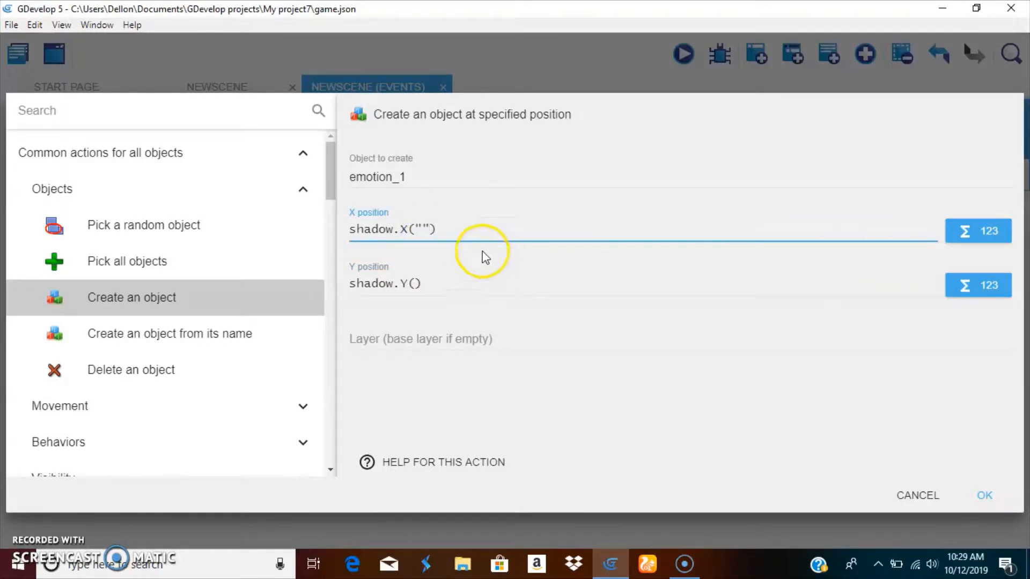
click(427, 226)
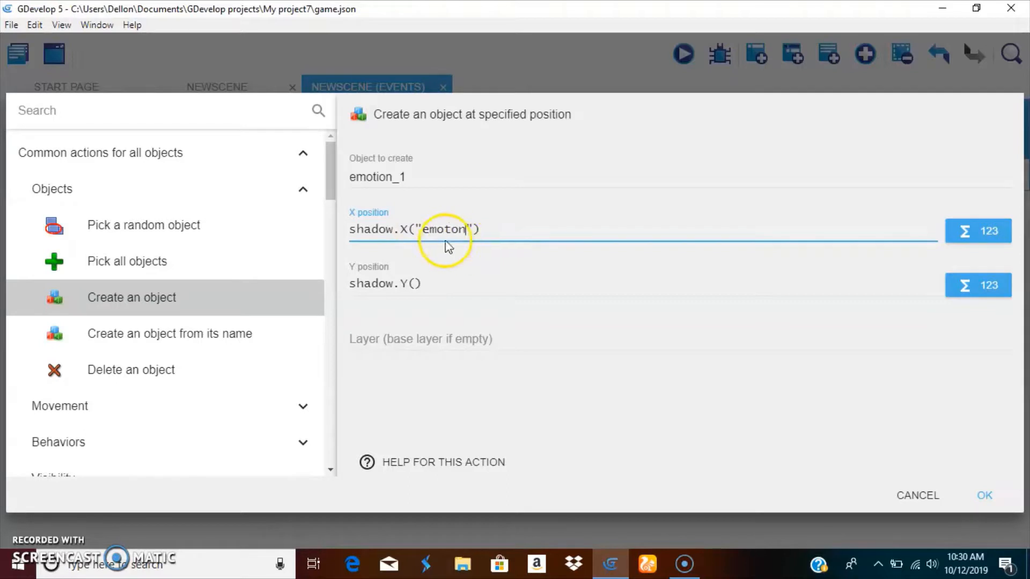
click(414, 283)
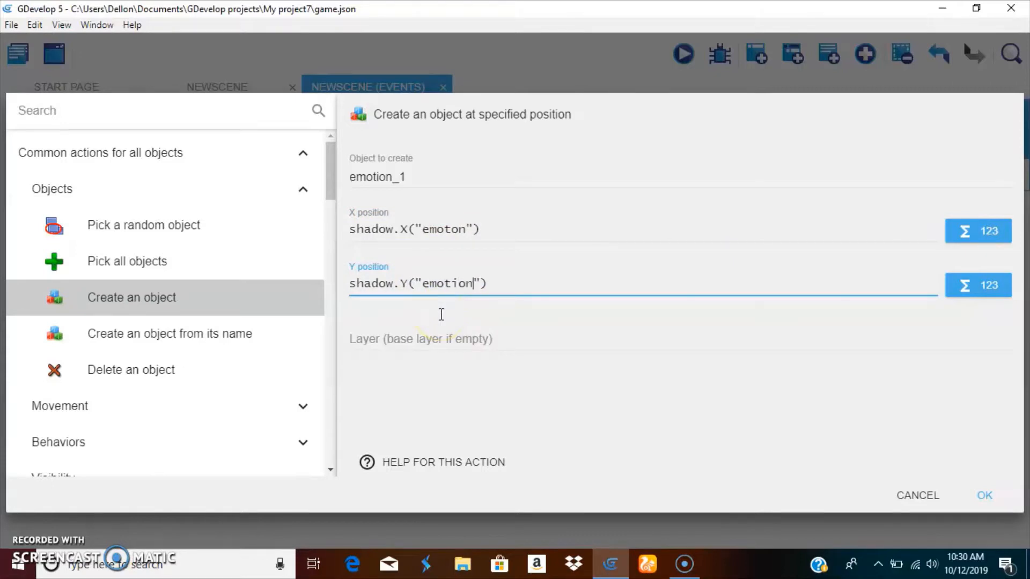
click(985, 493)
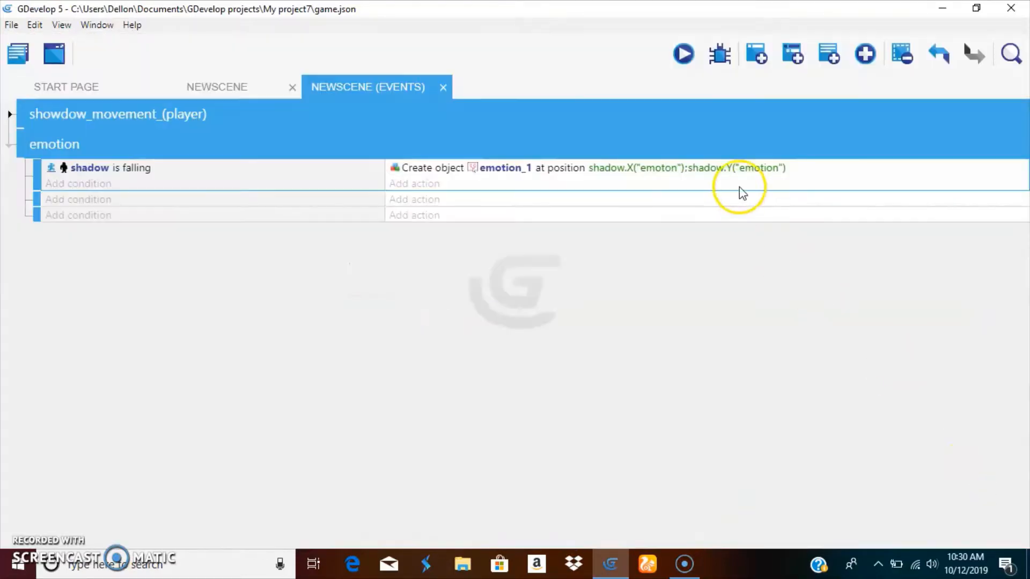
Start a Play a music file action in the emotion group's next sub-event and open the Jfxr sound editor for its audio.
click(410, 203)
click(197, 160)
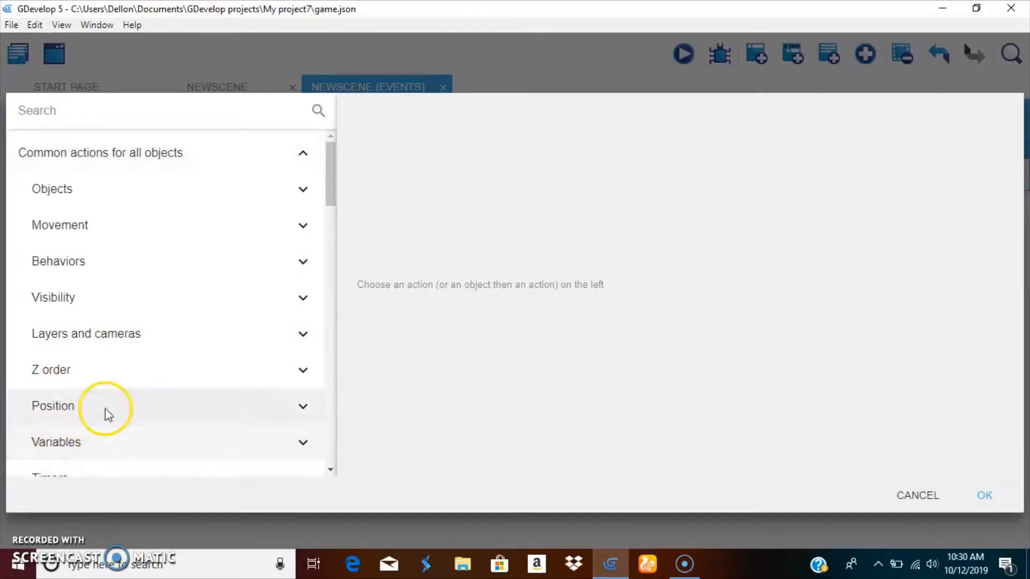
click(61, 154)
scroll(87, 232, down, 3)
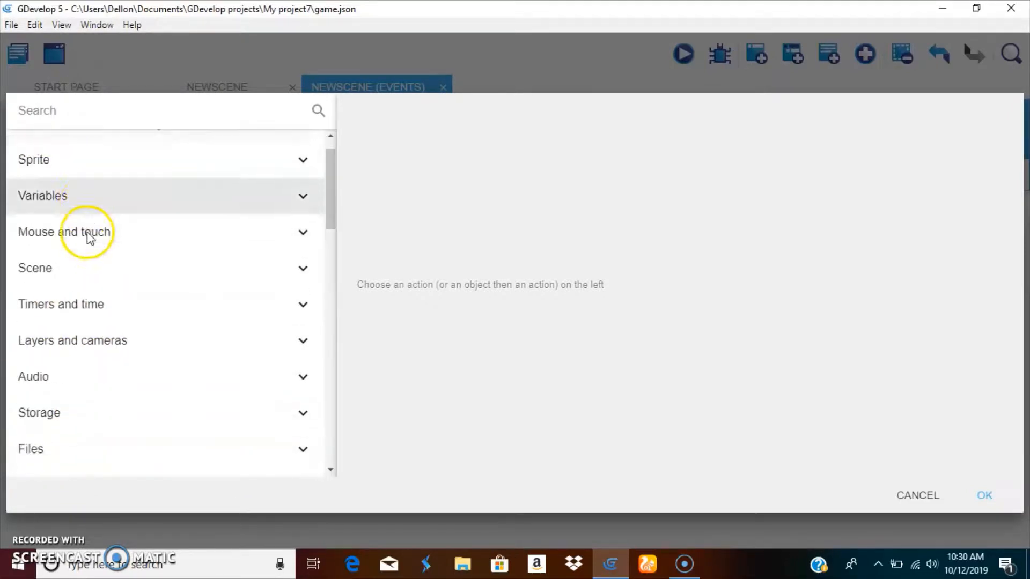
scroll(76, 340, up, 2)
click(48, 333)
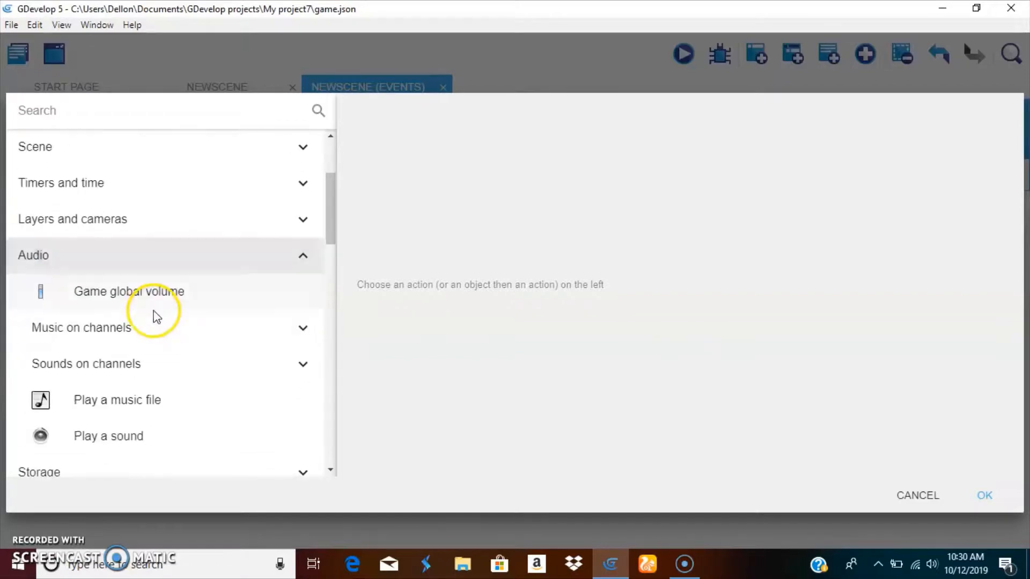
click(131, 397)
click(406, 288)
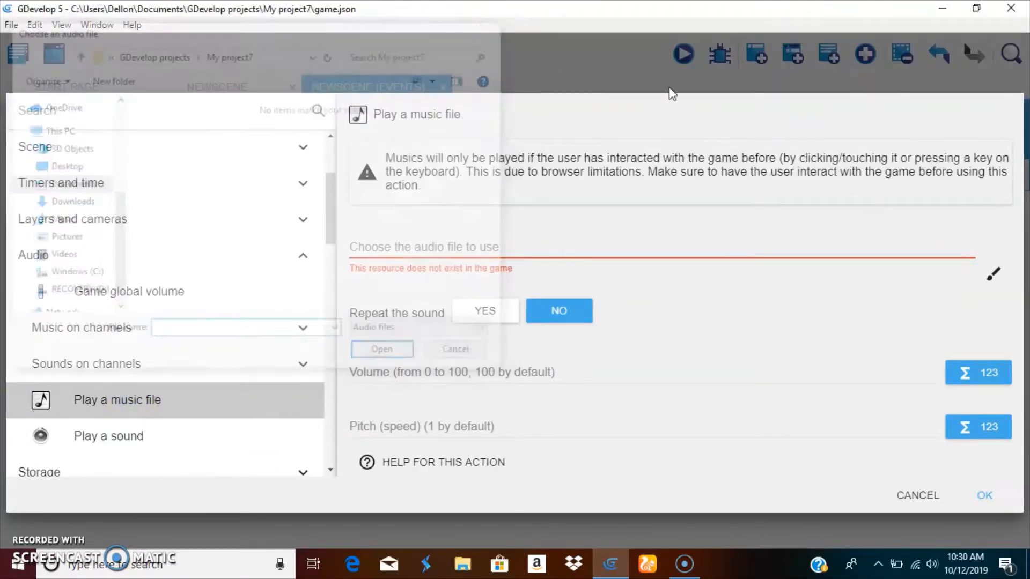
click(987, 283)
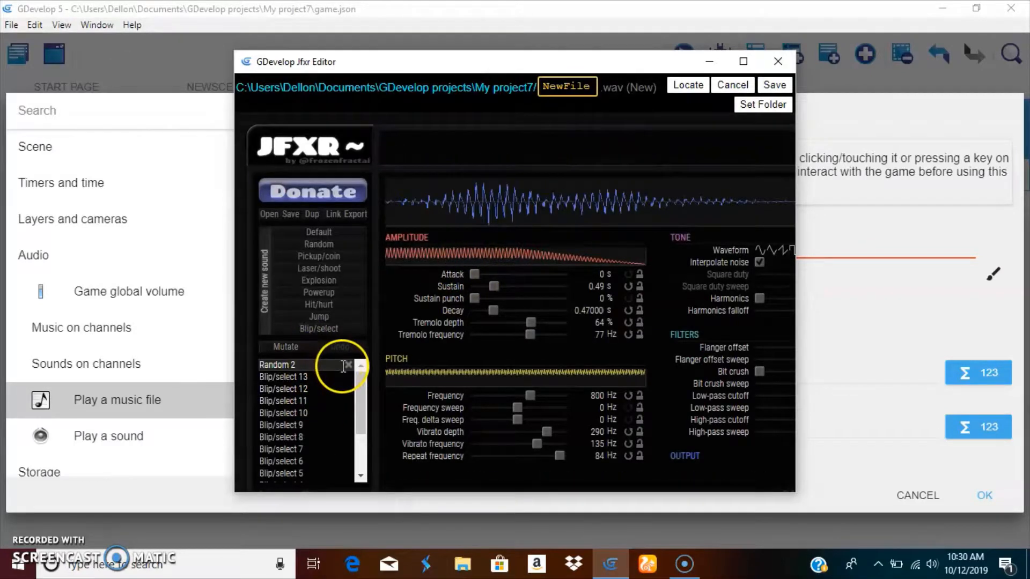
Remove all the old Random and Blip/select sounds from the Jfxr sound list, keeping only Default 1.
click(351, 367)
click(351, 367)
click(350, 367)
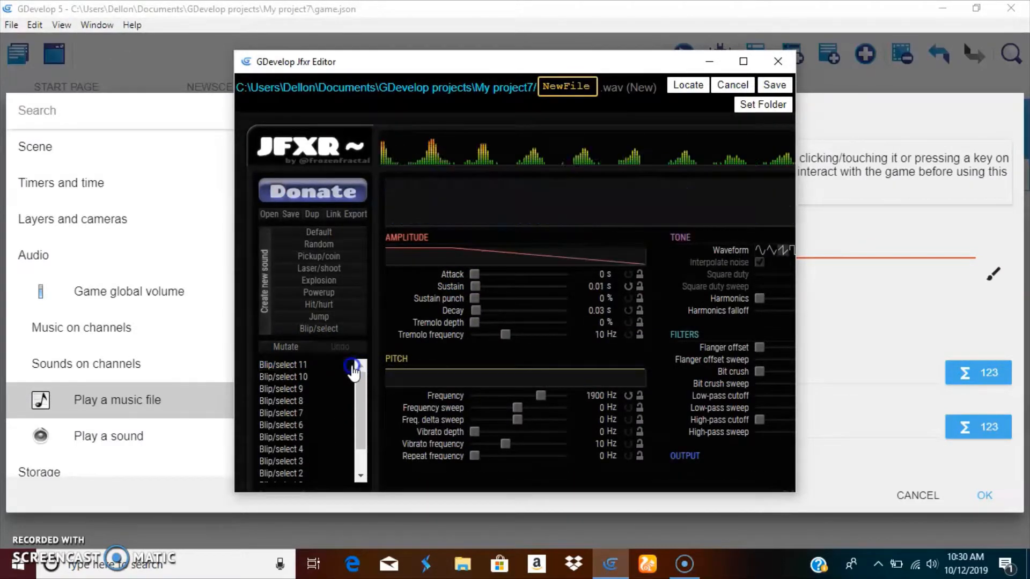
click(350, 367)
click(351, 367)
click(351, 366)
click(351, 367)
click(362, 367)
click(361, 367)
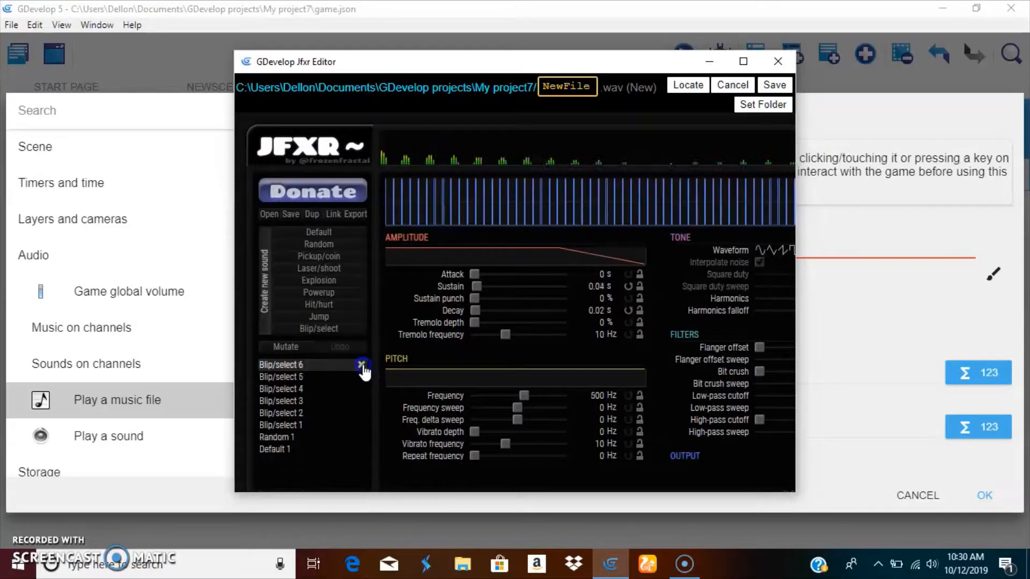
click(362, 367)
click(361, 367)
click(362, 367)
click(362, 367)
click(361, 367)
click(361, 367)
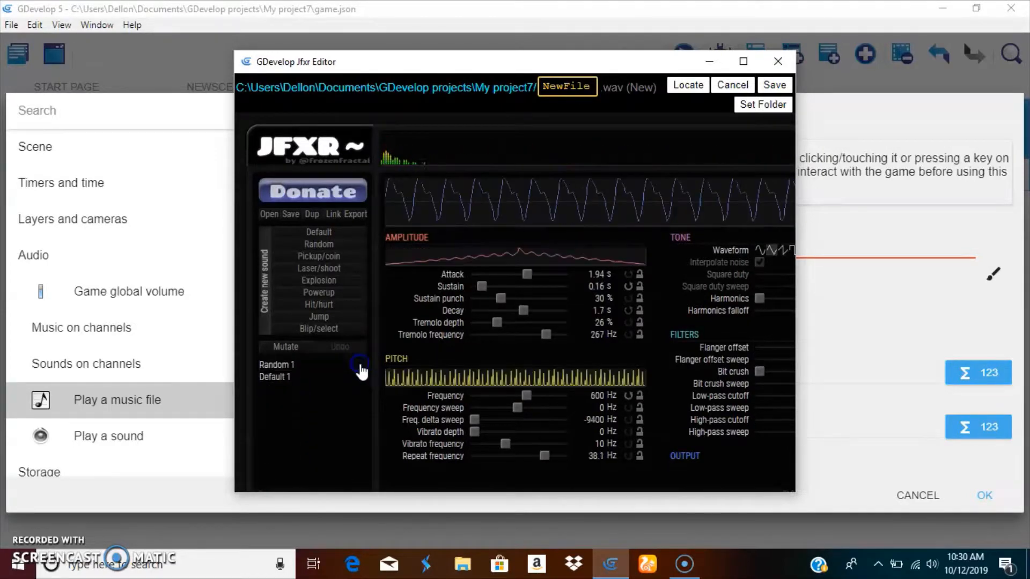
click(362, 366)
Generate one new sound each from the Blip/select, Jump, Hit/hurt, Powerup, Explosion, Pickup/coin and Laser/shoot presets.
click(335, 328)
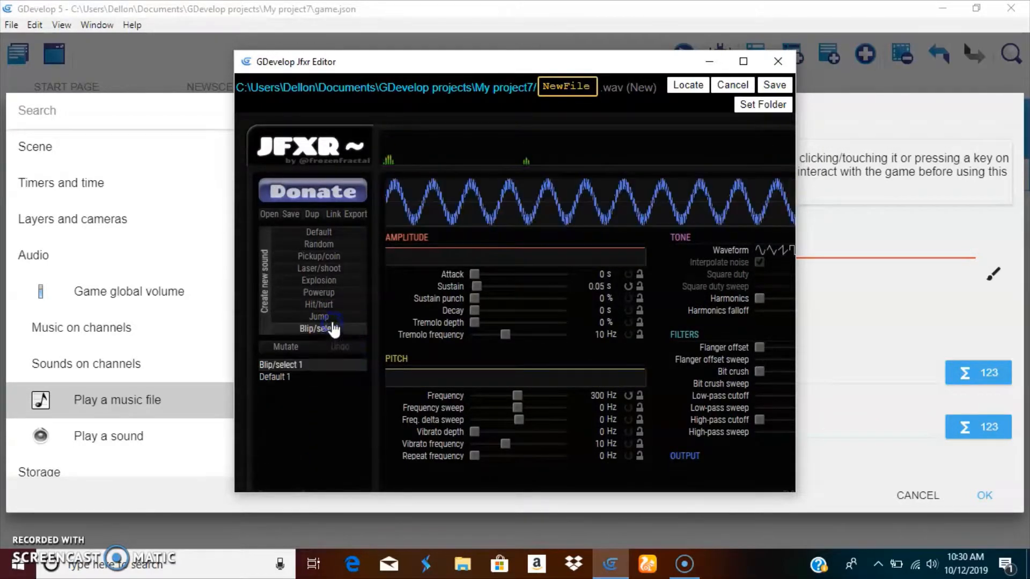
click(333, 318)
click(334, 306)
click(328, 293)
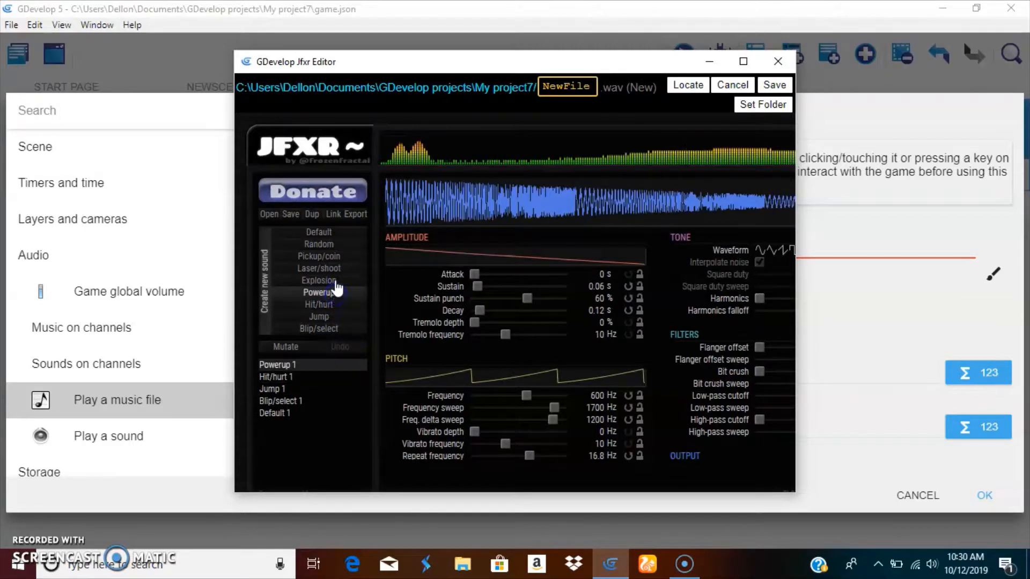
click(327, 280)
click(333, 258)
click(330, 268)
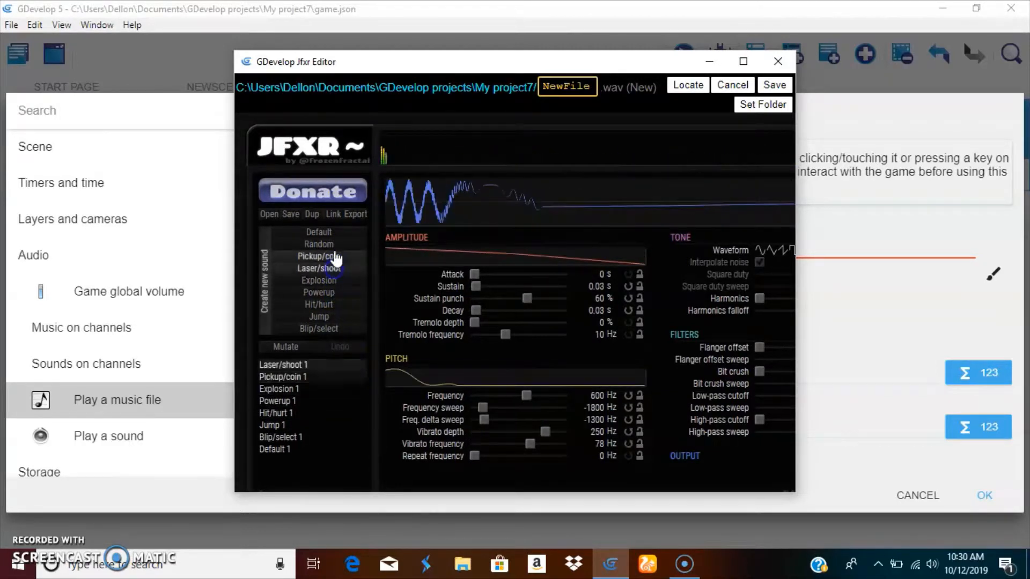
Generate further trial sounds from the Random, Default, Laser/shoot, Powerup and Hit/hurt presets, making four Default ones and several Powerup ones.
click(324, 244)
click(322, 233)
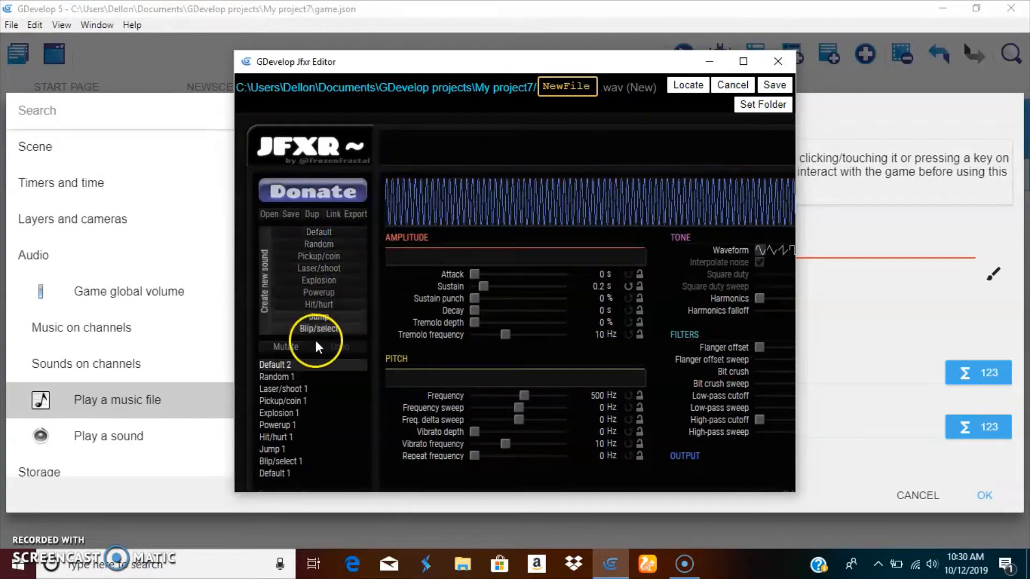
click(322, 233)
click(322, 233)
click(321, 233)
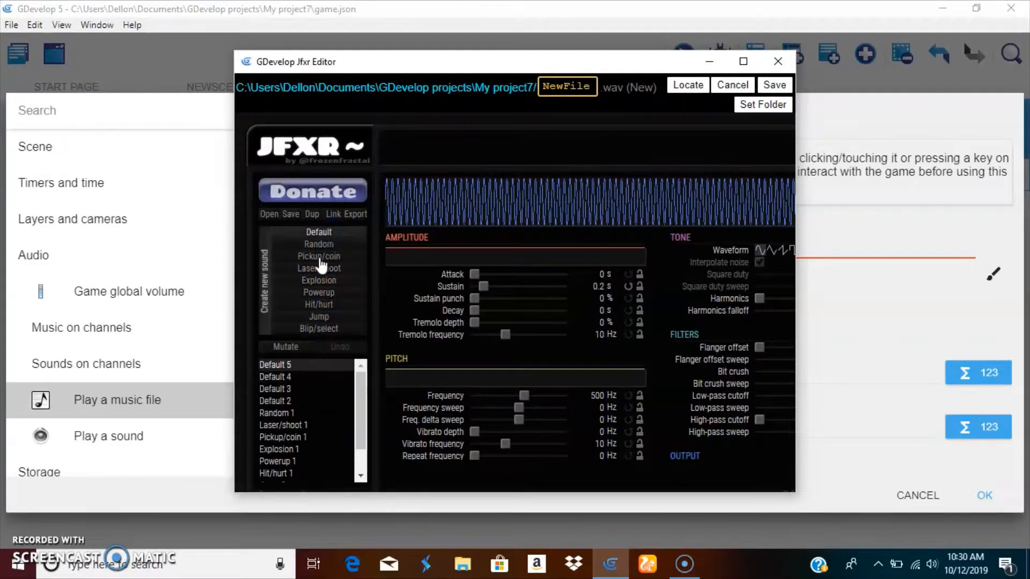
click(325, 268)
click(327, 293)
click(328, 294)
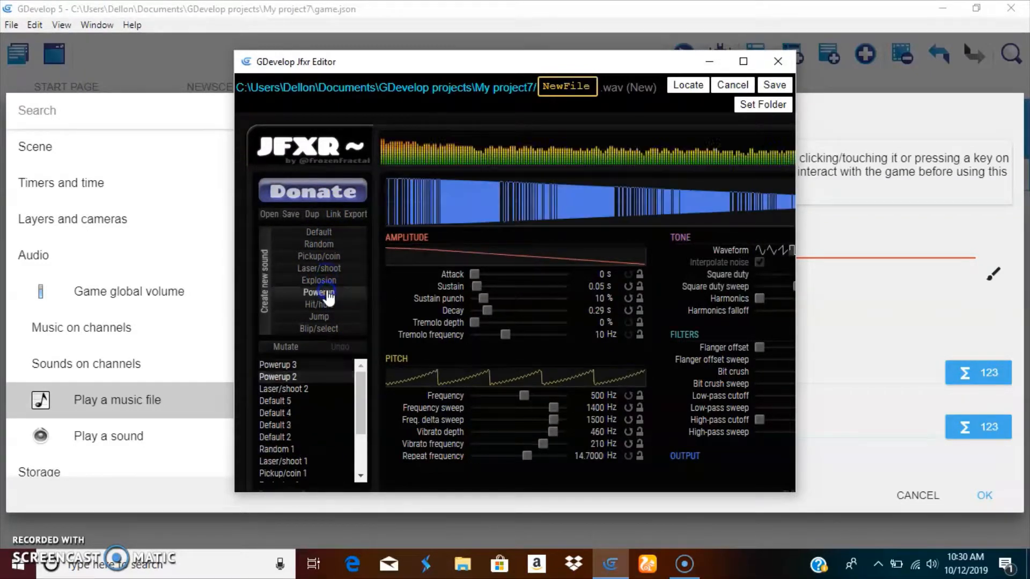
click(328, 304)
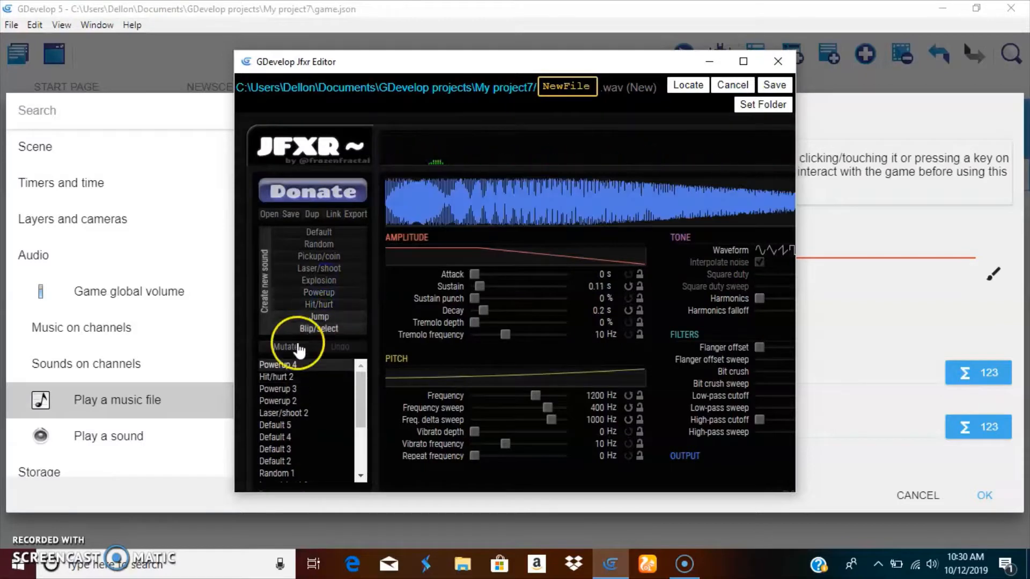
Audition the Hit/hurt 1, Blip/select 1, Default 1 and Powerup 1 sounds and save Powerup 1 as NewFile.wav.
scroll(275, 372, down, 3)
click(284, 440)
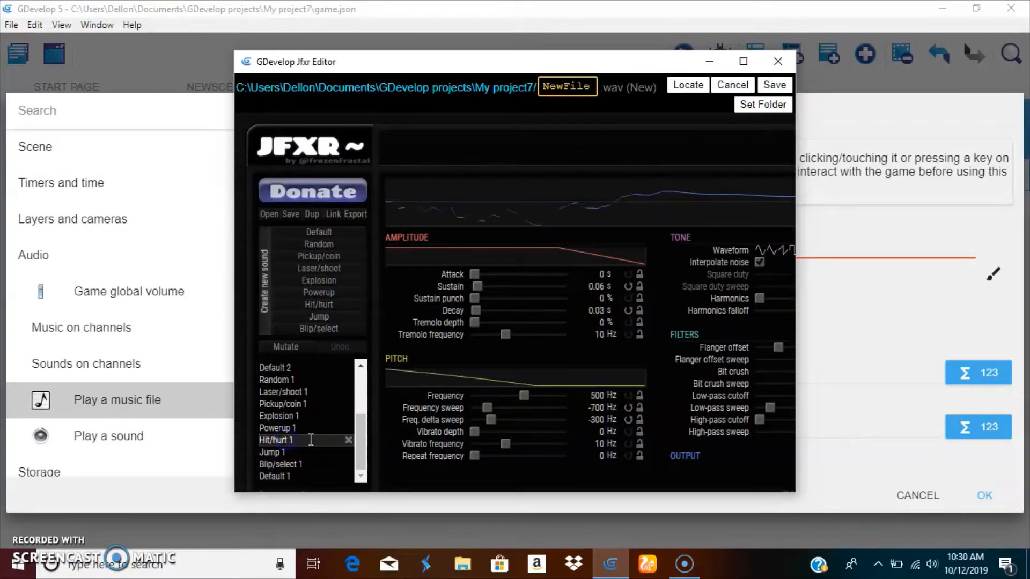
click(290, 464)
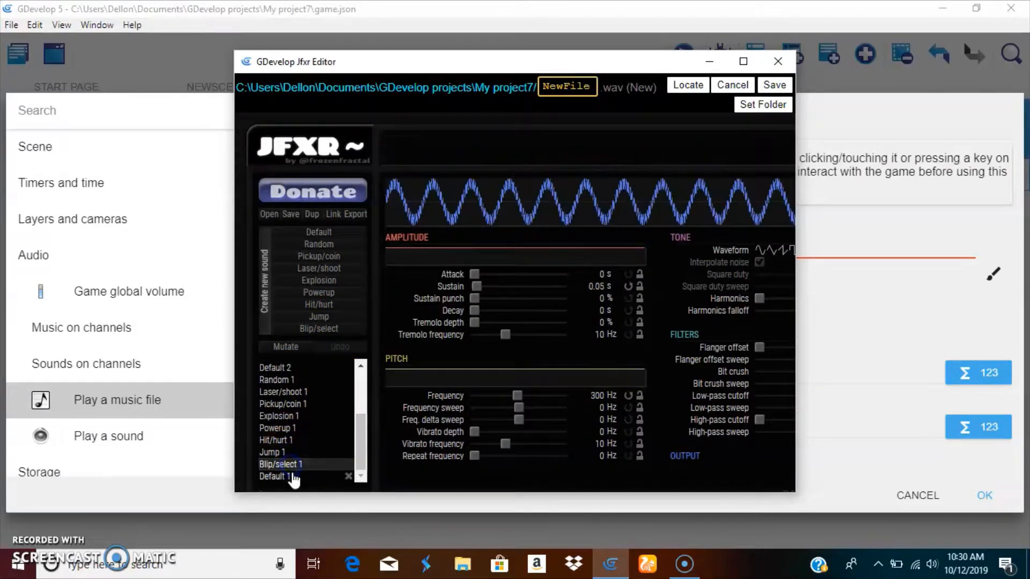
click(293, 475)
click(282, 428)
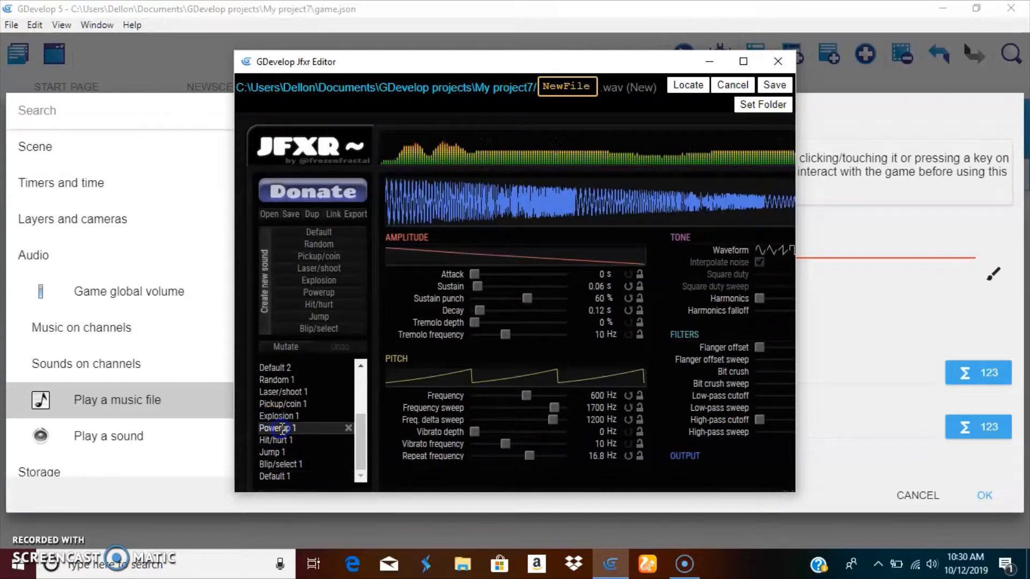
click(774, 84)
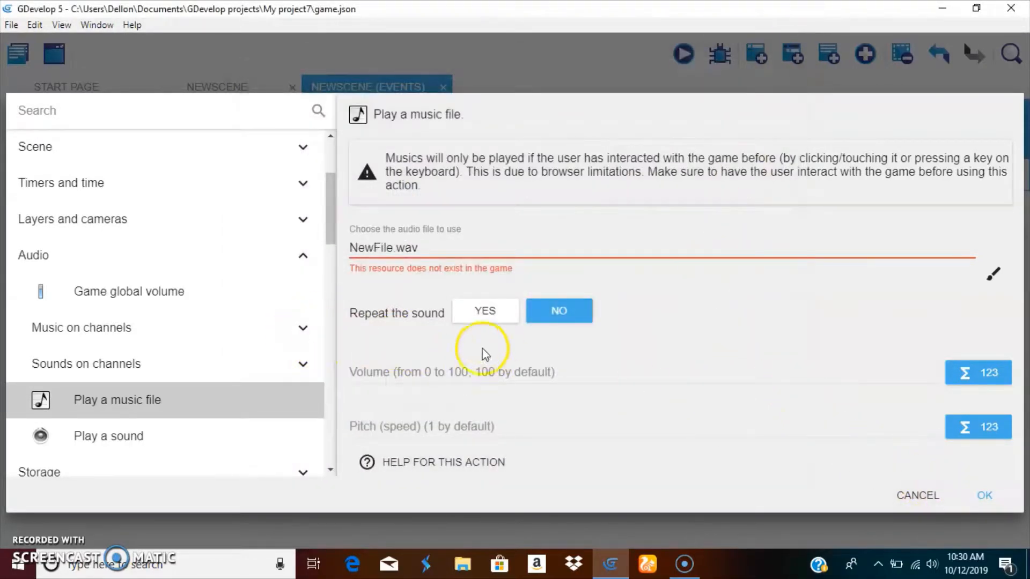
Set the volume of the Play a music file action to 20 and confirm the action.
click(456, 373)
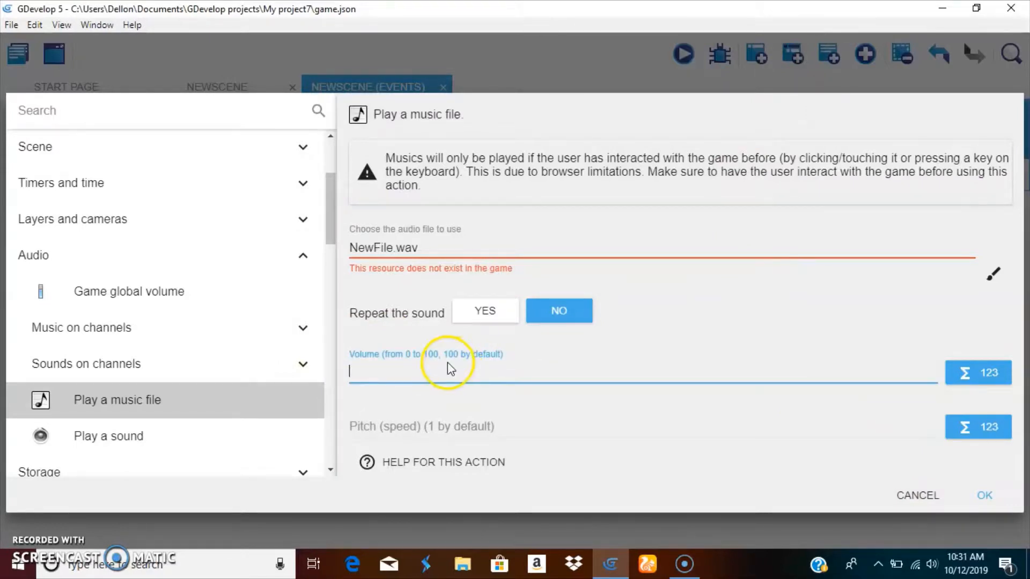
text(20)
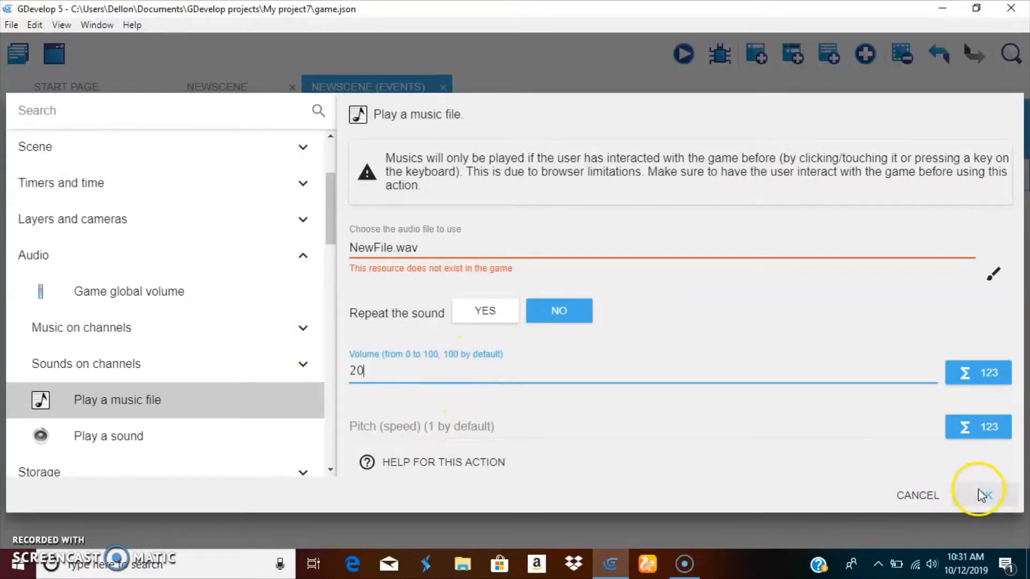
click(981, 495)
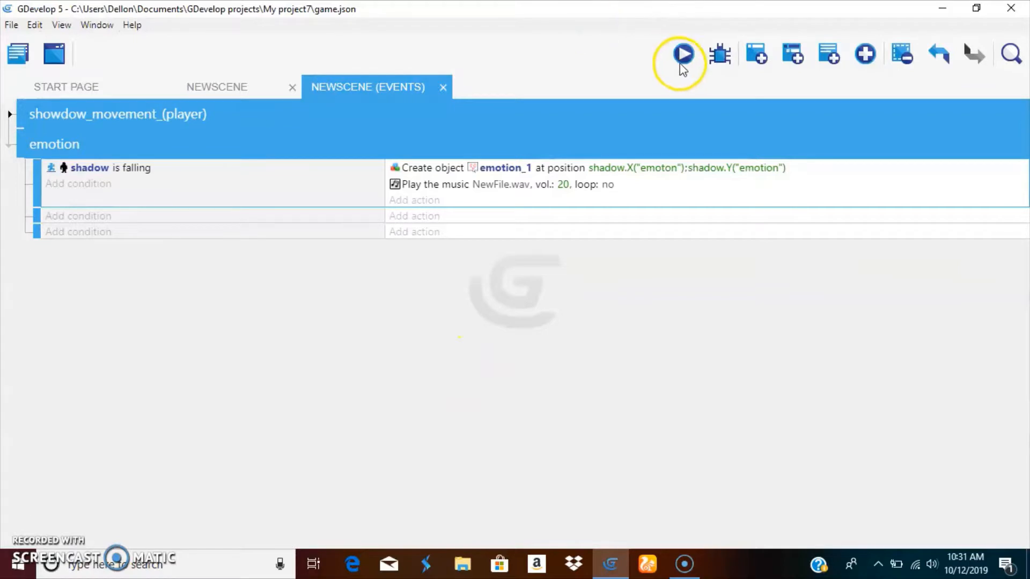
Preview the game, run the shadow character to the right along the platform, and close the preview.
click(679, 64)
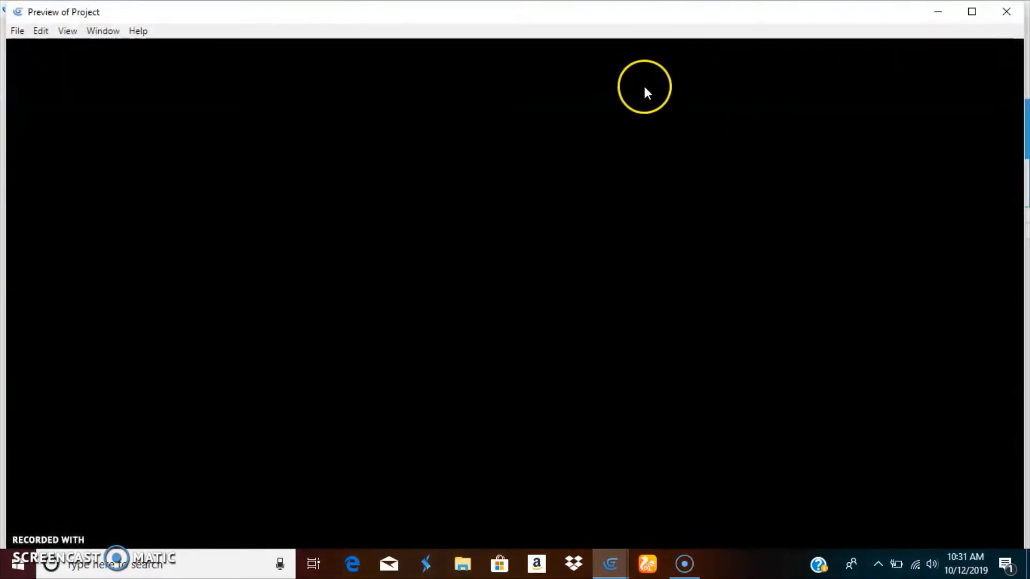
key(Right)
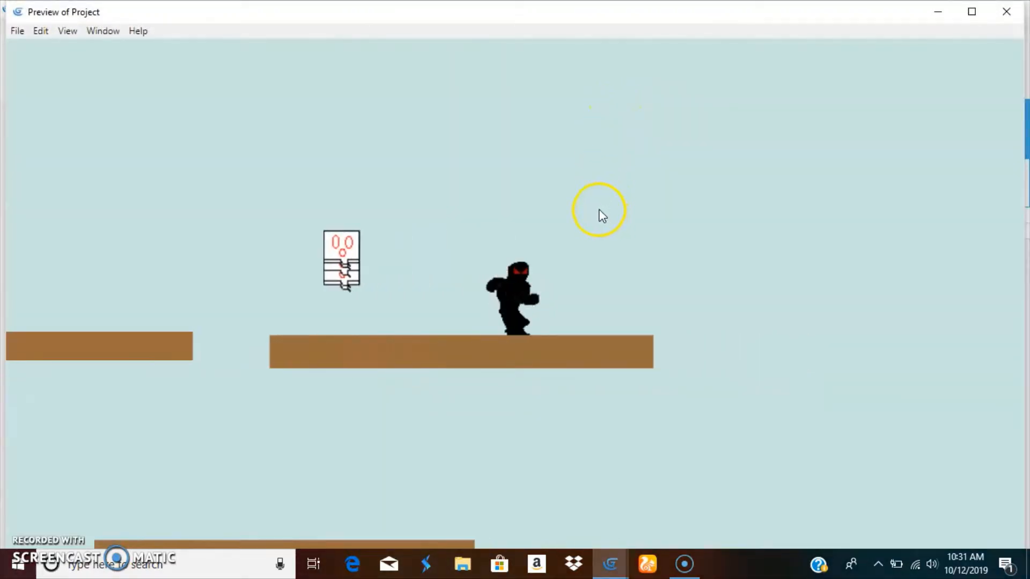
key(Right)
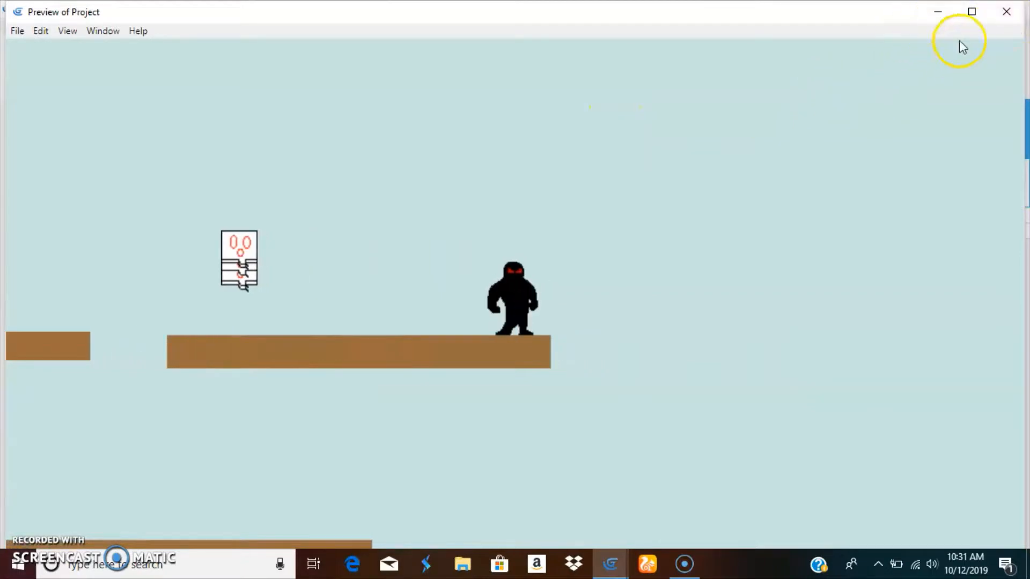
click(995, 15)
Find the Trigger once while true condition and add it to the event where shadow is falling.
click(64, 185)
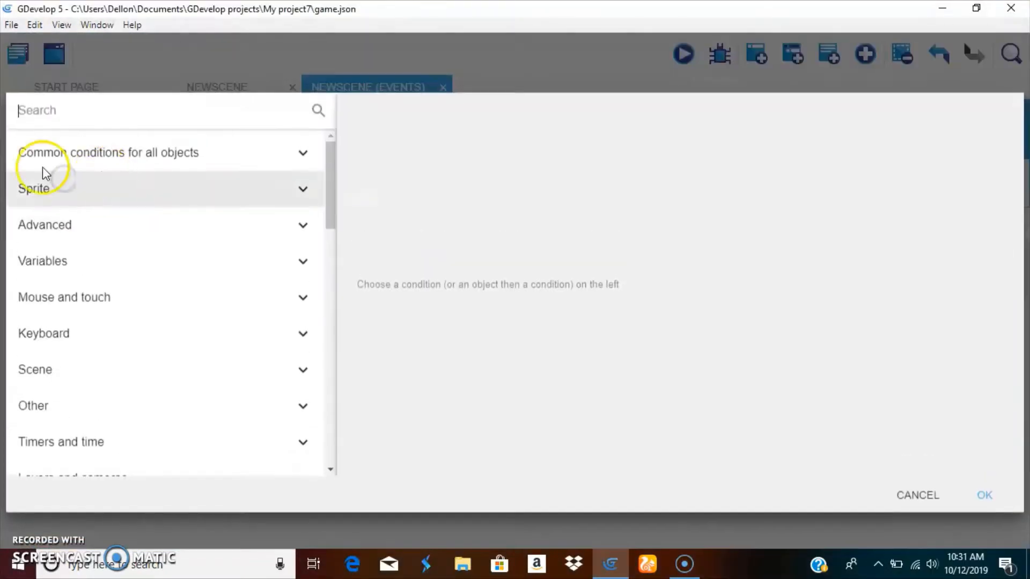
click(98, 121)
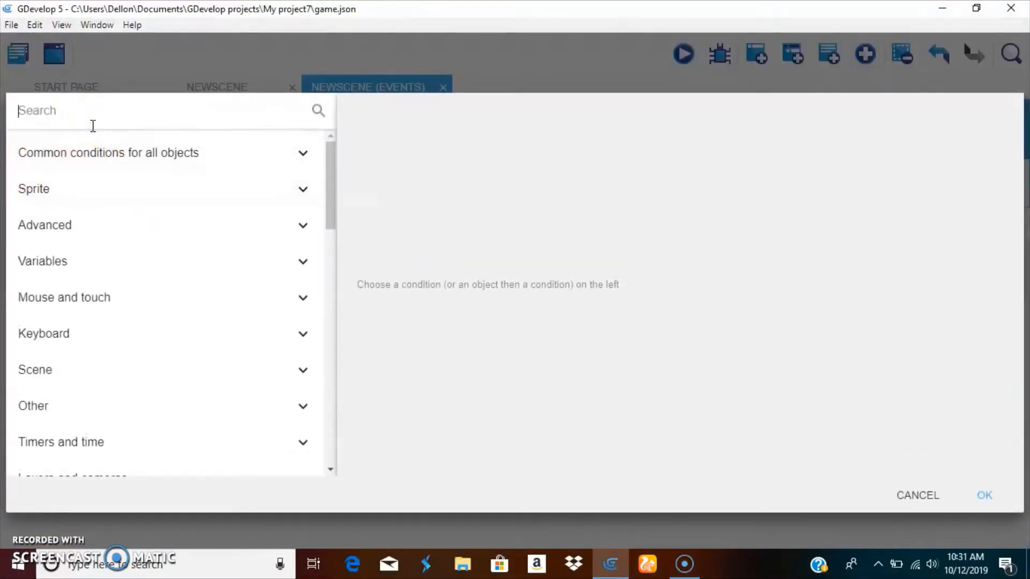
text(oti)
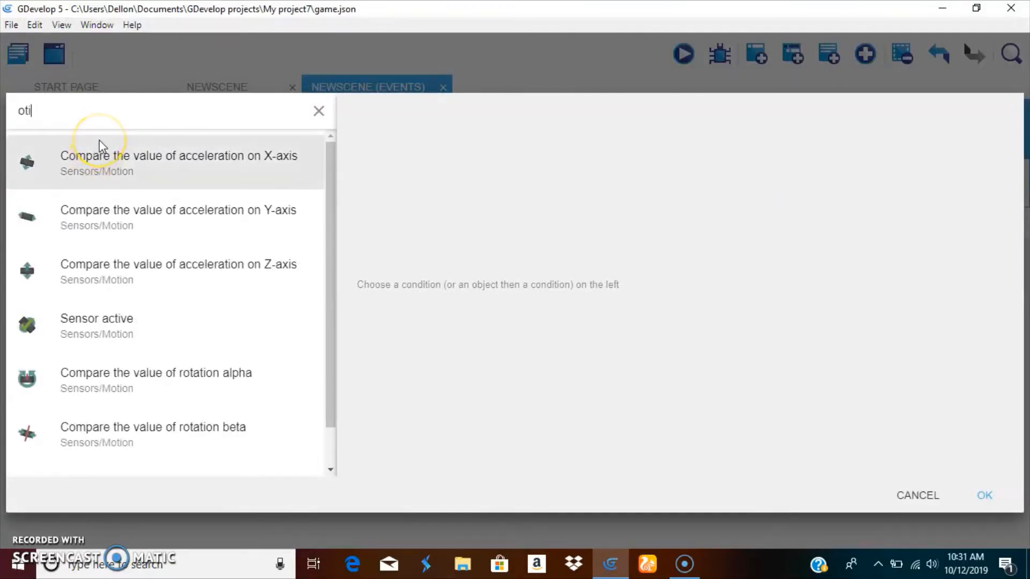
key(BackSpace)
key(BackSpace)
key(BackSpace)
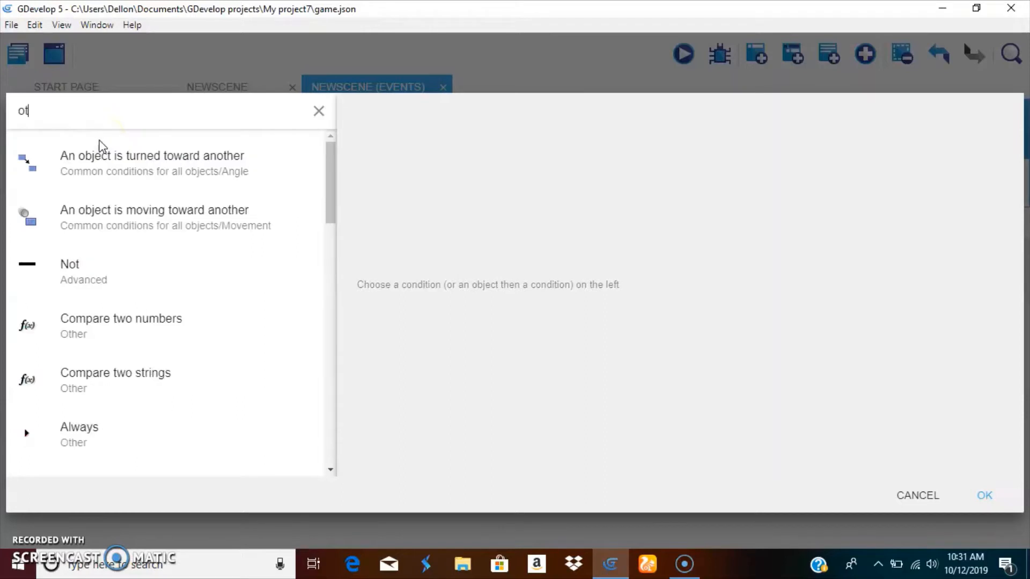
text(ti)
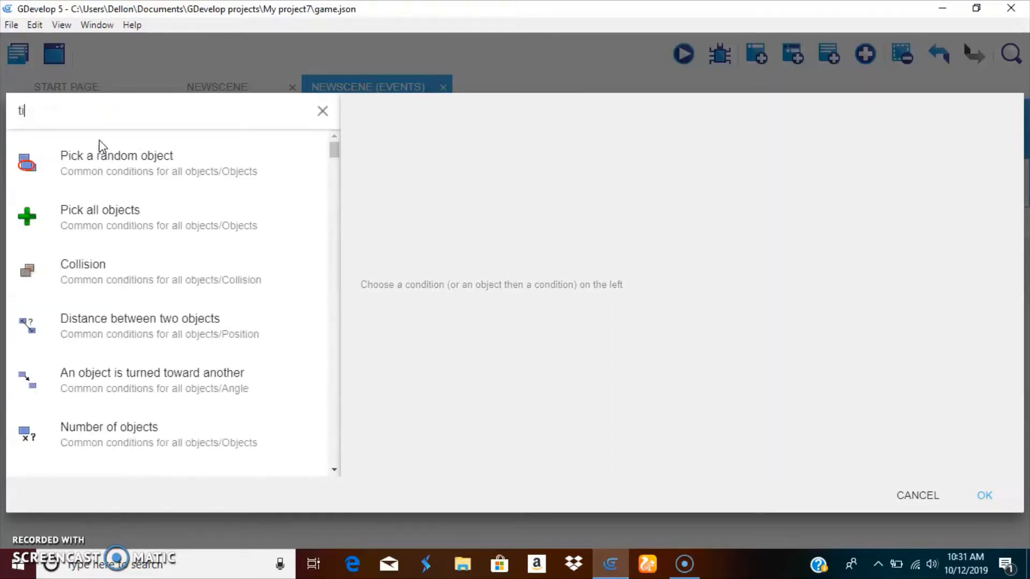
text(gg)
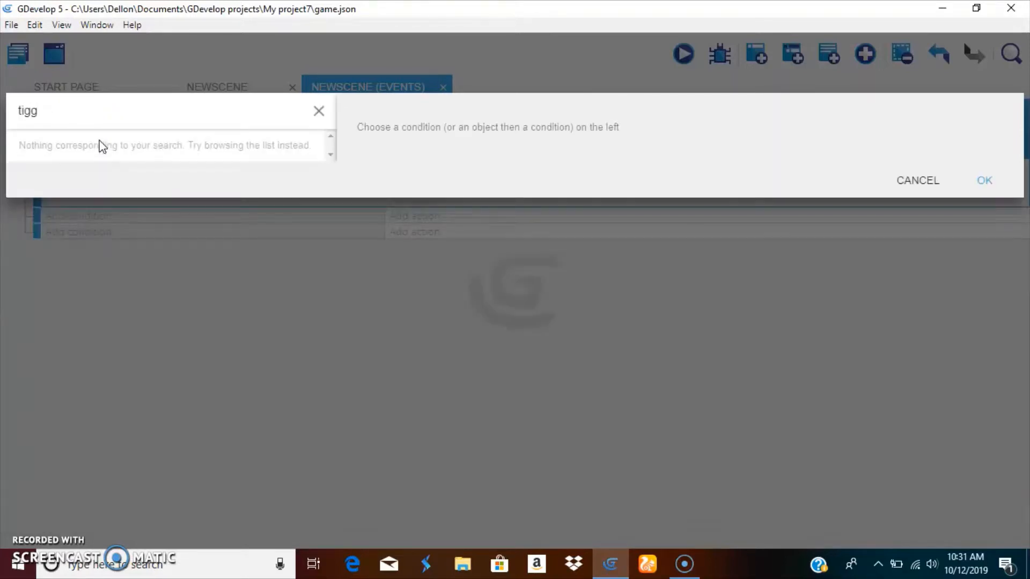
key(BackSpace)
key(BackSpace)
key(BackSpace)
text(onc)
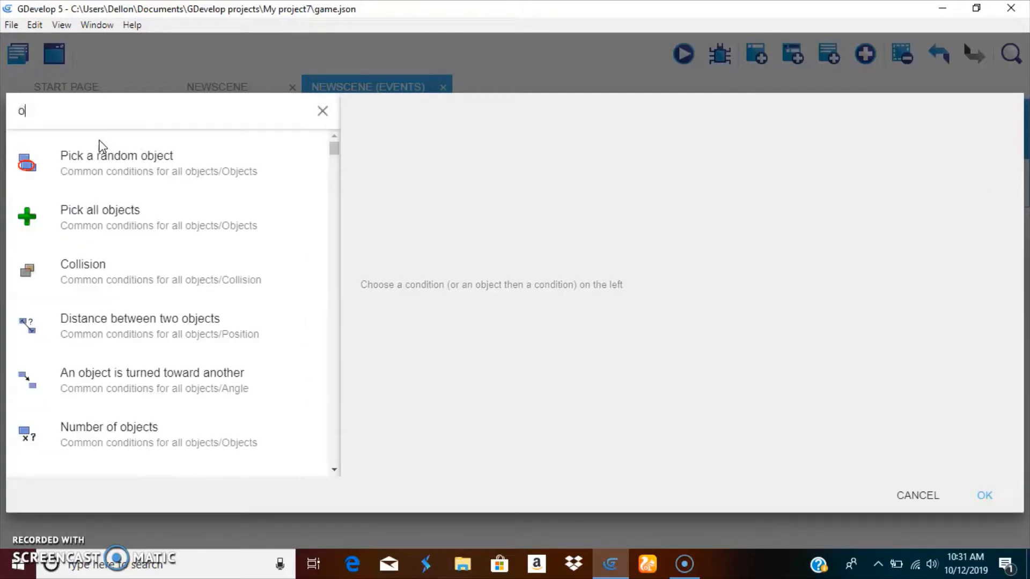
click(258, 152)
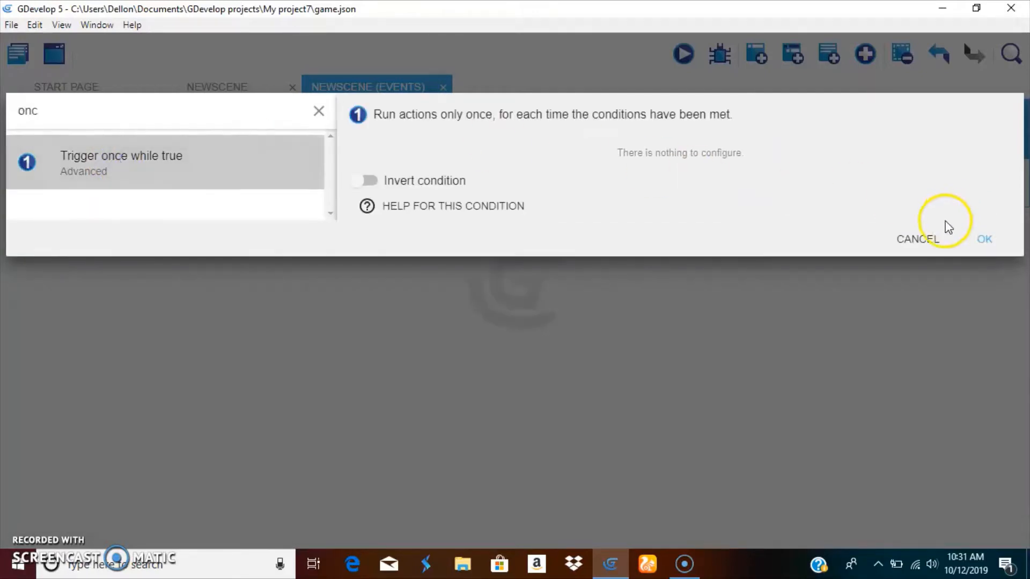
click(979, 237)
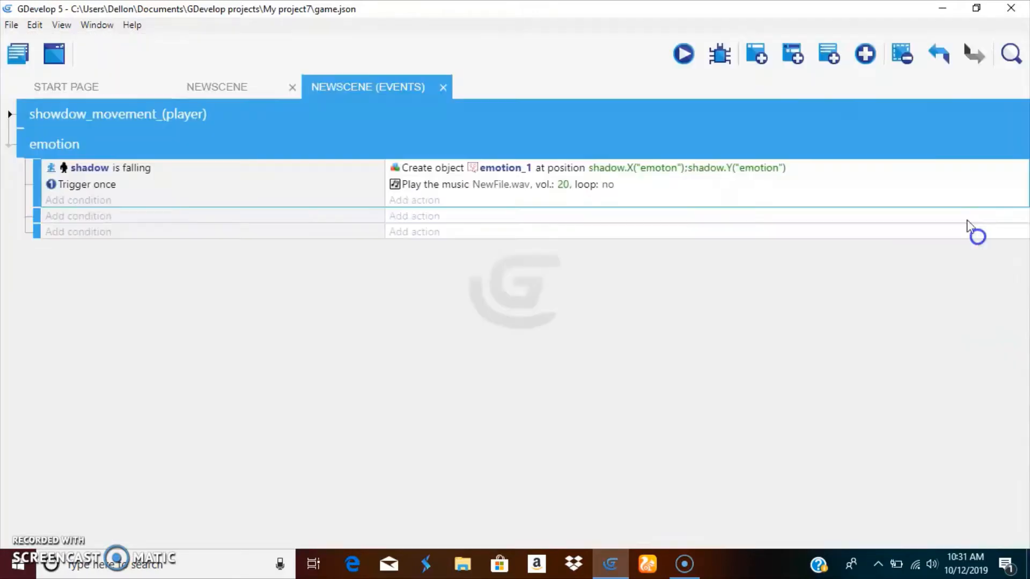
Check the emotion bubble in a brief preview and move the shadow instance onto the short upper platform, at about X 636, Y 103.
click(685, 55)
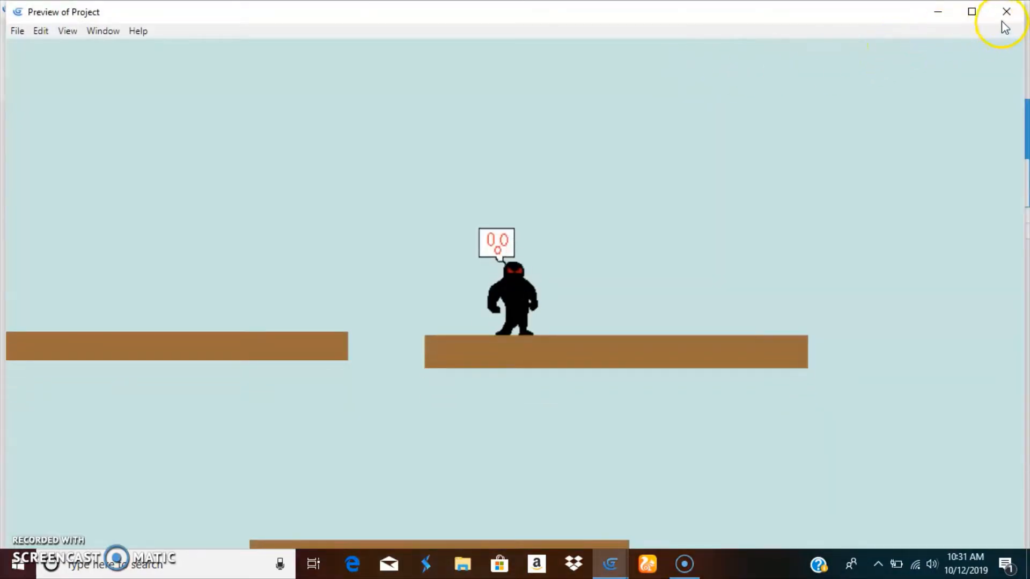
click(1002, 22)
click(204, 86)
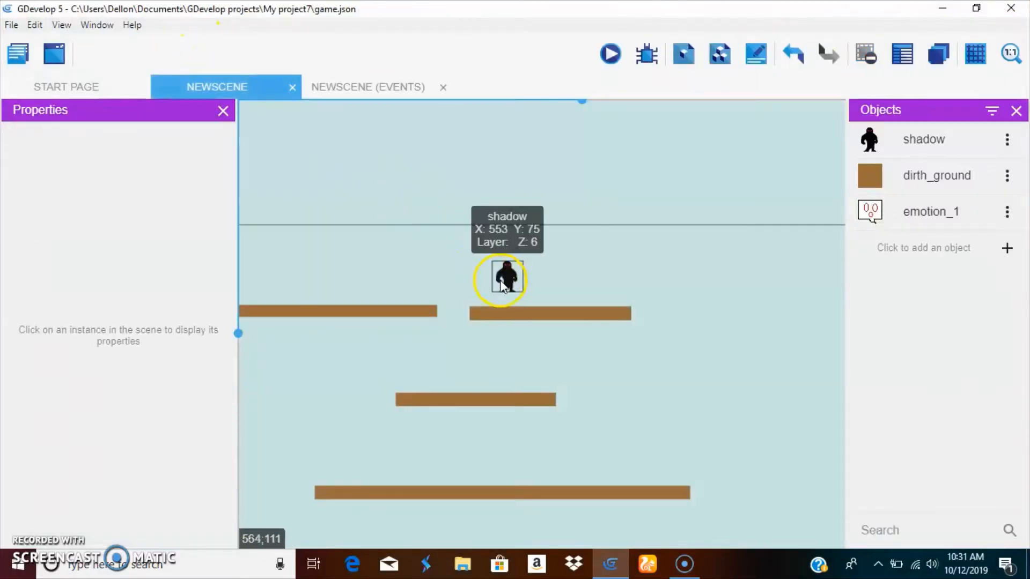
drag(501, 286, 545, 289)
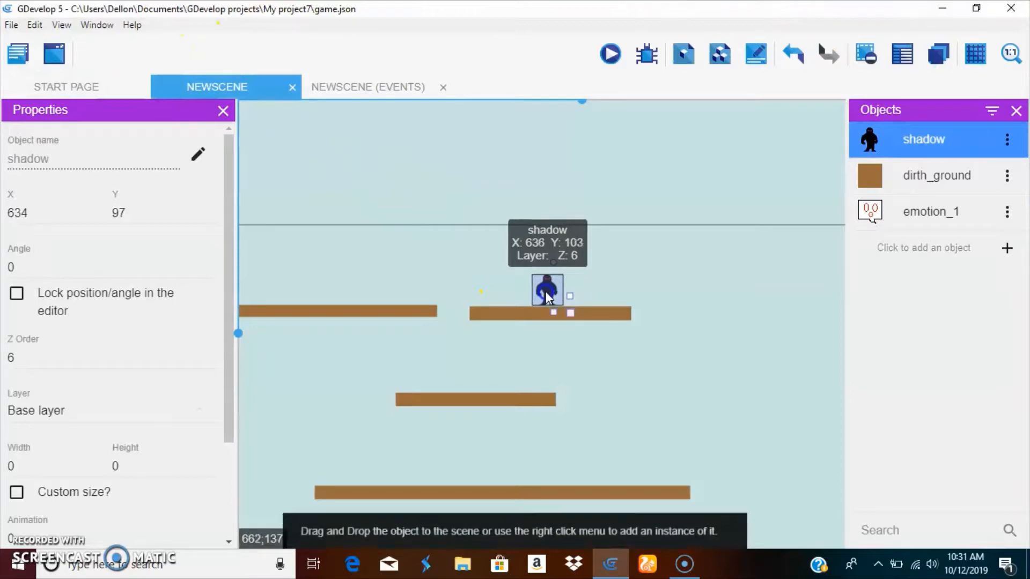
Preview the game again, run and jump with the shadow character across the platforms to test when emotion bubbles appear, and close the preview.
click(601, 59)
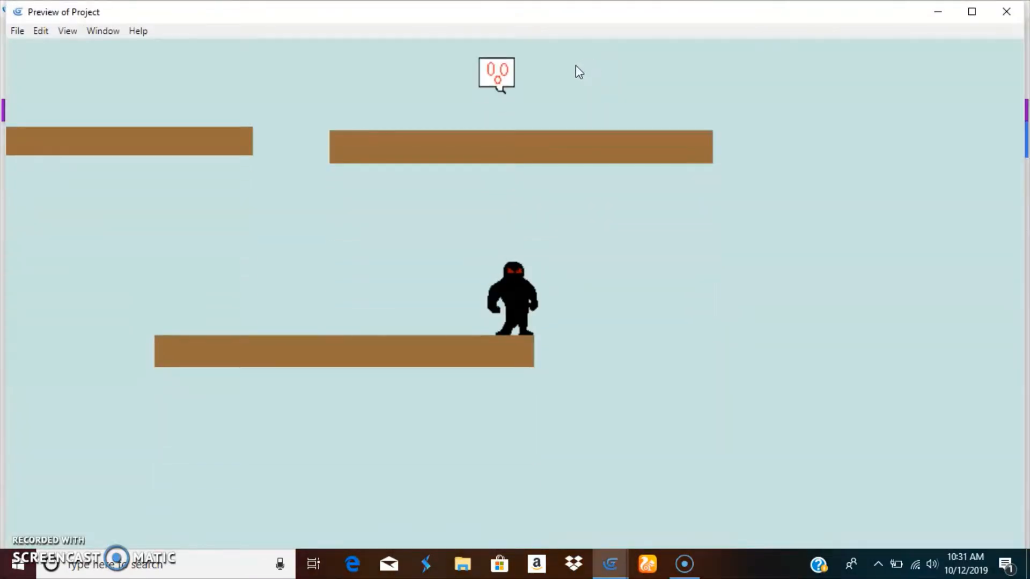
key(Up)
key(Right)
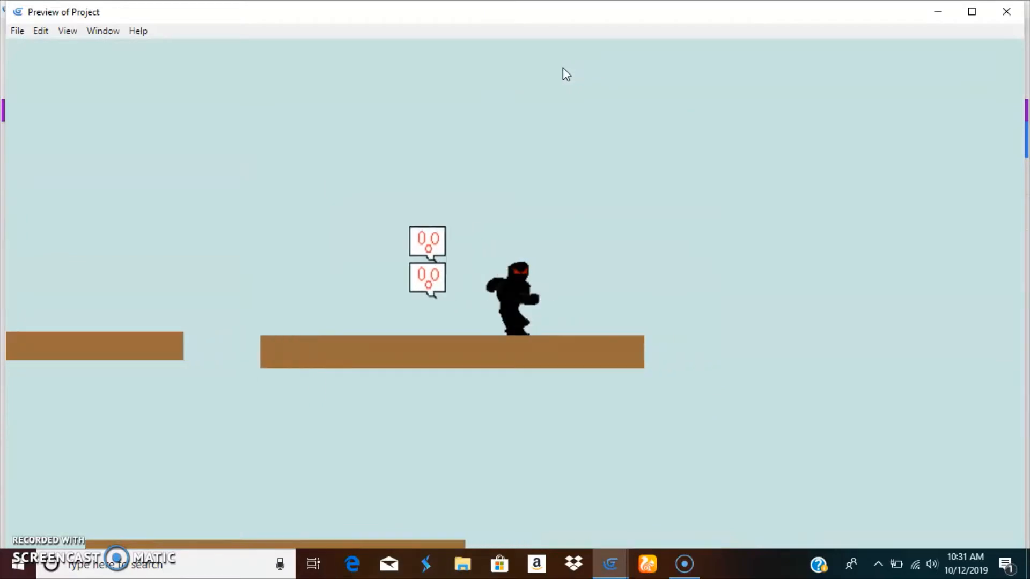
key(Up)
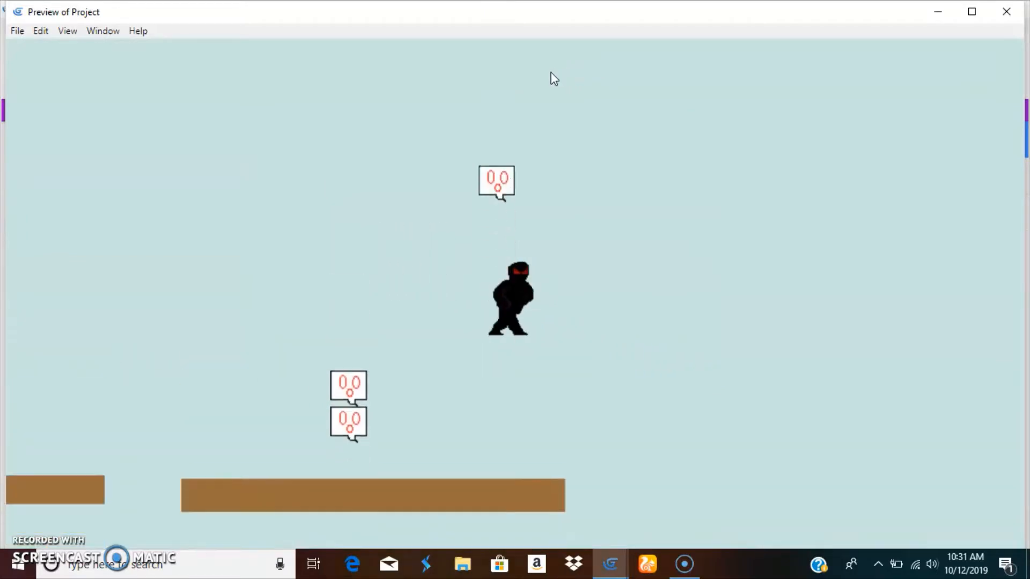
key(space)
key(Right)
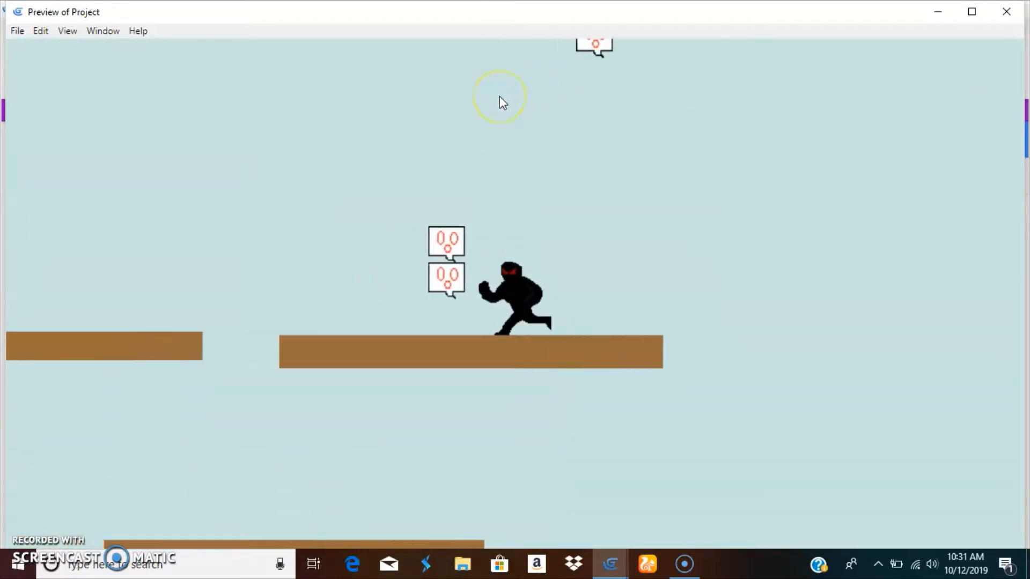
key(space)
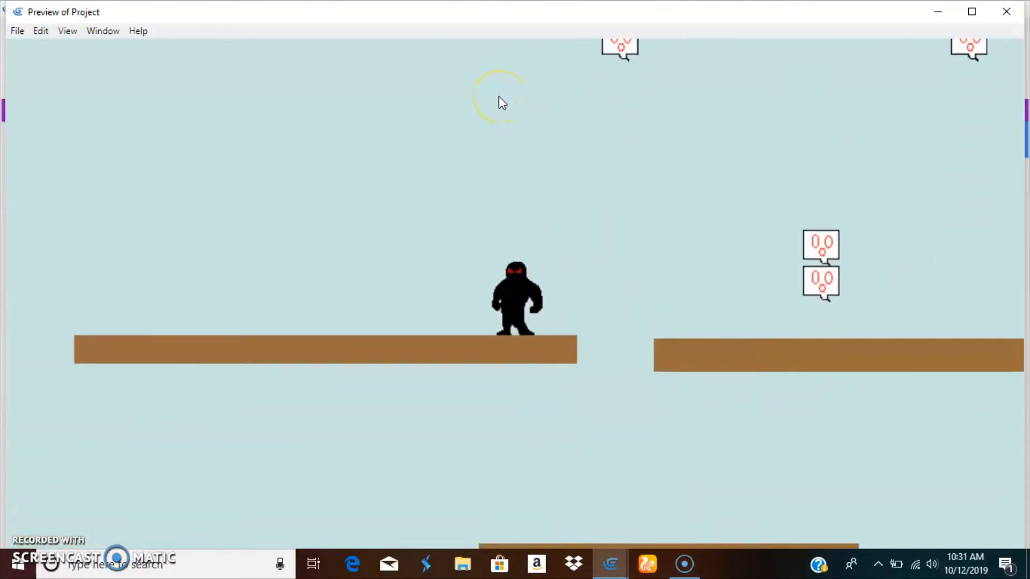
key(Right)
key(space)
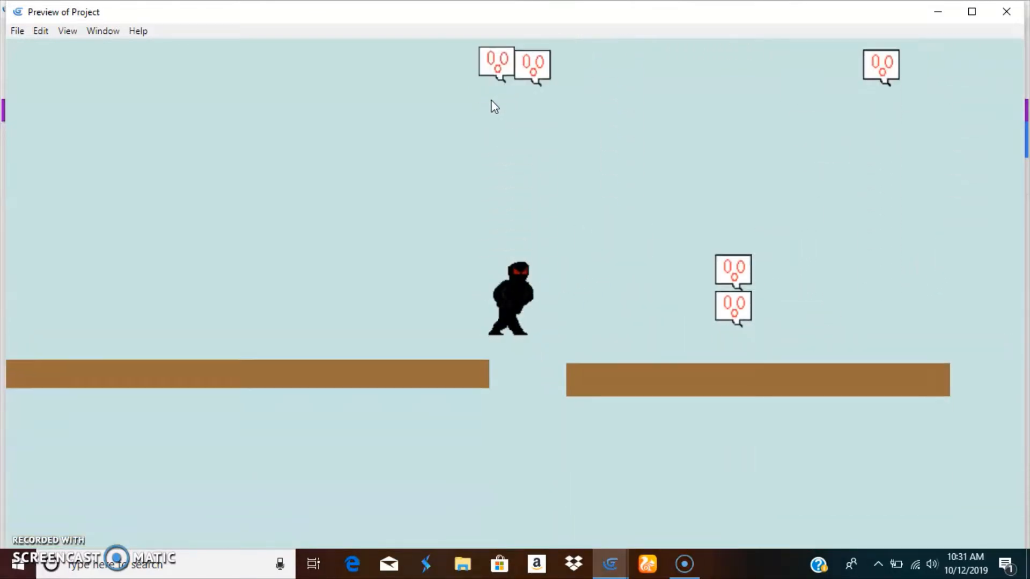
key(Right)
key(space)
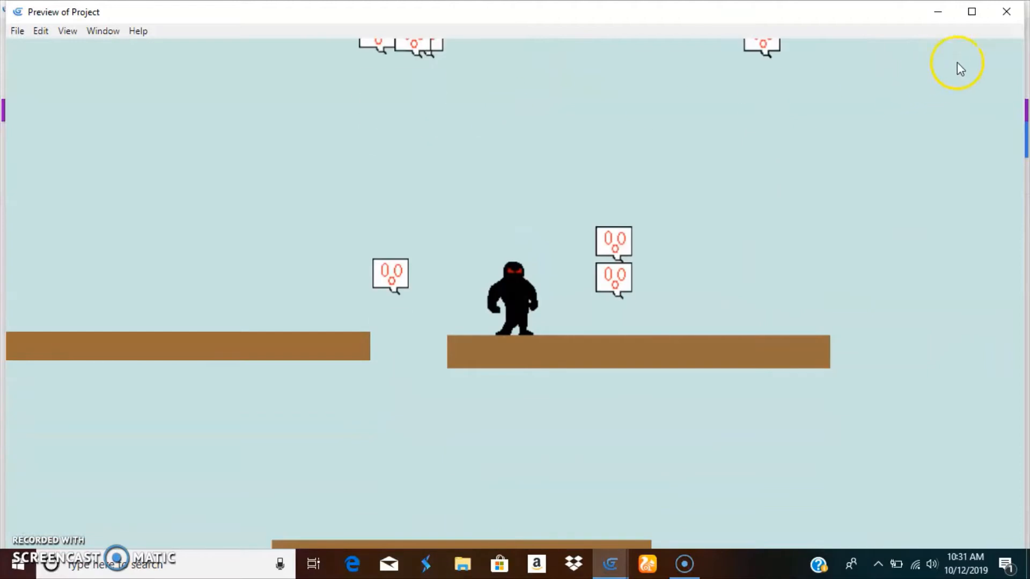
click(999, 14)
Add a Position of an object action to the first empty event in the emotion group of the scene's events.
click(374, 85)
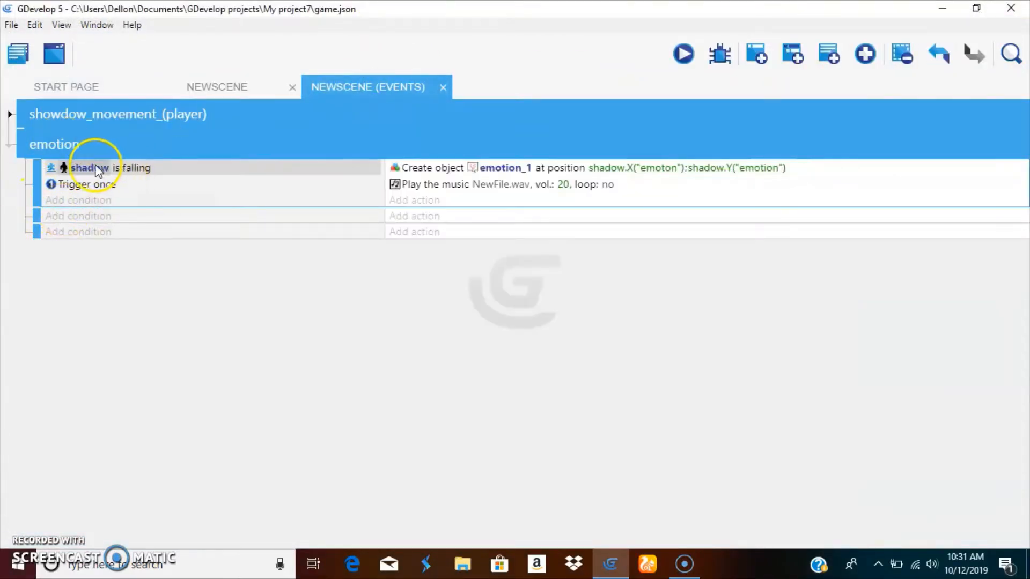
right_click(122, 169)
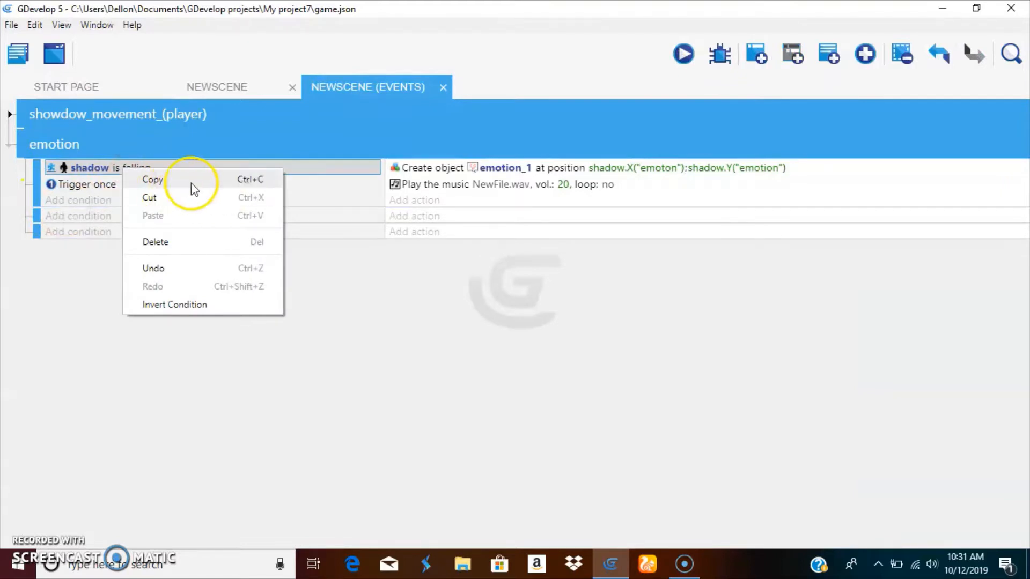
click(352, 278)
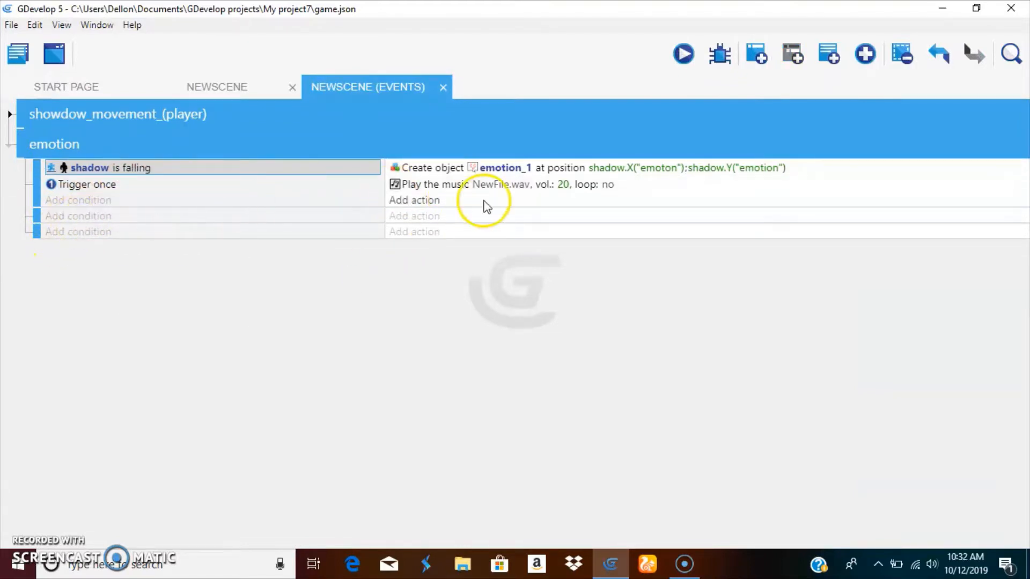
click(412, 217)
click(89, 157)
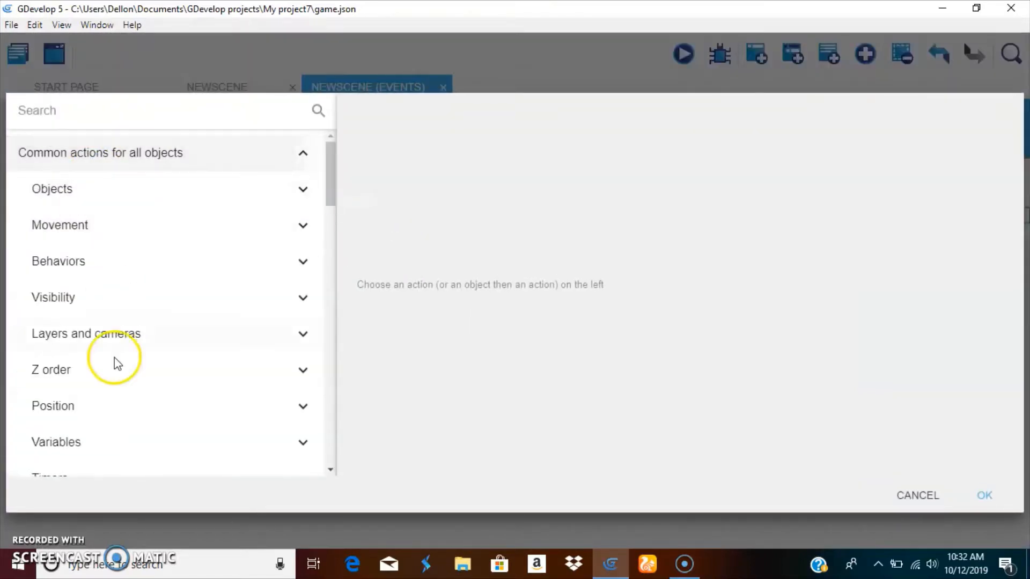
click(84, 406)
scroll(118, 387, down, 4)
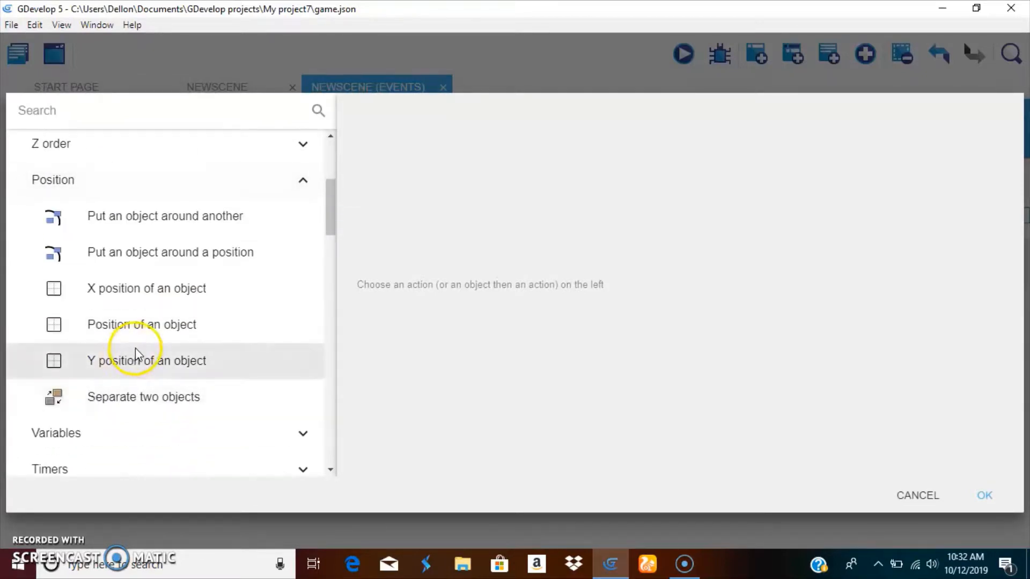
click(137, 324)
Choose shadow as the action's object and set both modification signs to = (set to).
click(413, 223)
click(411, 228)
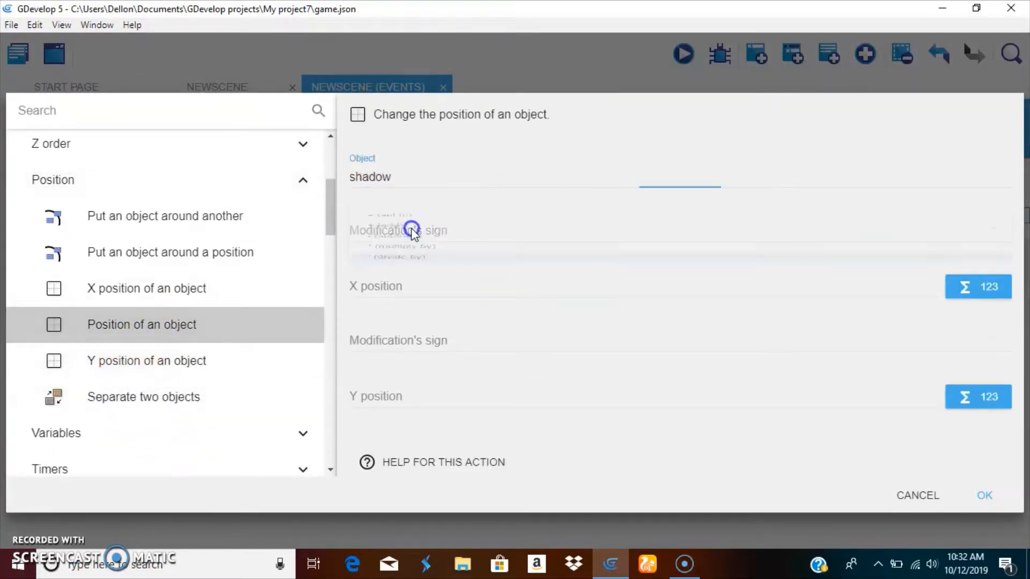
click(411, 229)
click(391, 341)
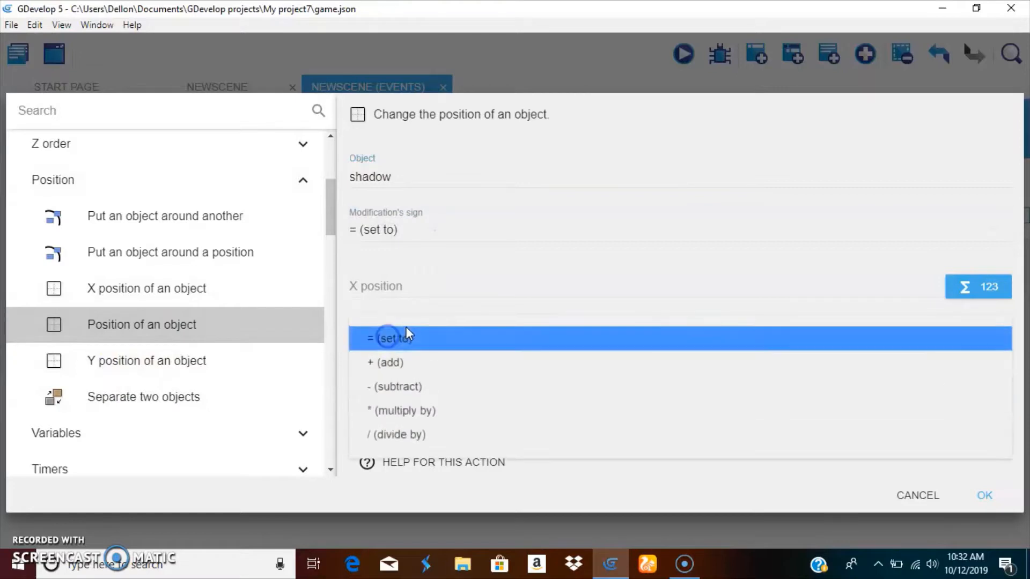
click(405, 335)
Insert the X position expression for the shadow object, shadow.X(), as the action's X position.
click(412, 283)
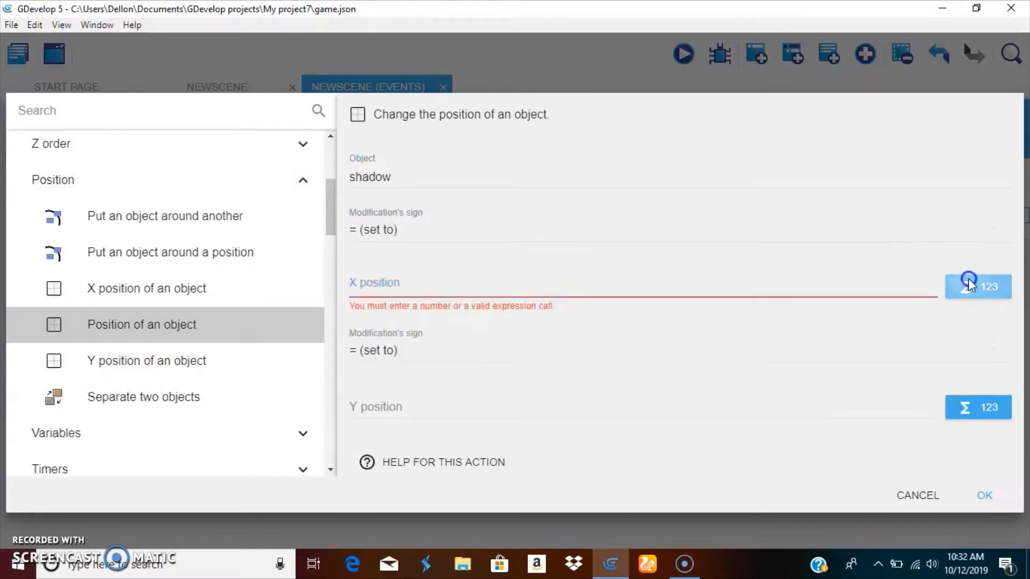
click(967, 284)
click(387, 363)
click(397, 472)
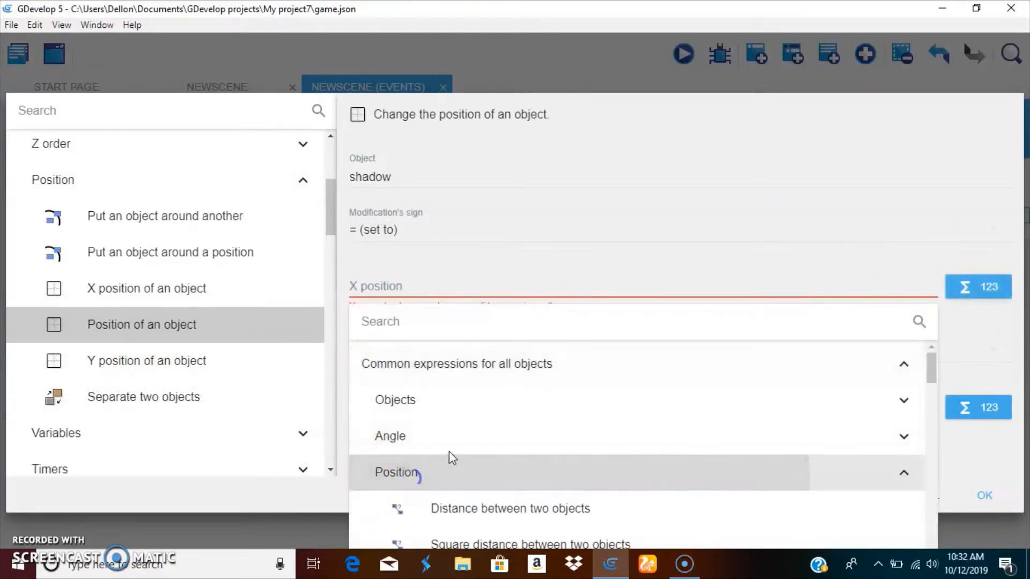
scroll(448, 453, down, 3)
click(472, 472)
click(323, 285)
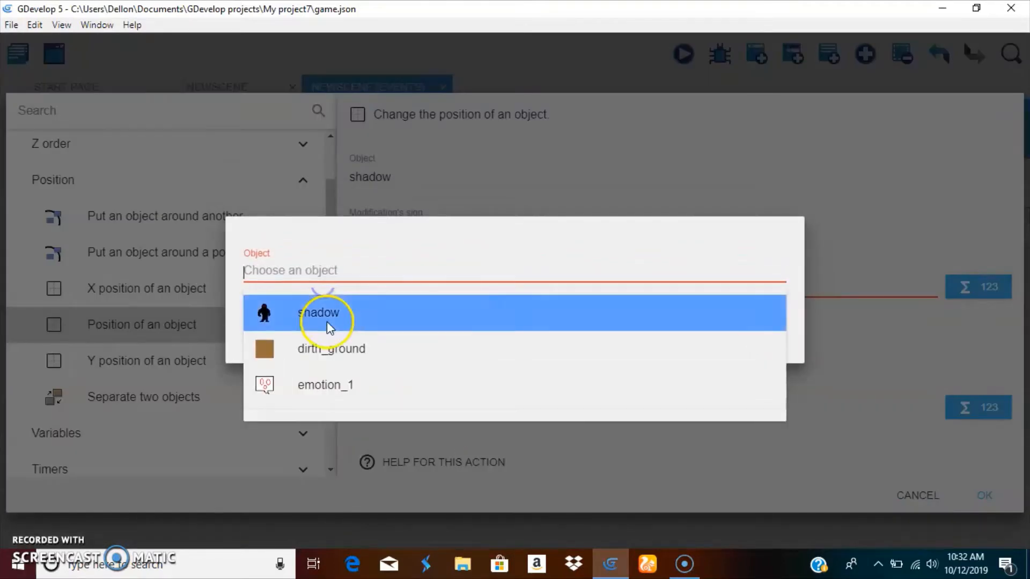
click(327, 317)
click(757, 346)
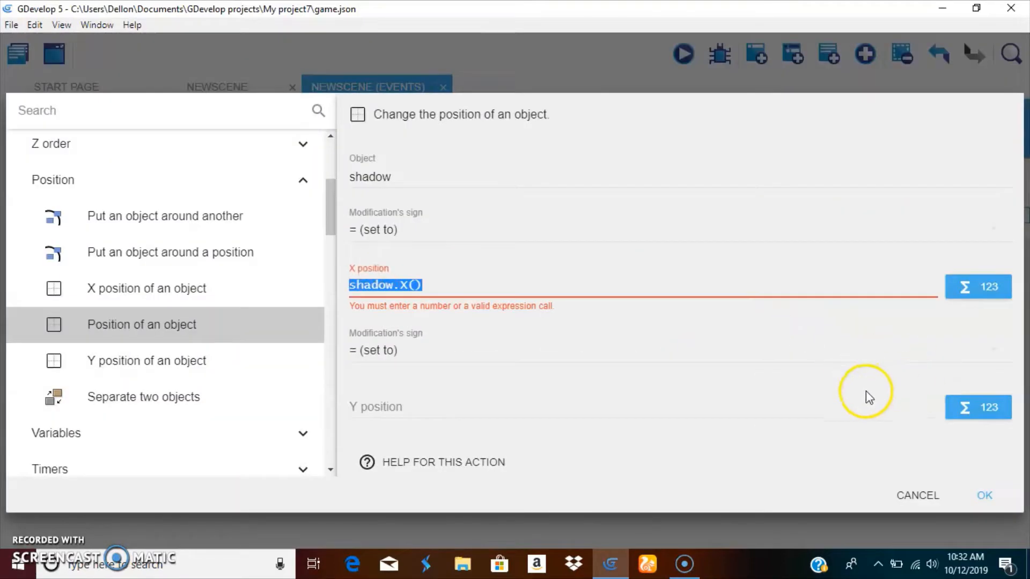
Insert the Y position expression for the shadow object, shadow.Y(), as the action's Y position.
click(957, 397)
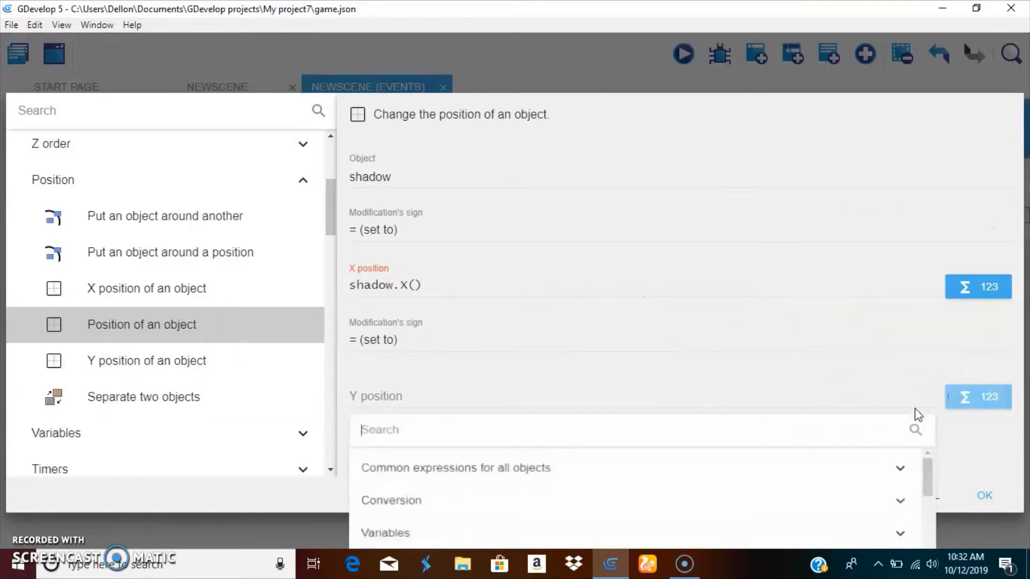
click(597, 468)
scroll(598, 468, down, 5)
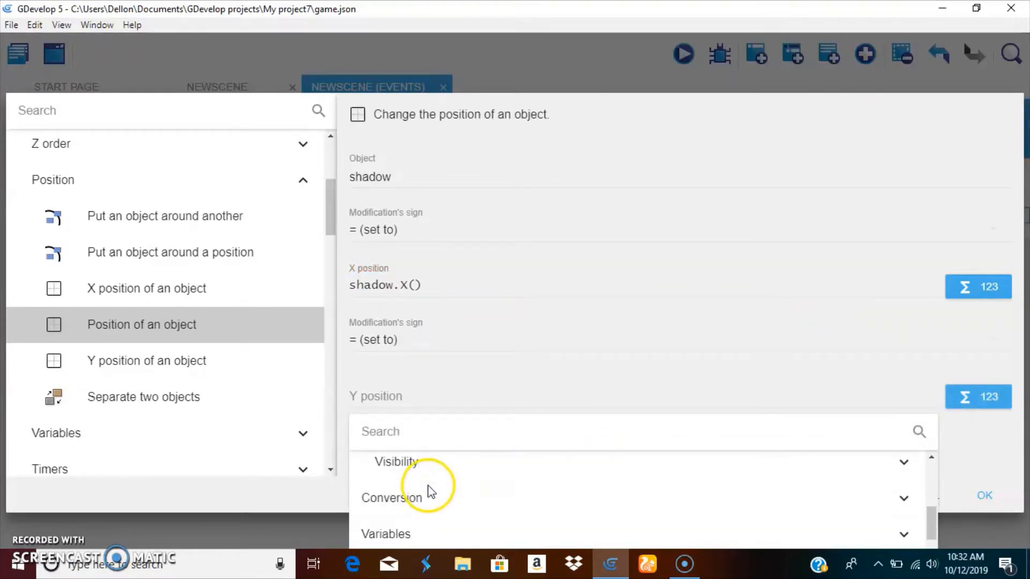
scroll(429, 491, up, 5)
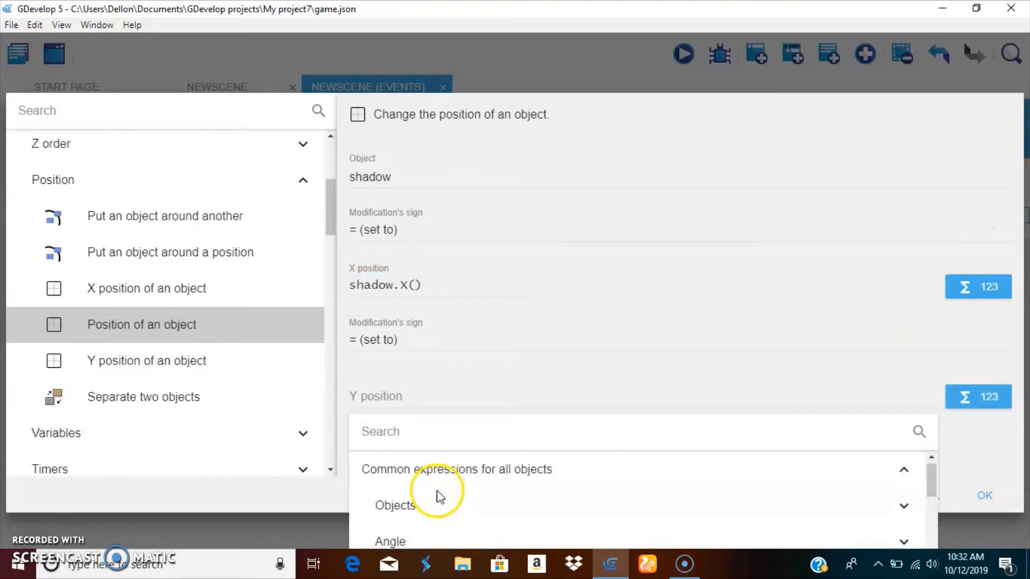
scroll(437, 497, down, 1)
click(418, 506)
scroll(440, 502, down, 3)
click(456, 500)
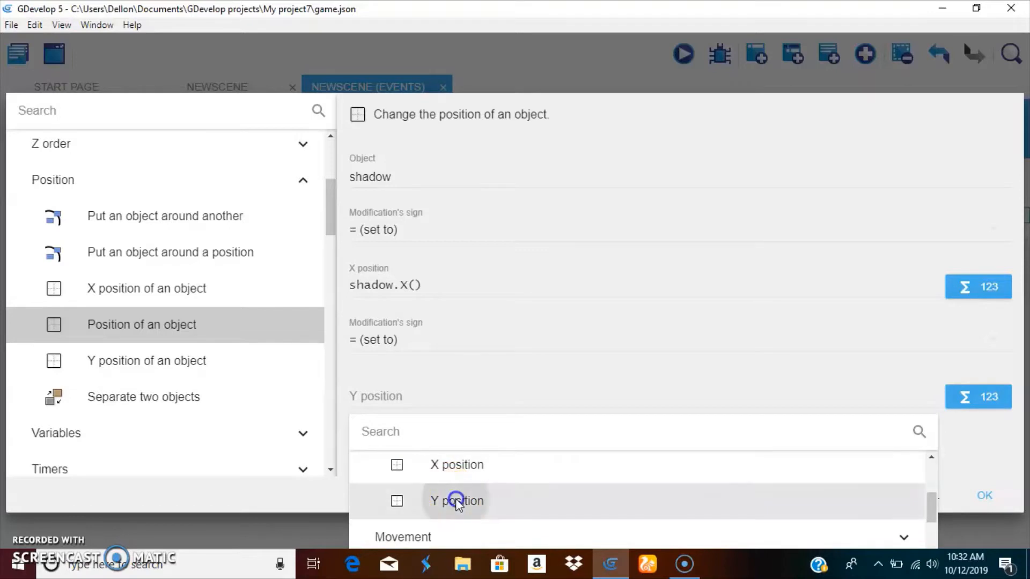
click(465, 275)
click(397, 322)
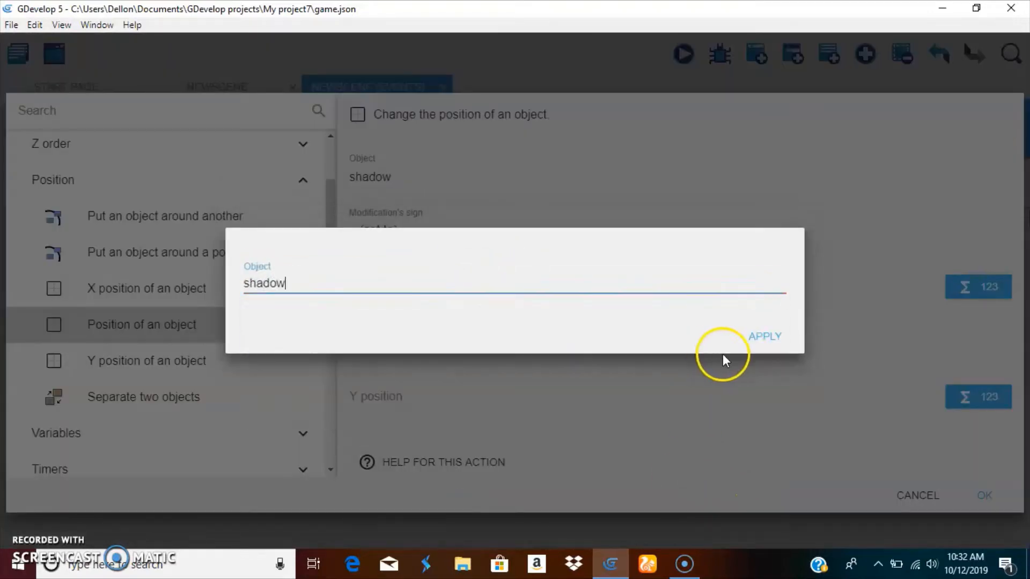
click(761, 329)
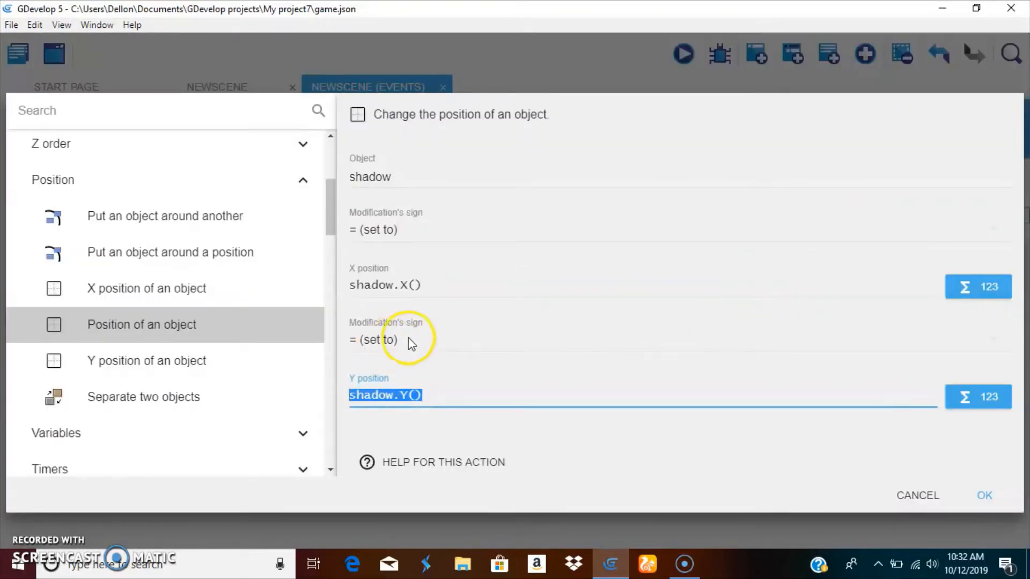
Add the point names so the expressions read shadow.X("emotion") and shadow.Y("emoton"), and confirm the position action.
click(414, 393)
click(411, 389)
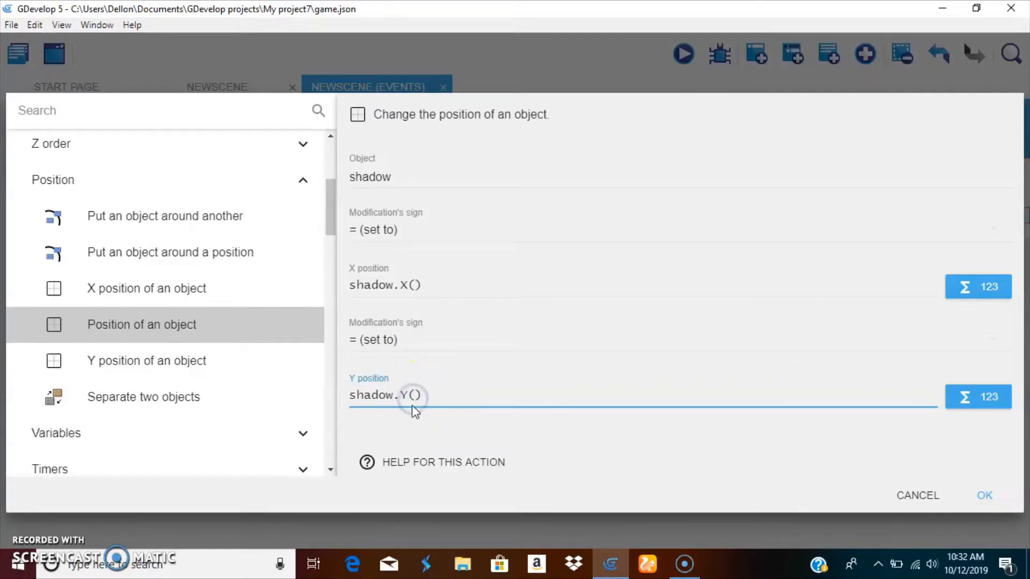
text("")
click(421, 403)
click(484, 431)
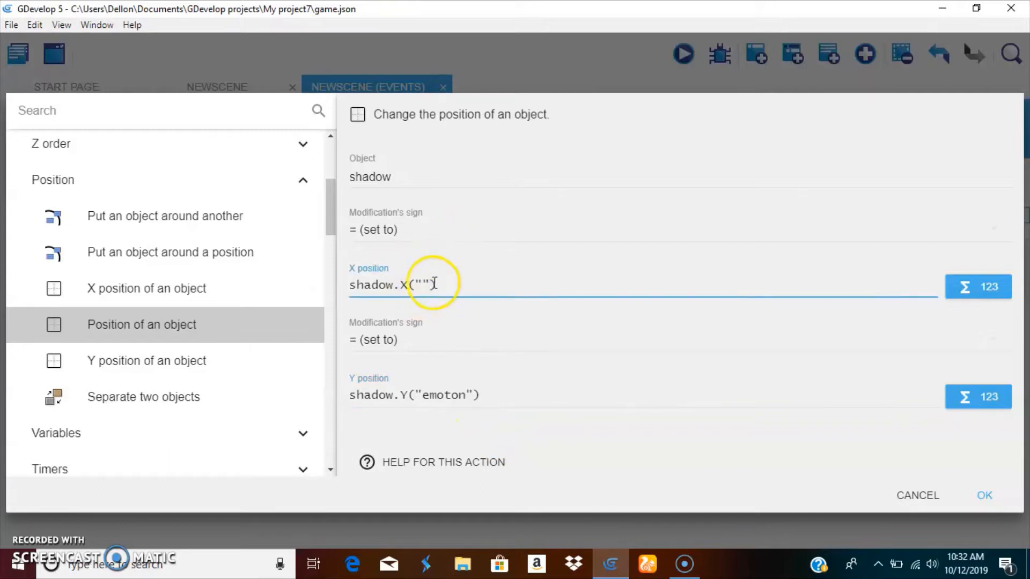
text(emotion)
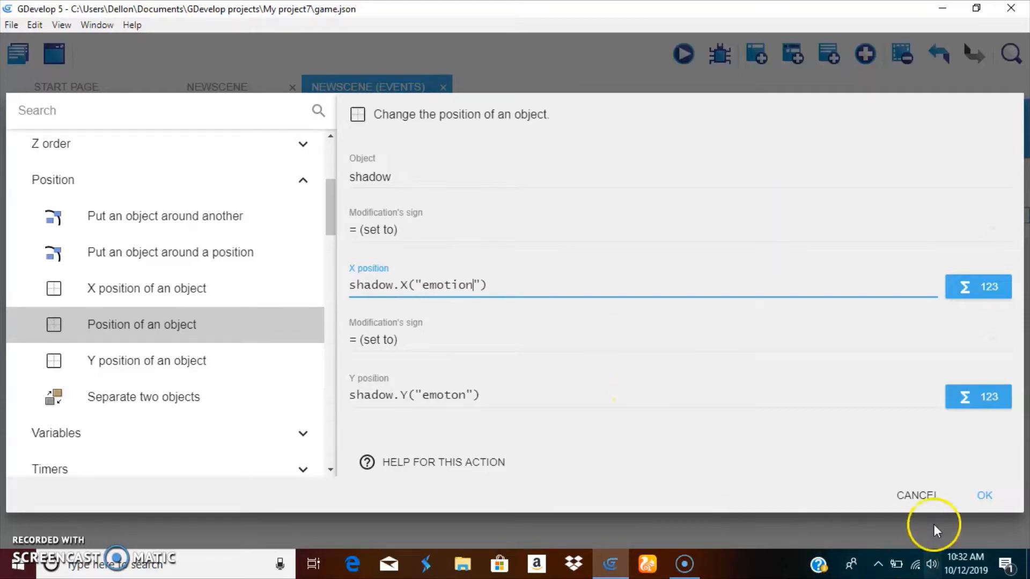
click(981, 496)
Preview the game briefly and change the position action's object to emotion_1.
click(676, 49)
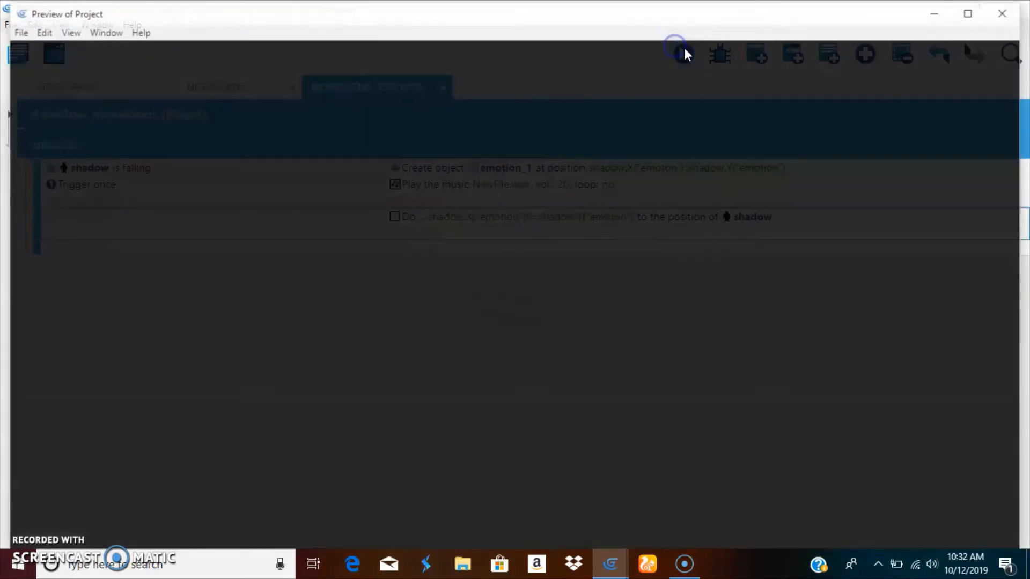
click(1017, 11)
double_click(407, 220)
click(409, 221)
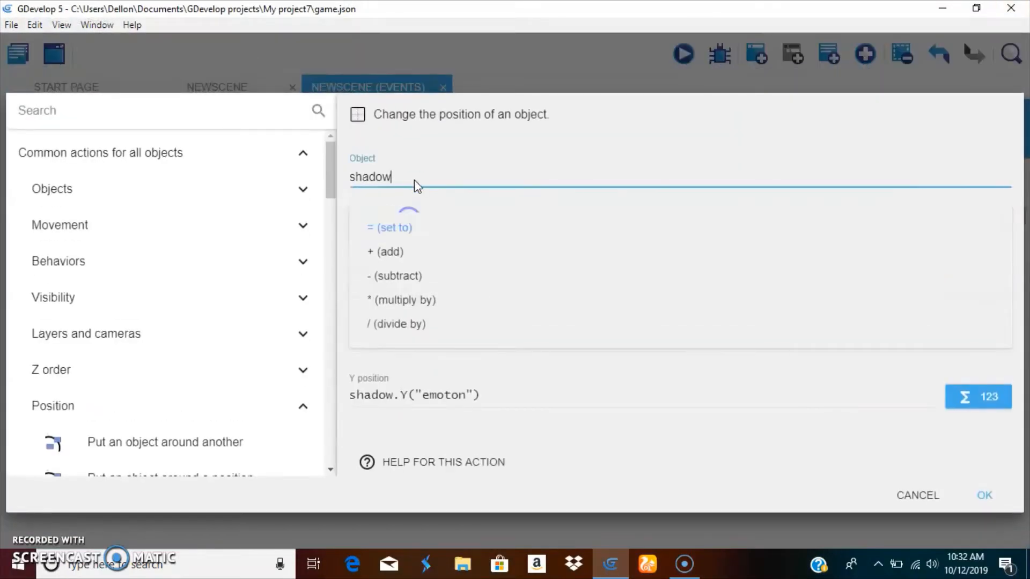
click(301, 177)
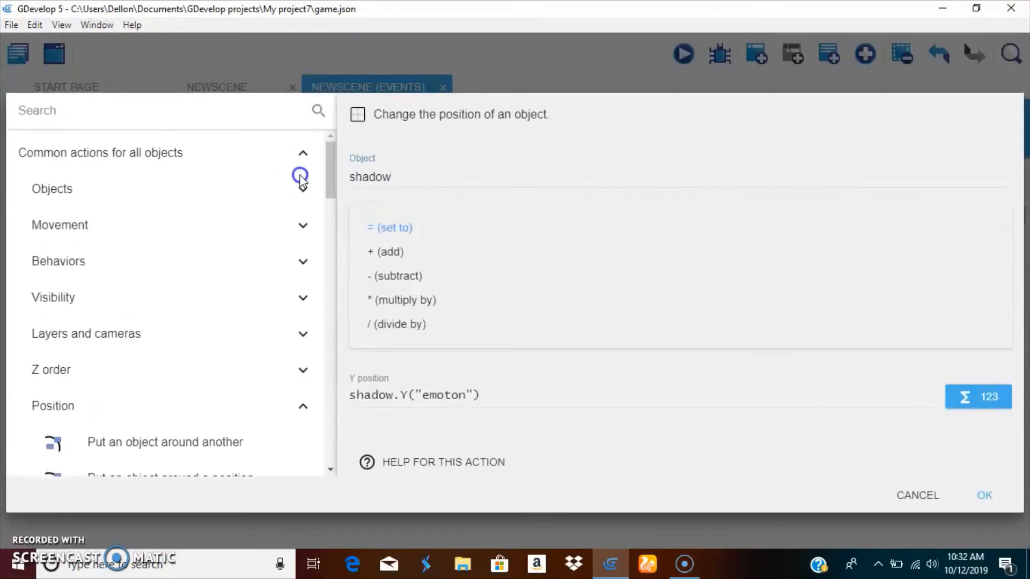
double_click(402, 176)
key(BackSpace)
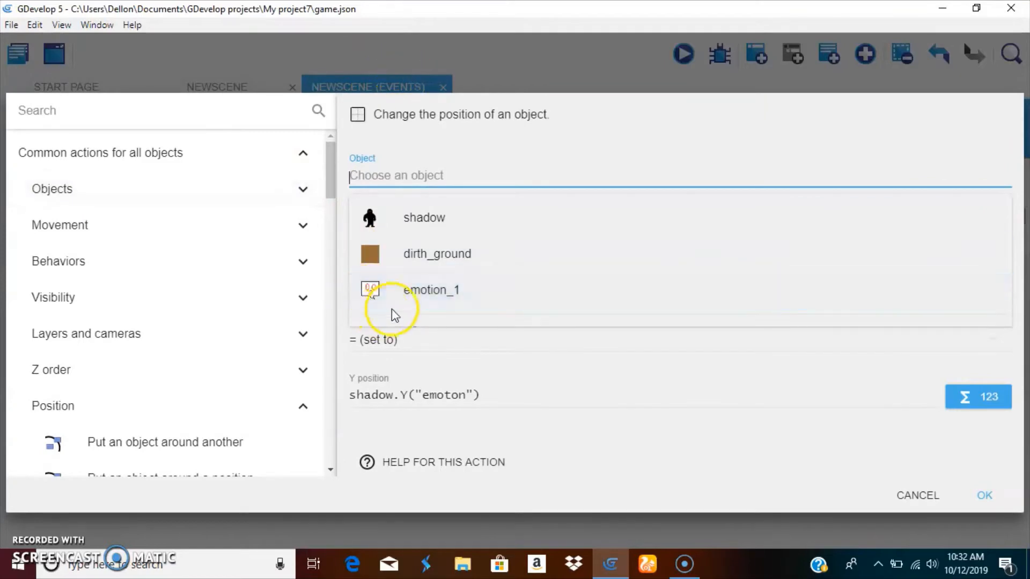
click(424, 292)
click(987, 496)
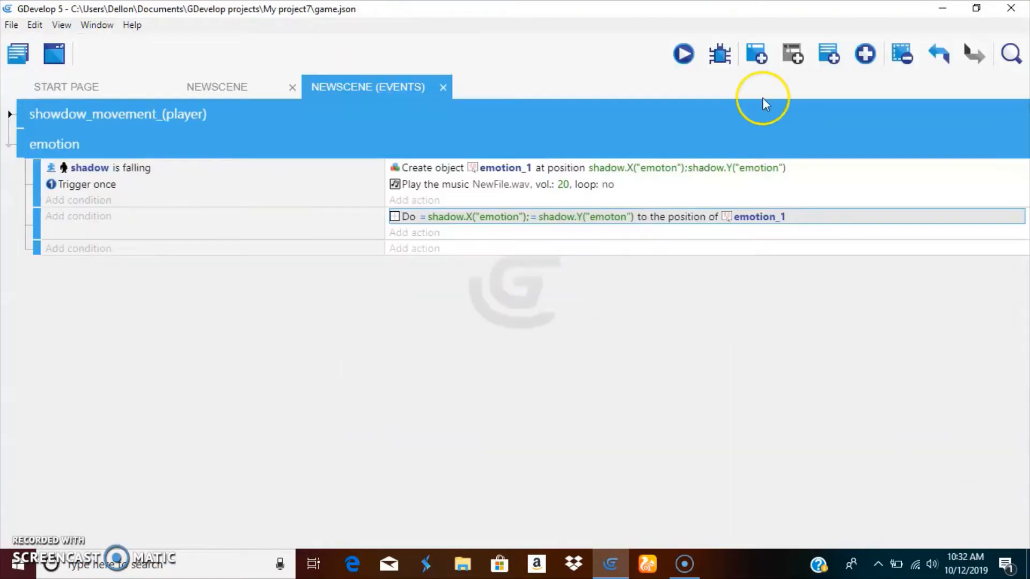
Preview the game, jump and run left with the shadow character to check how the bubble follows, and close the preview.
click(672, 56)
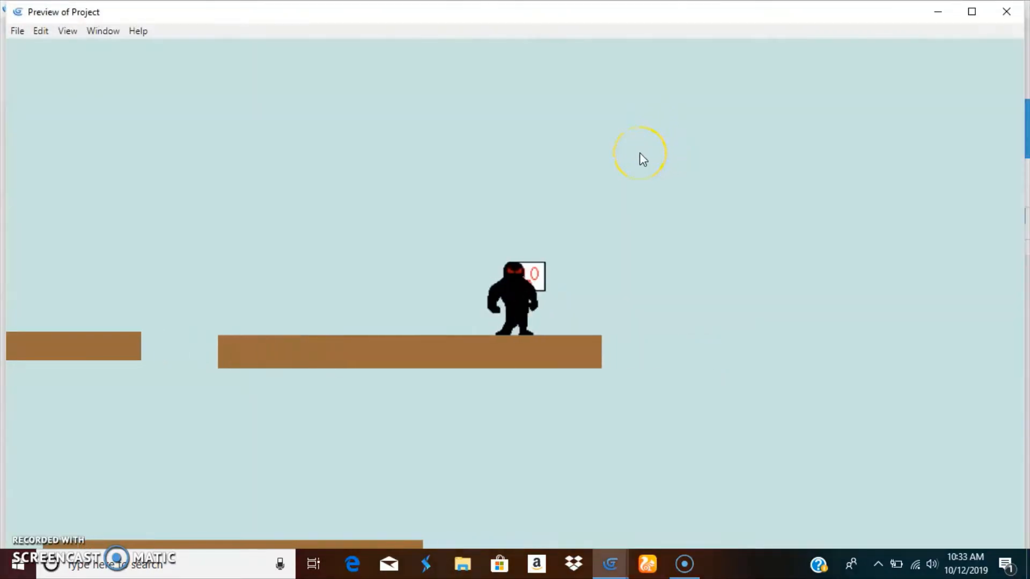
key(Up)
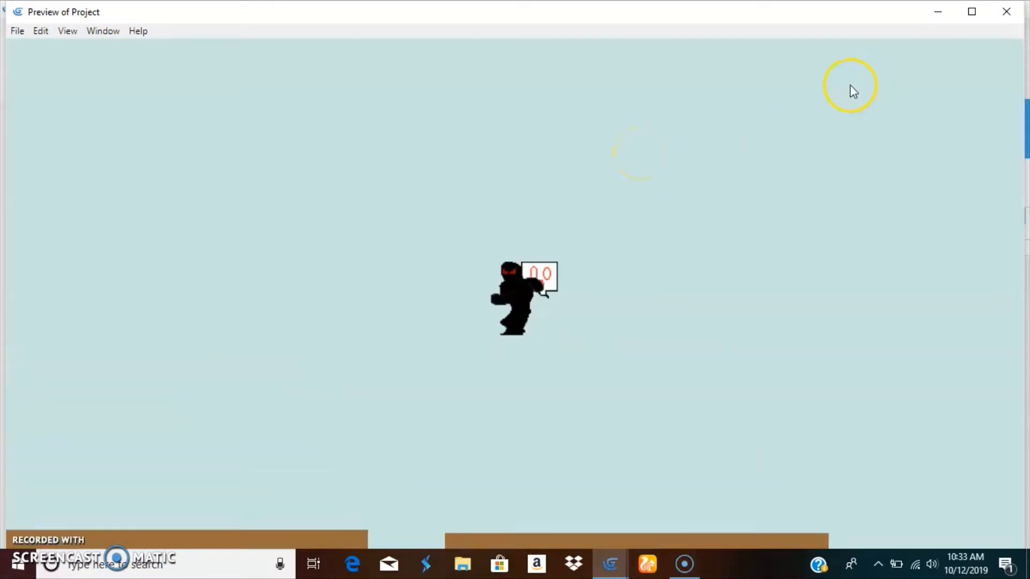
key(Left)
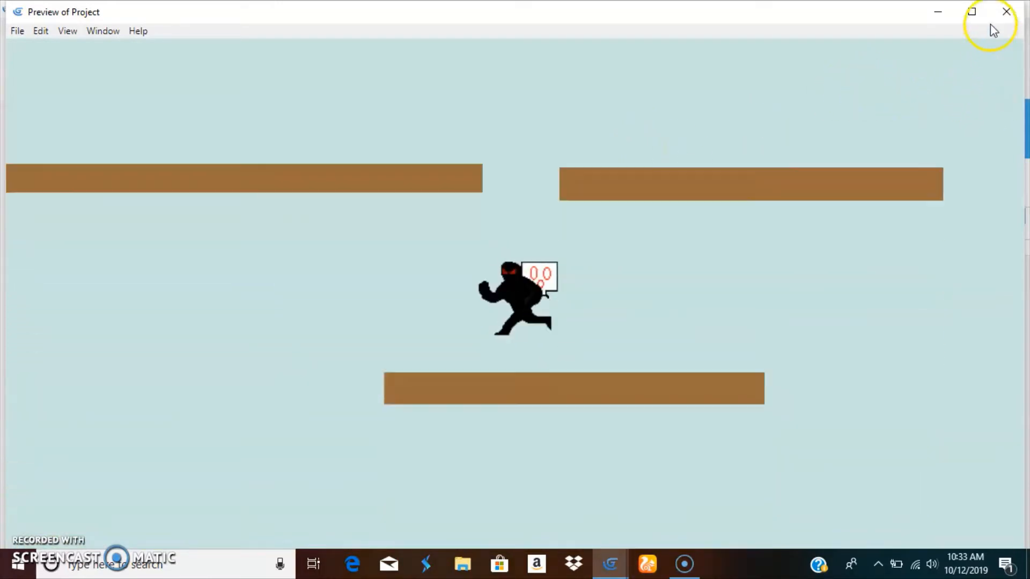
click(1007, 11)
Open the emotion_1 object for editing from the scene and inspect its image in Piskel without changing it.
click(213, 81)
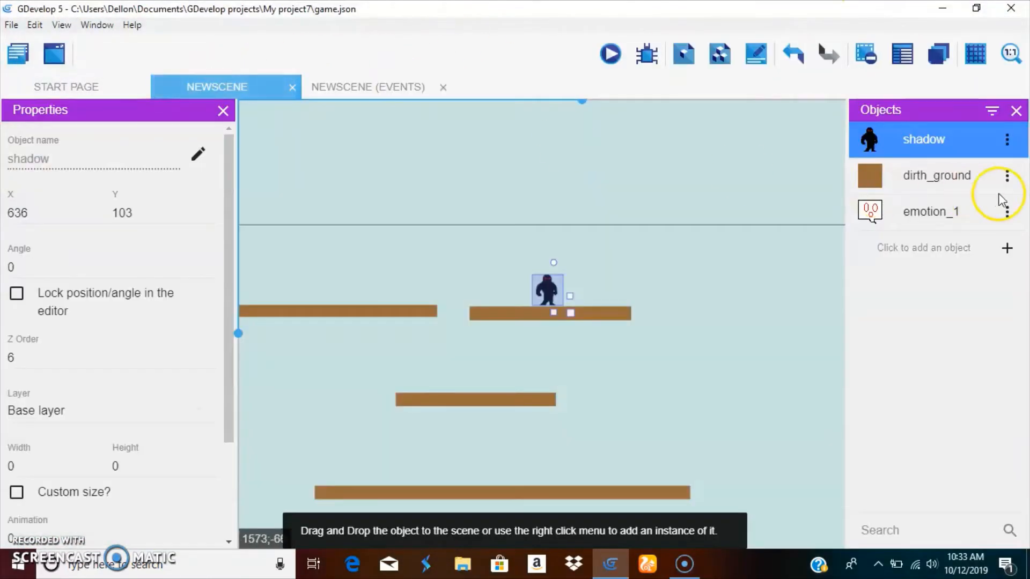
click(1006, 211)
click(965, 238)
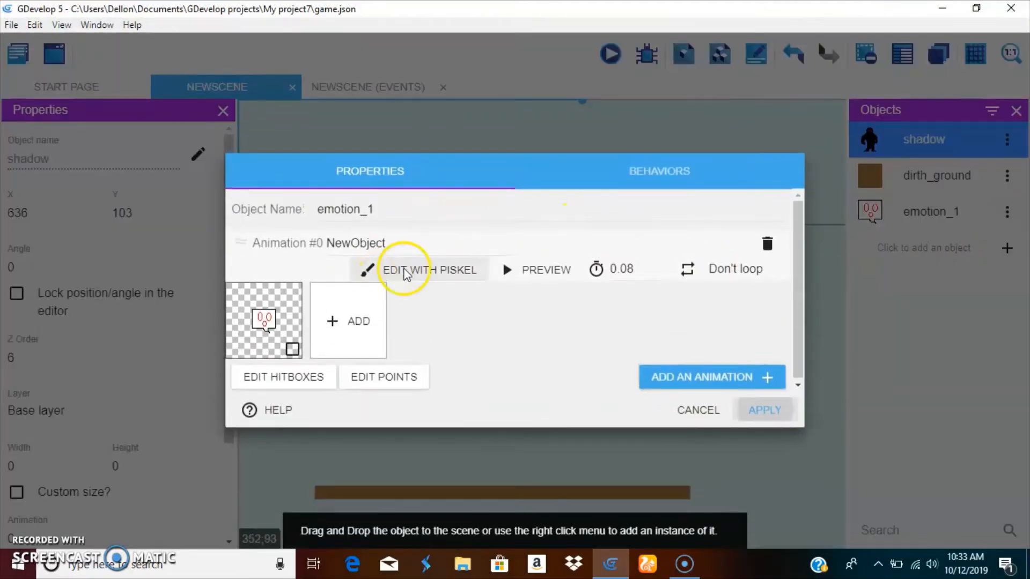
click(399, 264)
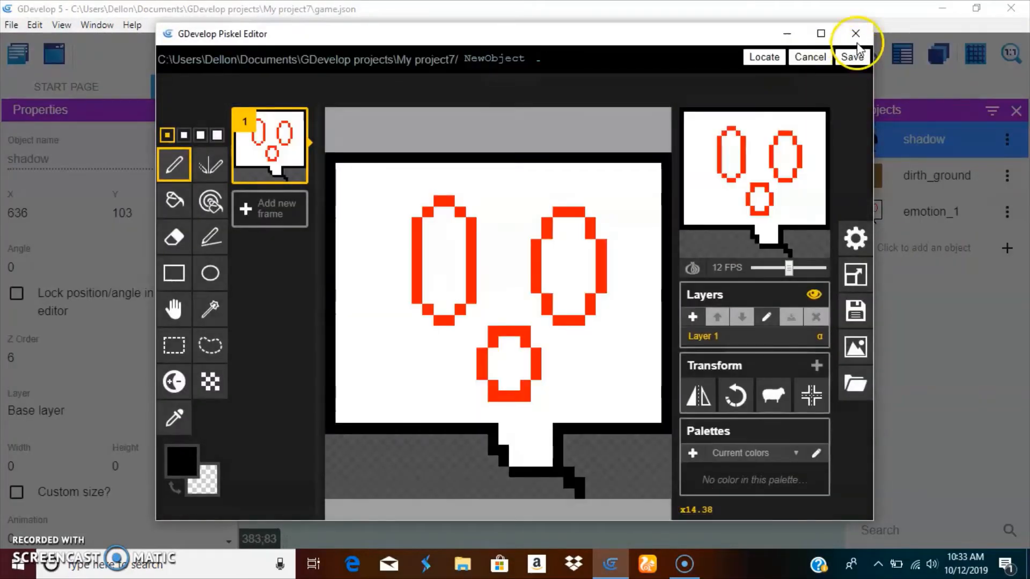
click(855, 39)
Move emotion_1's Origin point to the tip of the speech bubble's tail and apply the object changes.
click(408, 378)
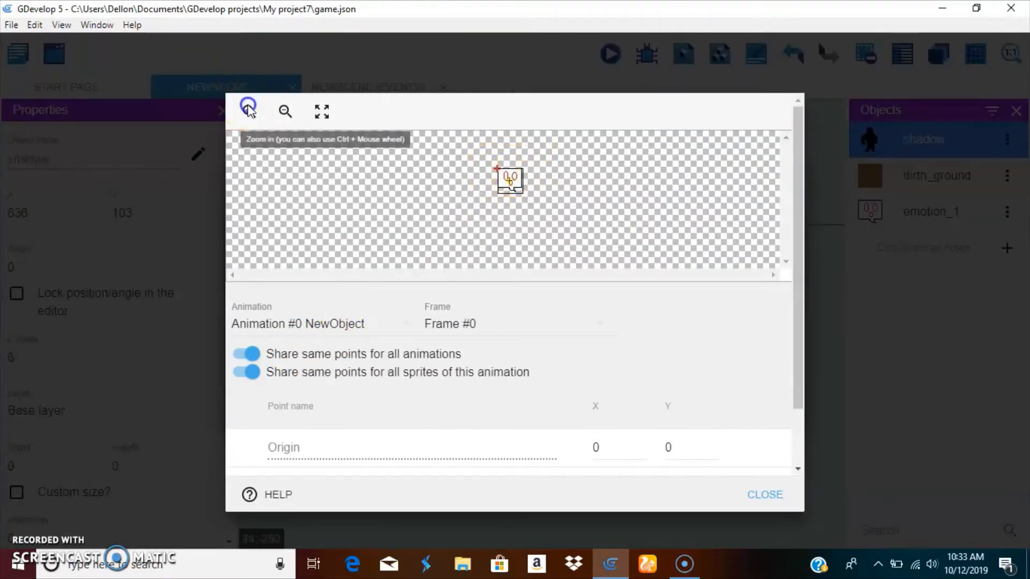
click(248, 111)
click(248, 111)
click(248, 111)
click(247, 111)
click(454, 175)
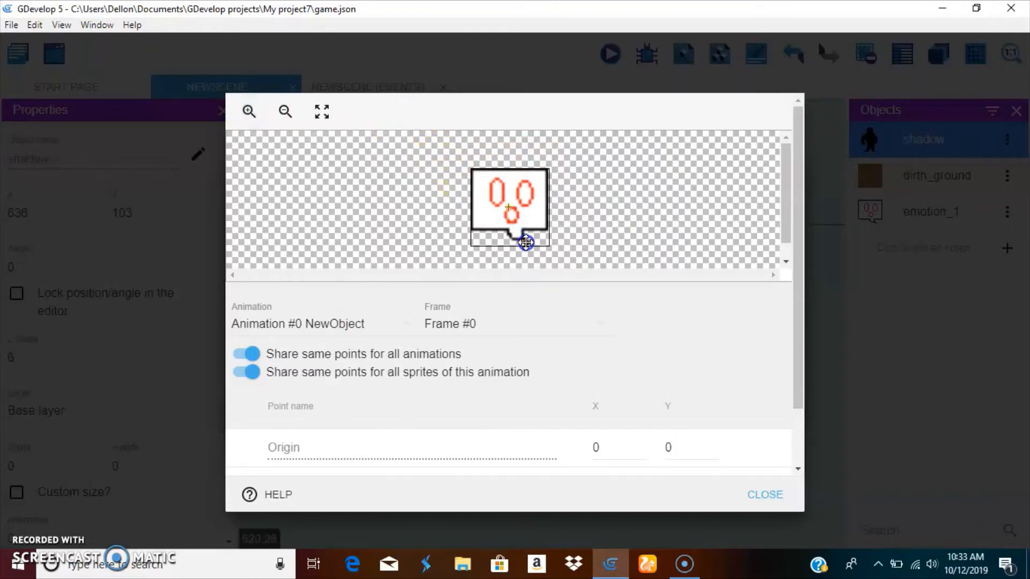
click(757, 493)
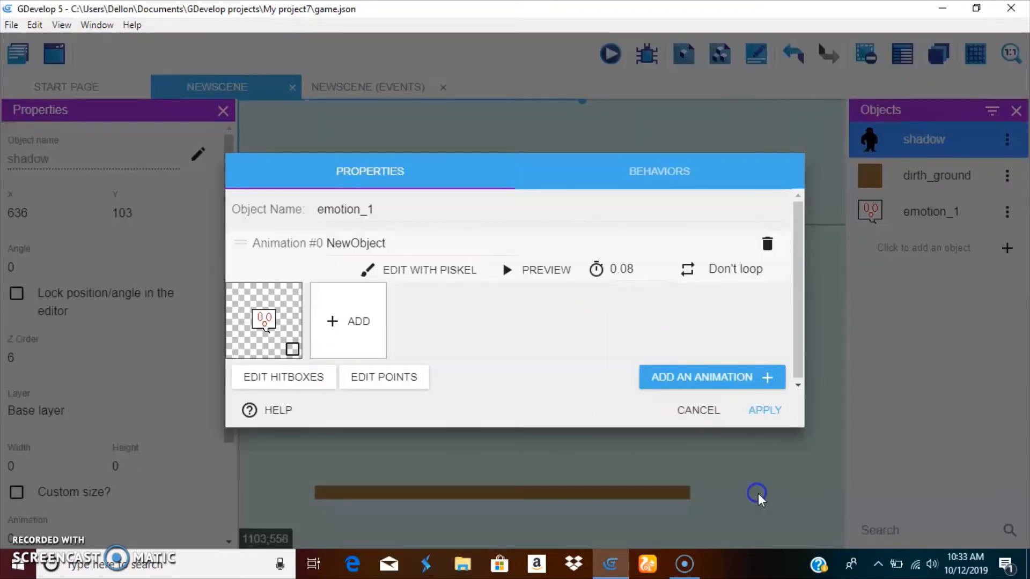
click(775, 425)
Preview the game, run both ways and jump with the shadow to check the bubble's attachment, and close the preview.
click(611, 53)
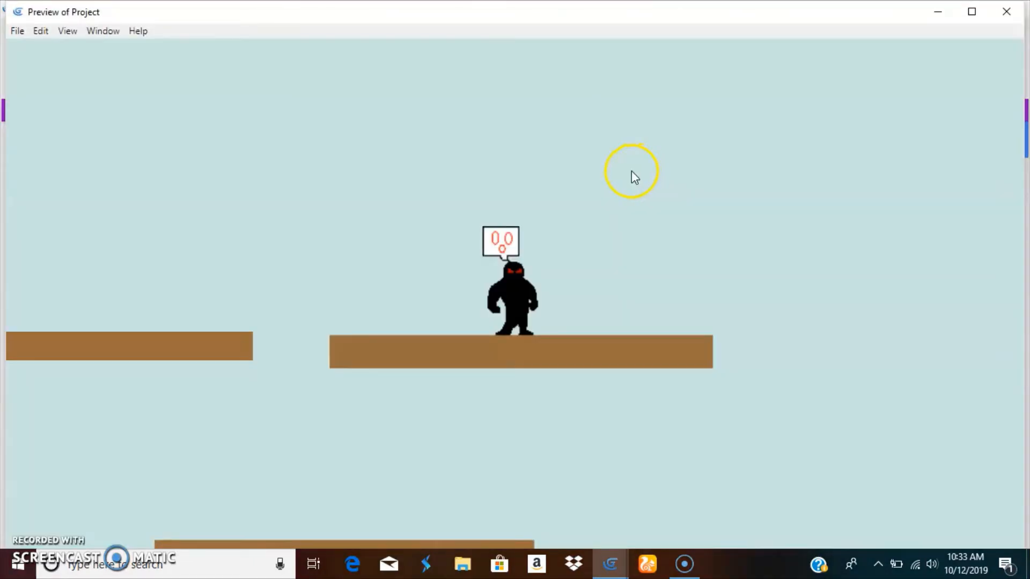
key(Left)
key(Right)
key(Right)
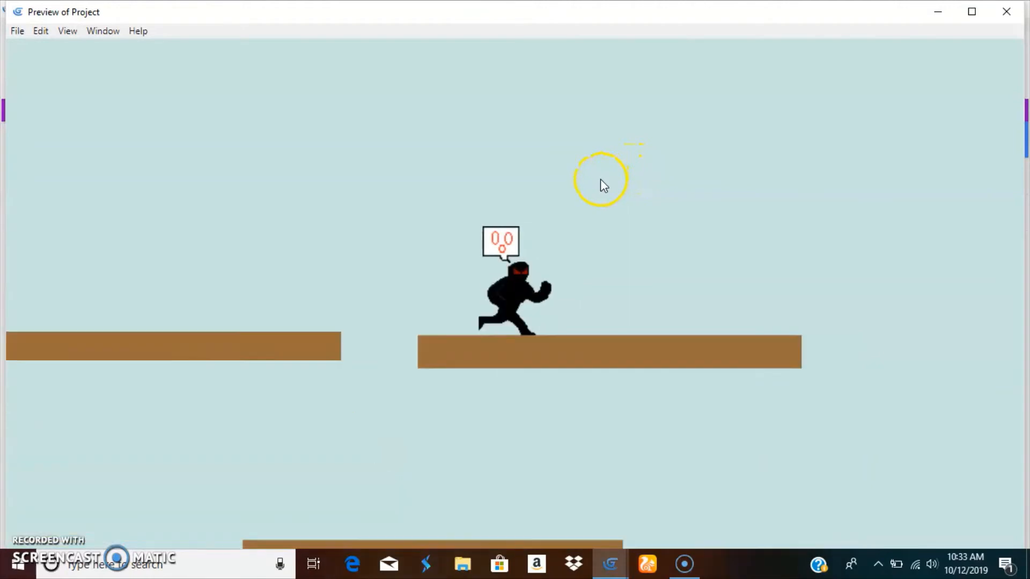
key(space)
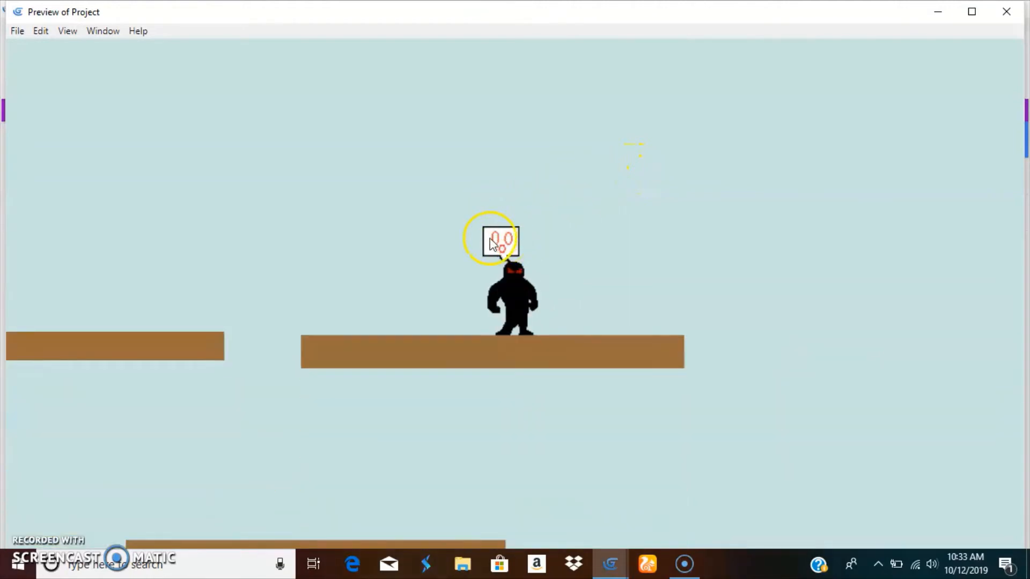
key(Left)
click(1008, 13)
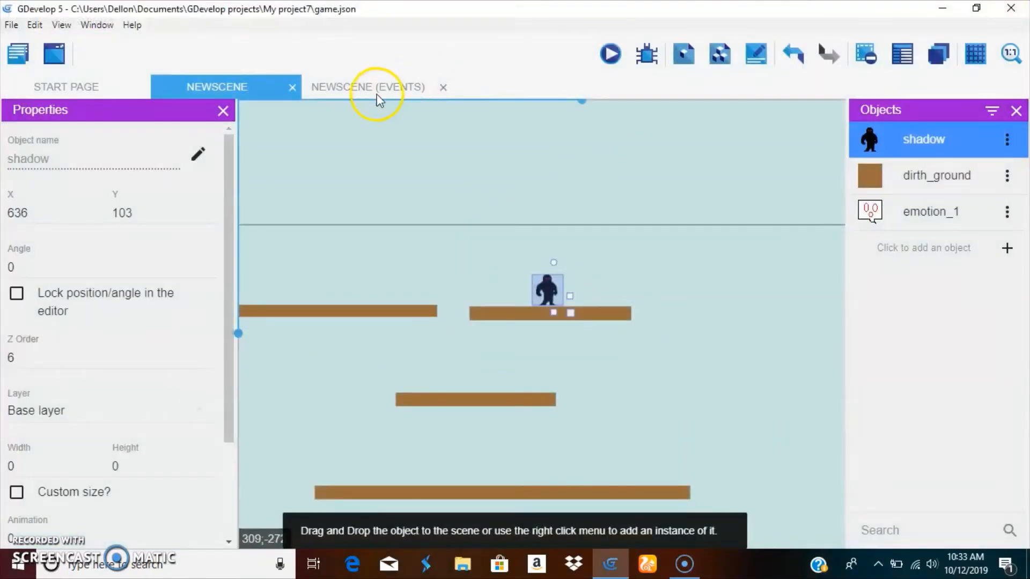
Add a Collision condition between shadow and dirth_ground to the empty event in the emotion group of the scene events.
click(375, 91)
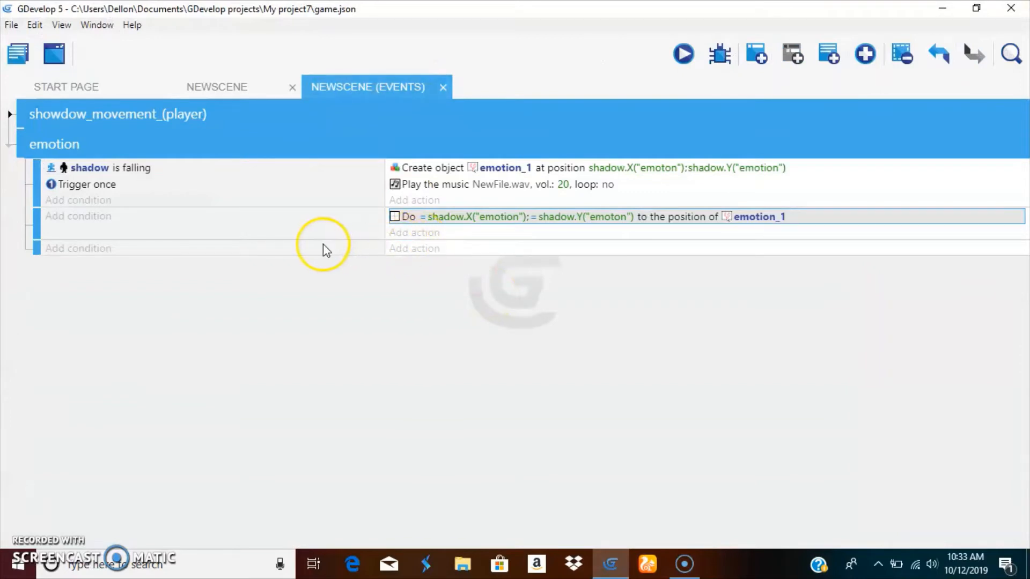
click(76, 248)
click(57, 152)
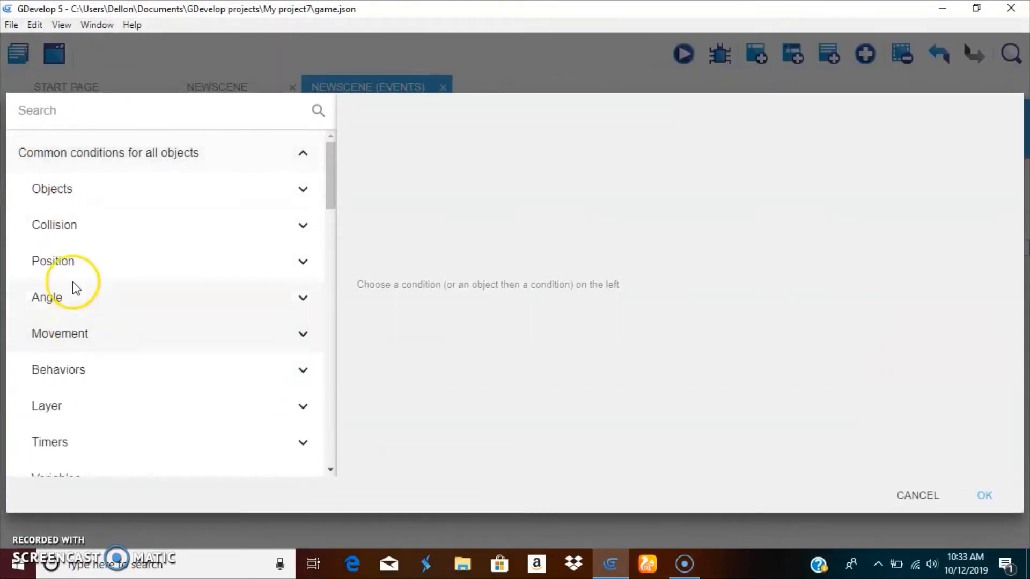
click(62, 224)
click(86, 263)
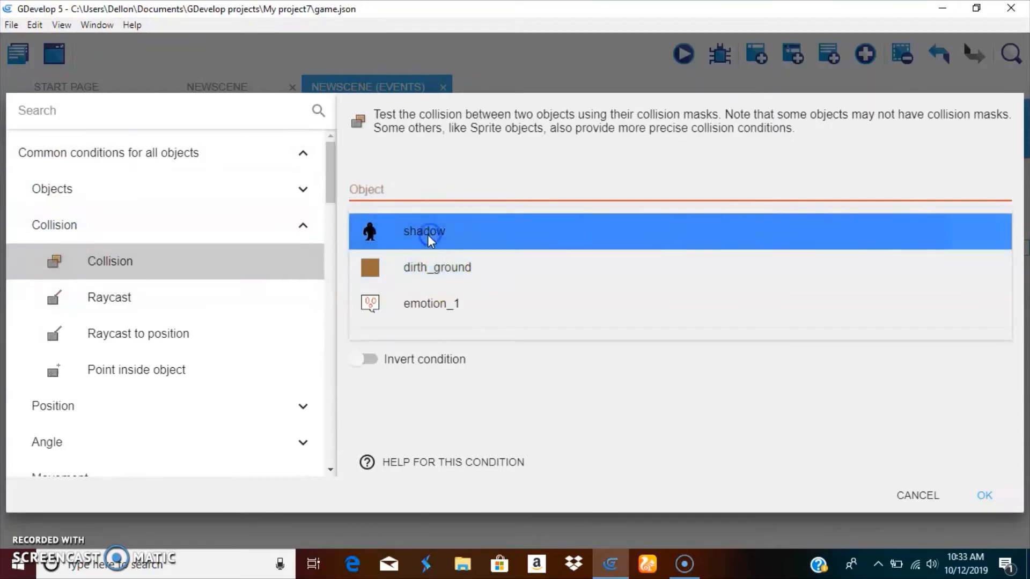
click(424, 236)
click(453, 319)
click(985, 494)
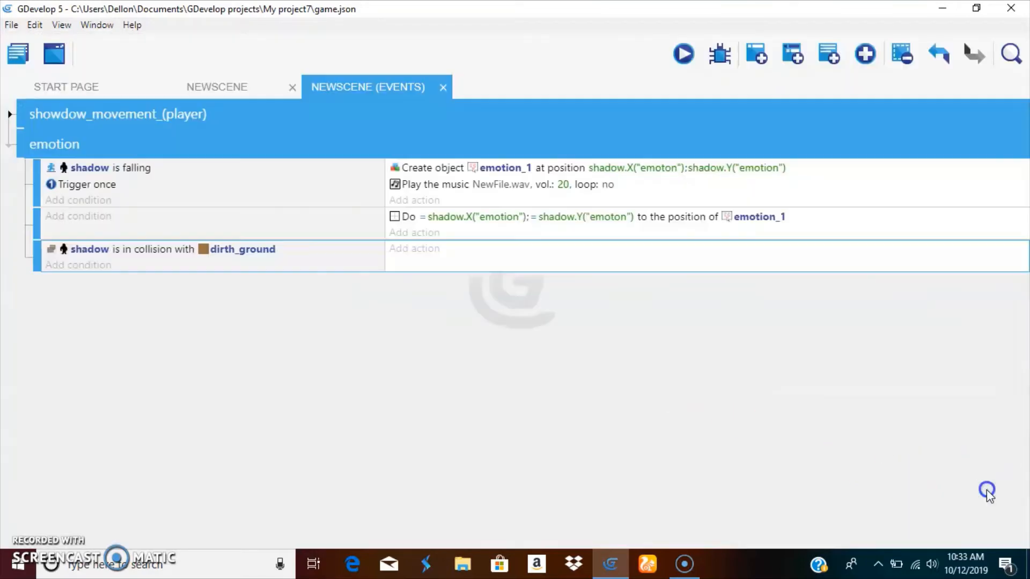
Add a Delete an object action for emotion_1 to the shadow and dirth_ground collision event.
click(417, 249)
click(88, 107)
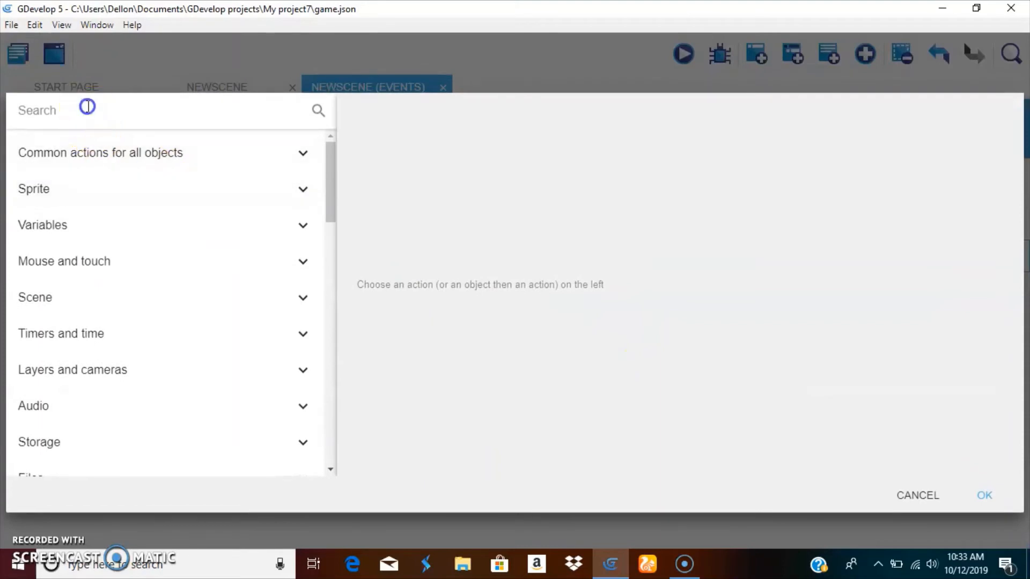
text(dele)
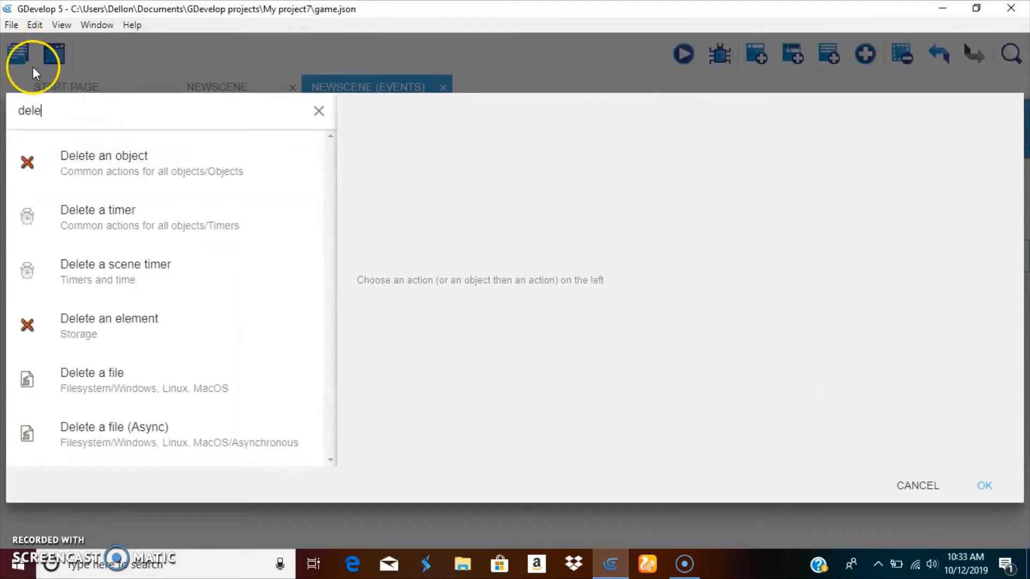
click(54, 182)
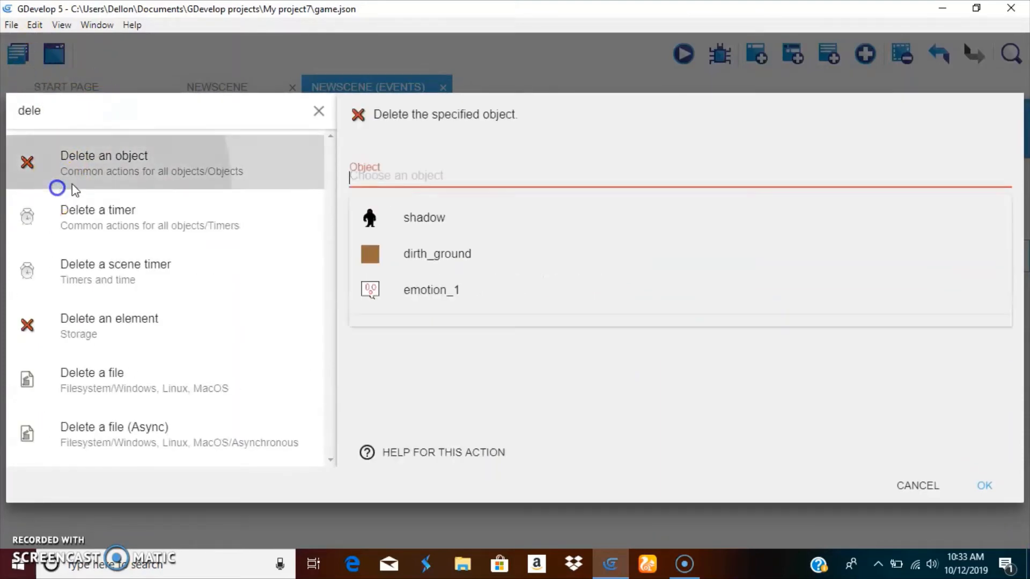
click(453, 287)
click(1011, 495)
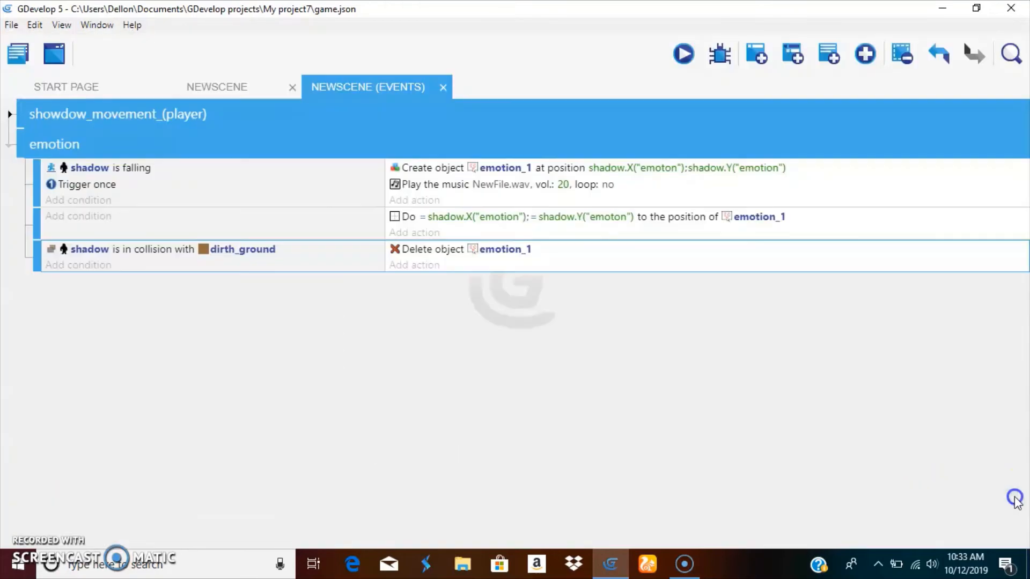
Preview the game, run and jump between the platforms to test the bubble's deletion on landing, and close the preview.
click(682, 64)
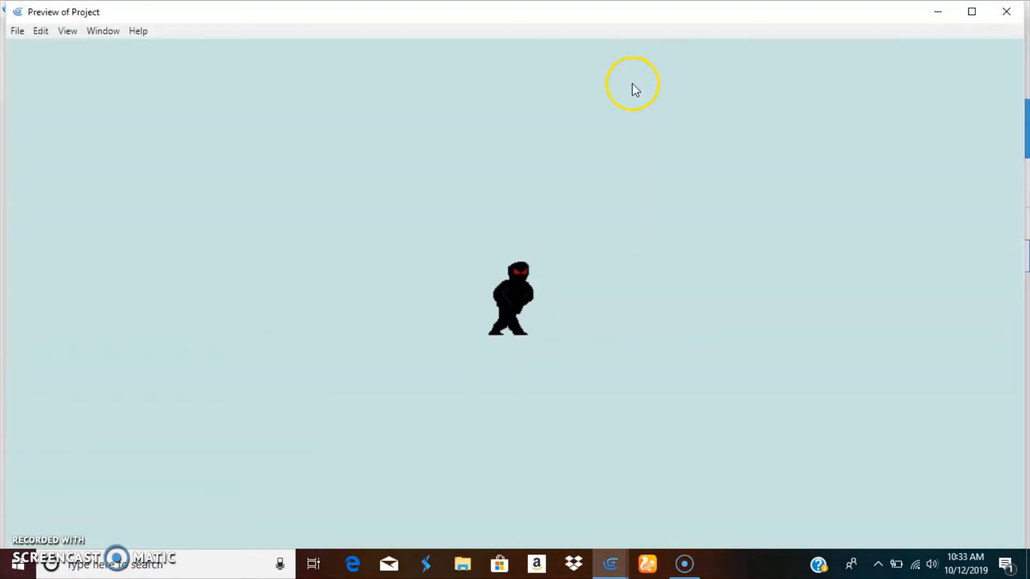
key(Left)
key(space)
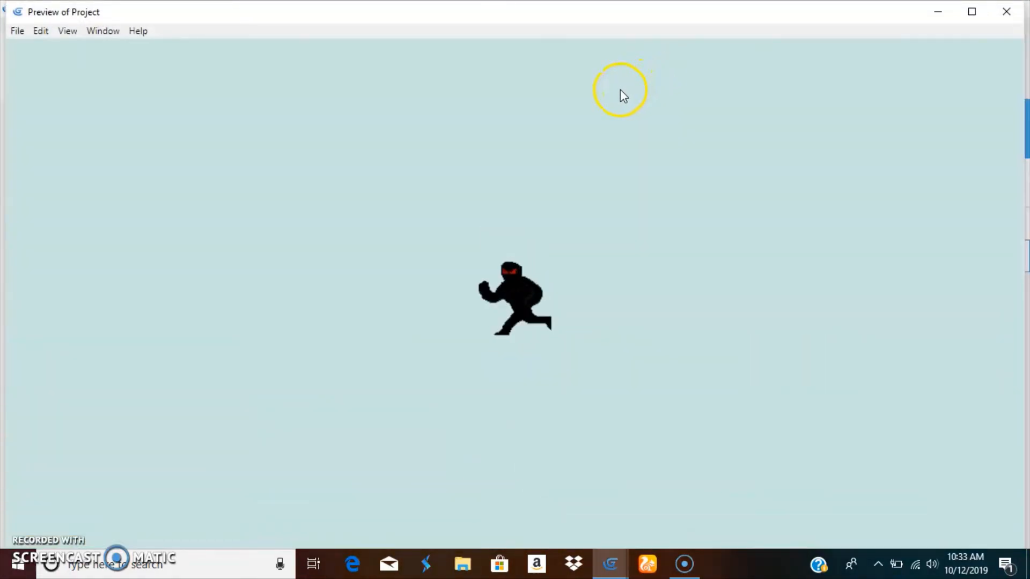
key(space)
key(Right)
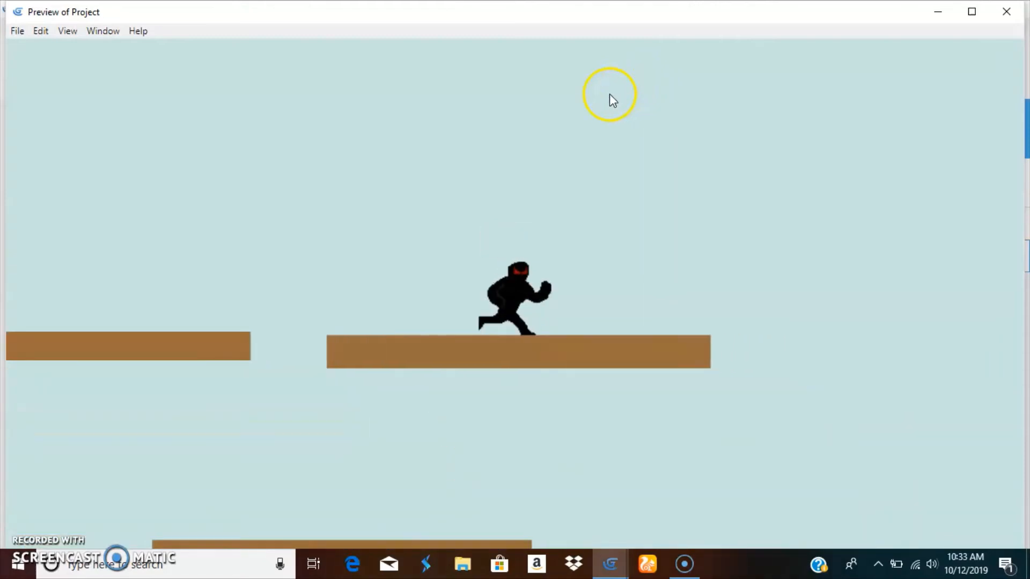
key(space)
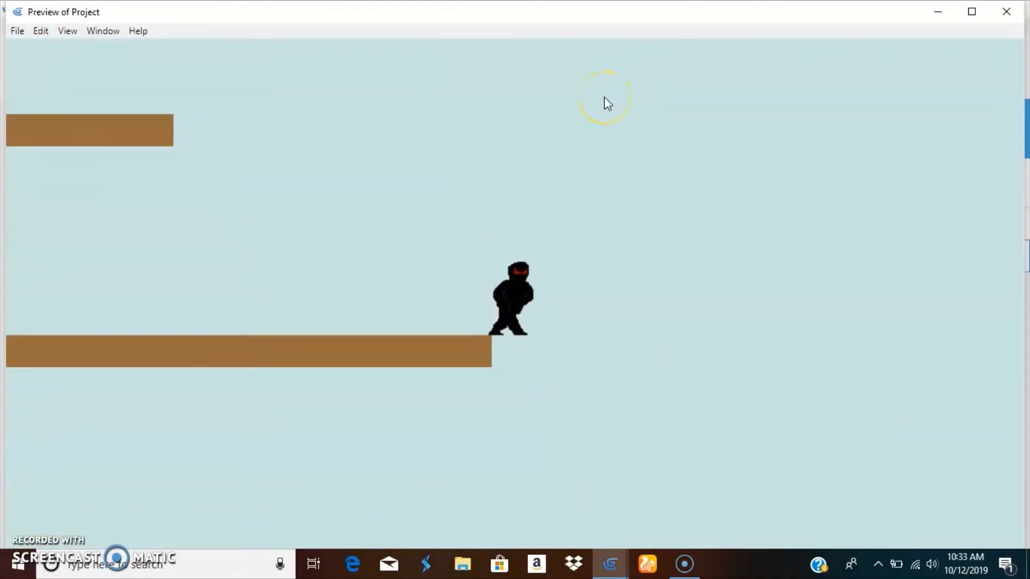
key(space)
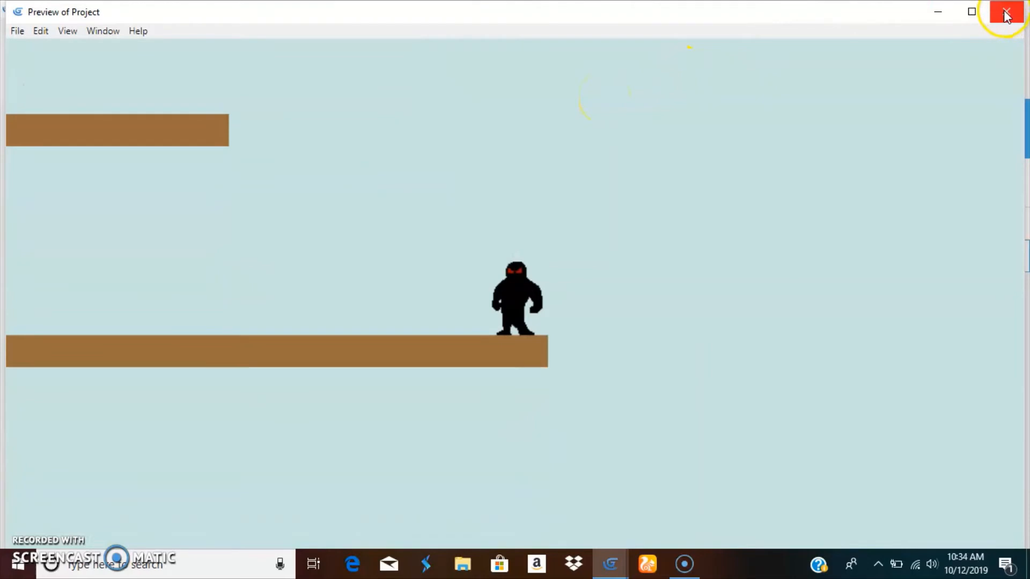
click(1006, 16)
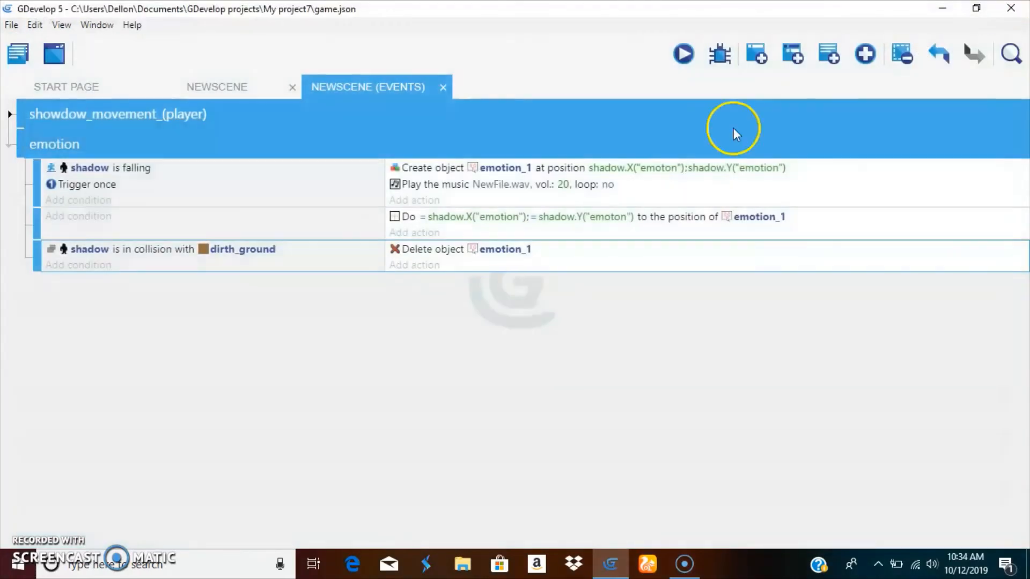
Add a new Sprite object with one empty animation to NewScene.
click(223, 87)
scroll(693, 208, down, 1)
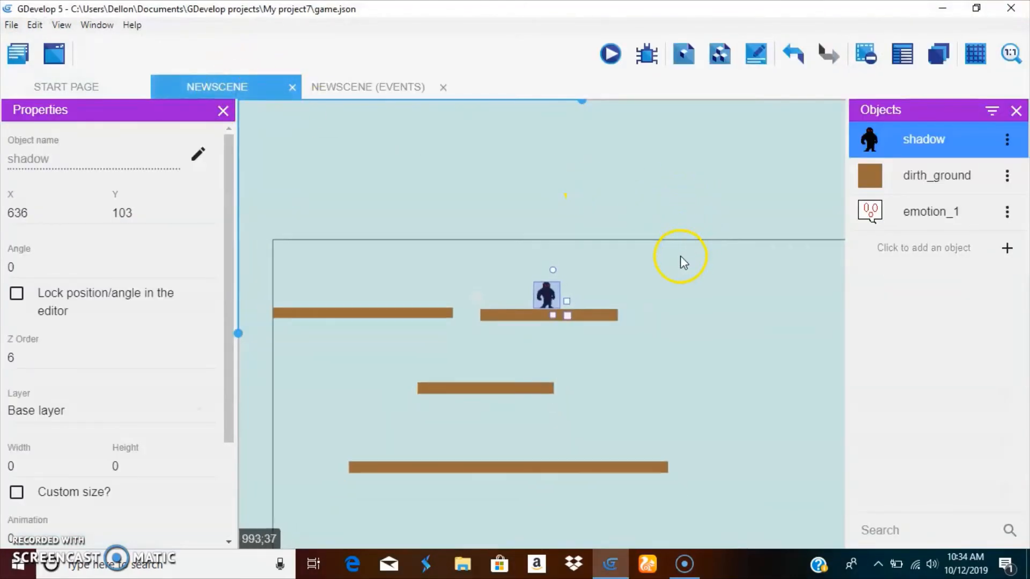
scroll(674, 271, down, 1)
click(916, 249)
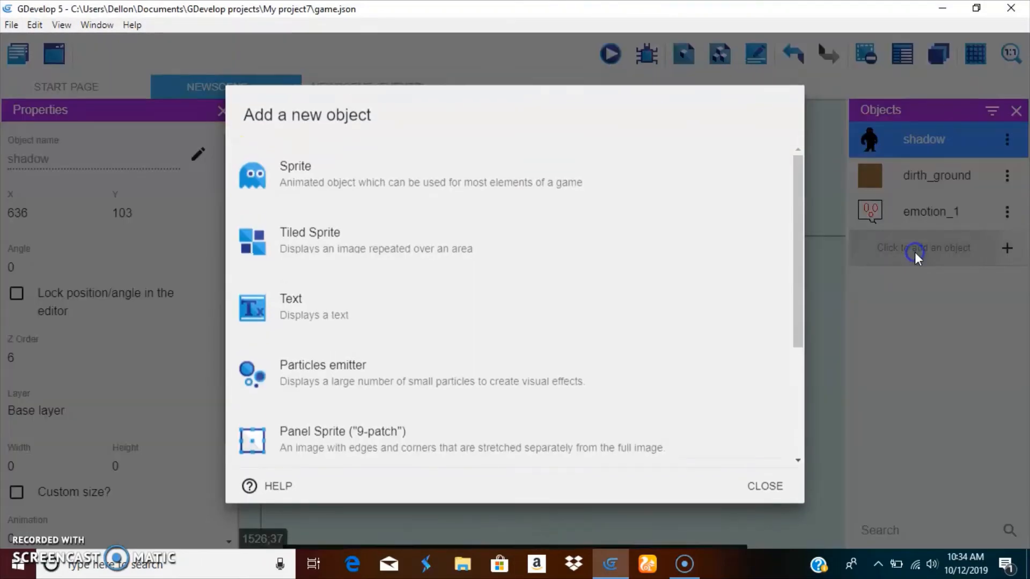
click(827, 331)
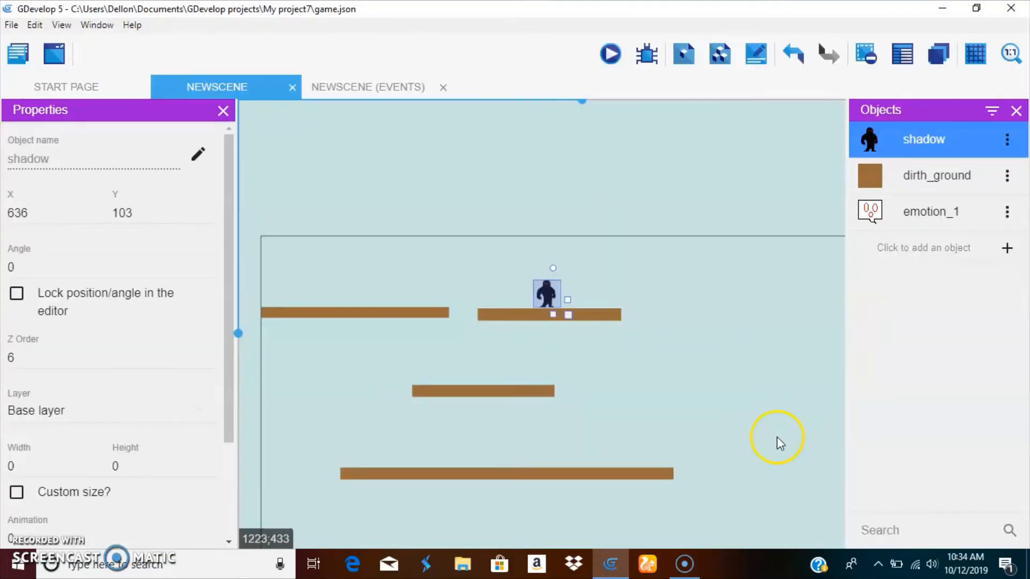
click(909, 247)
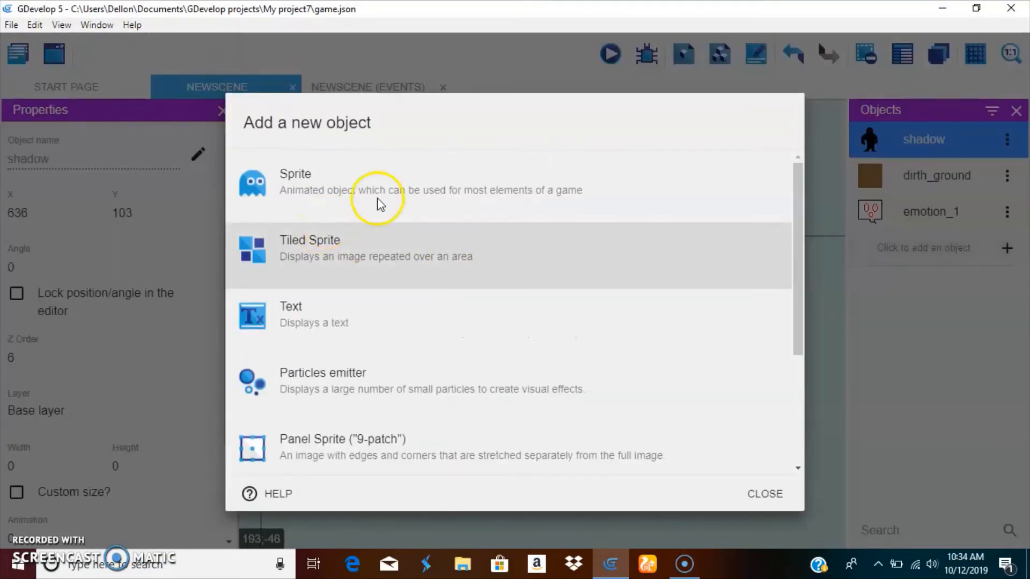
click(375, 202)
click(739, 315)
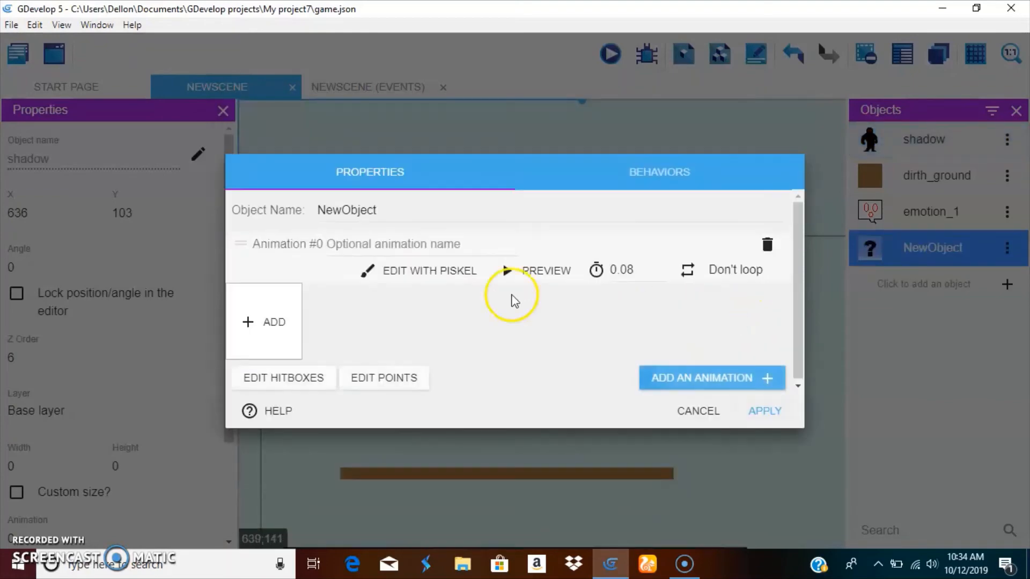
Draw a black jagged outline of four spikes across the lower part of the new object's canvas in Piskel.
click(460, 269)
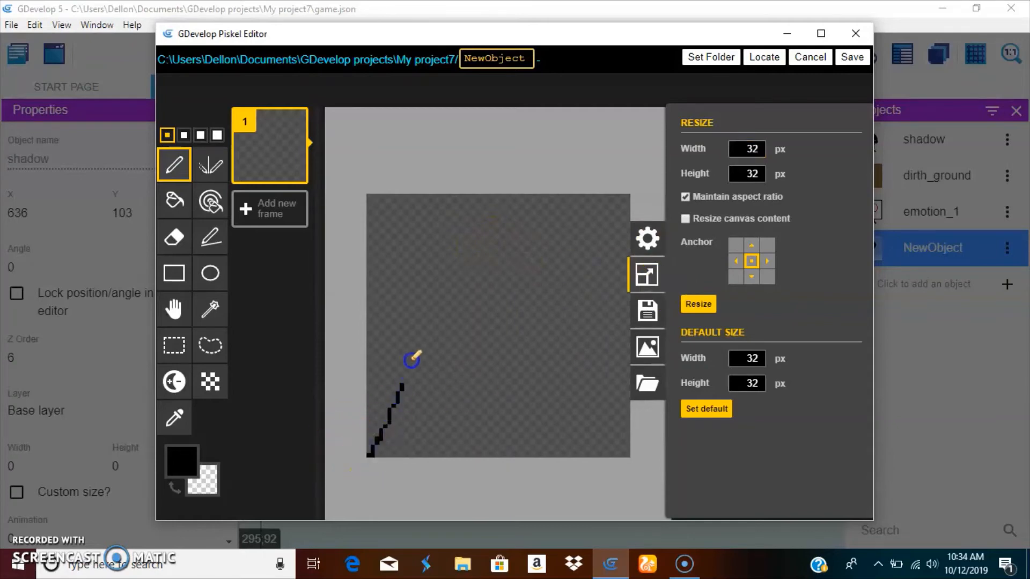
mouse_move(416, 452)
mouse_down()
mouse_move(443, 294)
mouse_move(487, 426)
mouse_move(553, 402)
mouse_up()
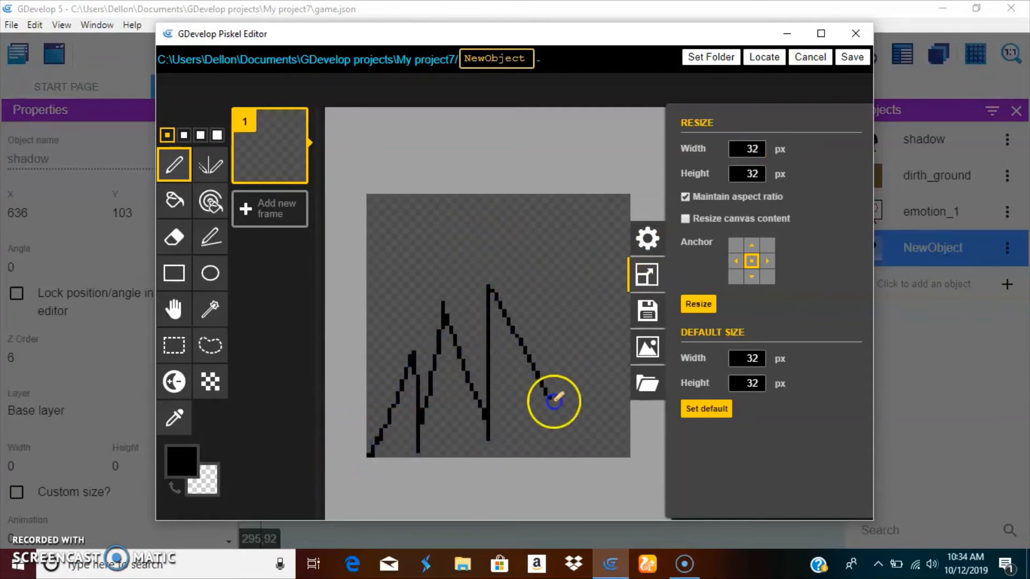
drag(555, 346, 628, 440)
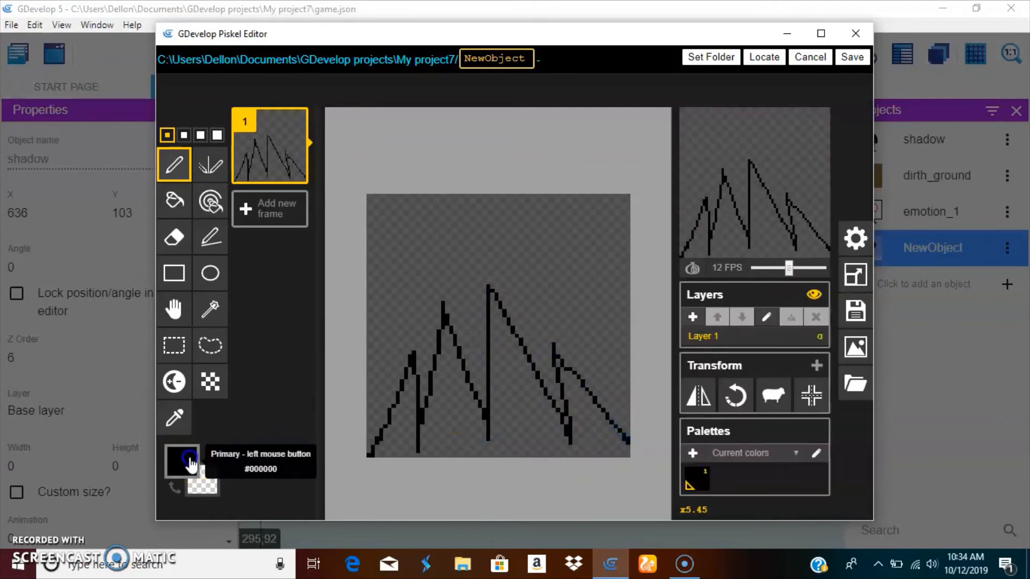
Fill the spikes with red using the Paint bucket and save the image to the object's animation.
click(180, 461)
click(308, 309)
click(174, 201)
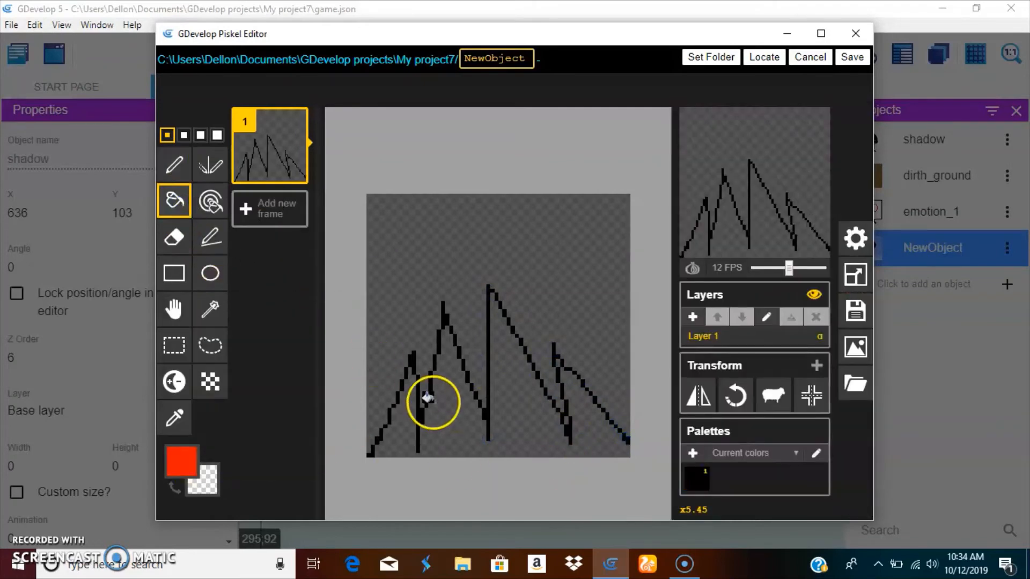
click(430, 401)
click(838, 62)
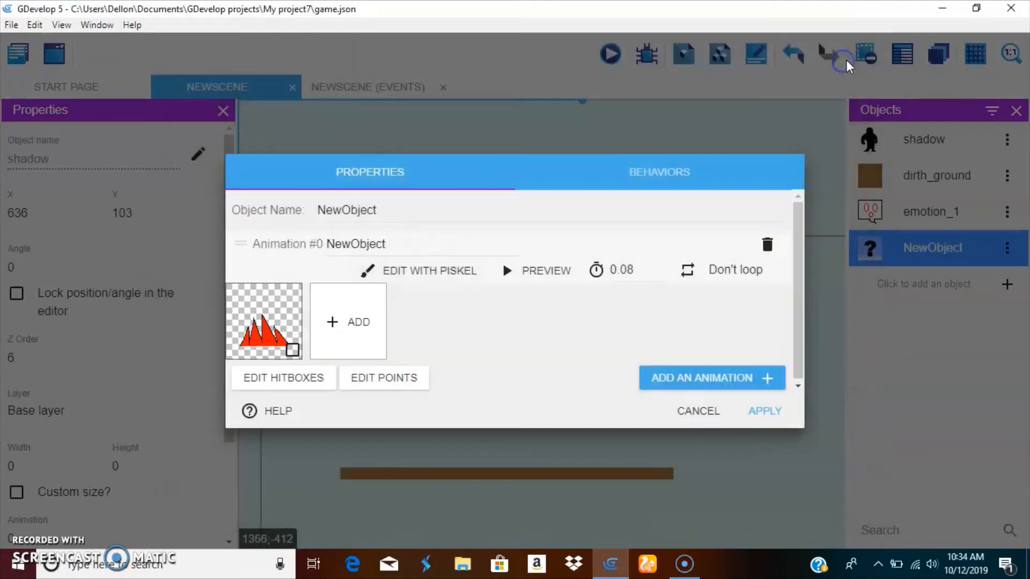
Name the new spike object danger and apply the object changes.
double_click(357, 212)
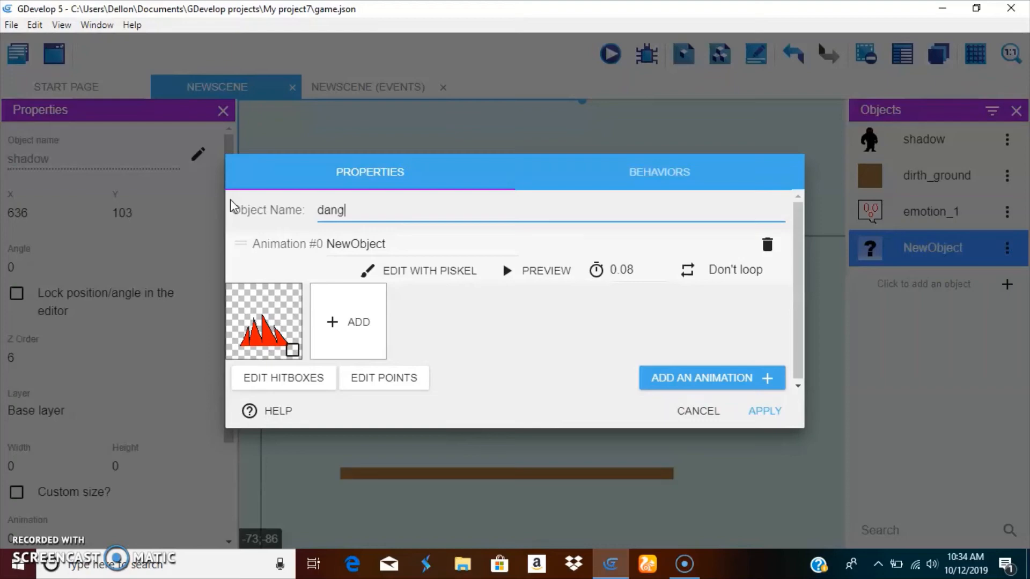
text(danger)
click(772, 413)
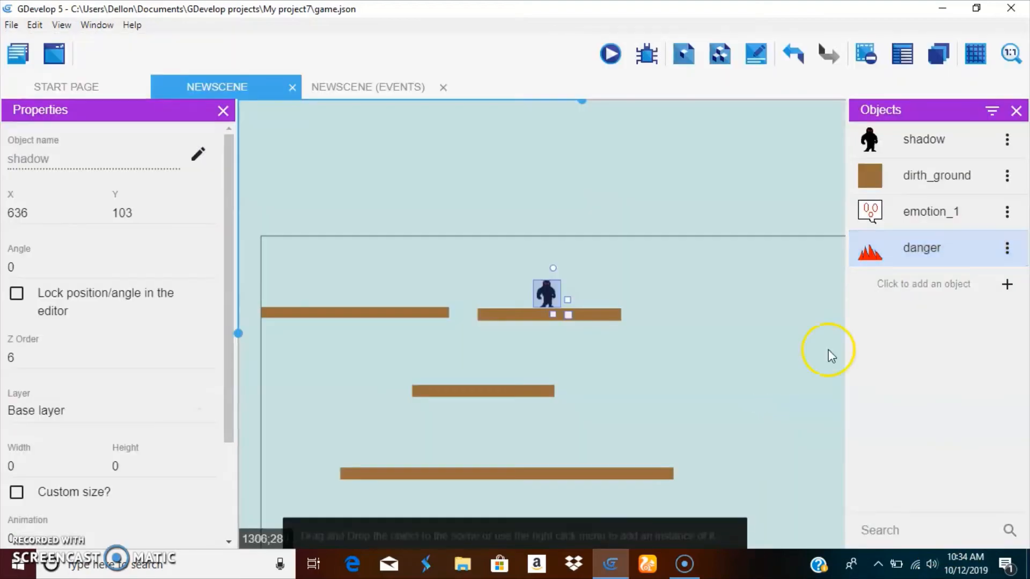
Place a danger instance on the far right end of the lowest platform at about X 892, Y 475.
drag(917, 252, 651, 455)
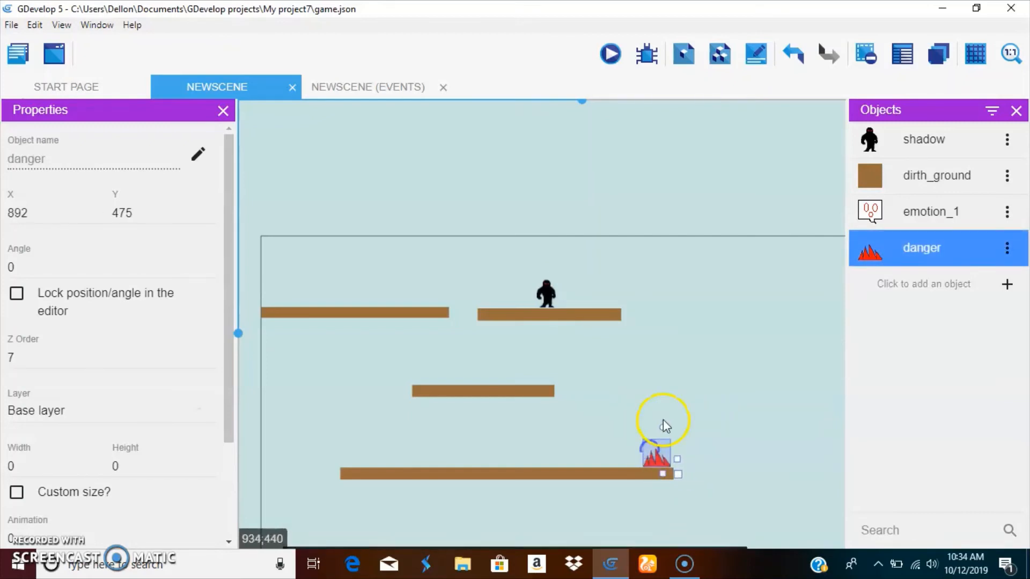
click(754, 324)
click(656, 459)
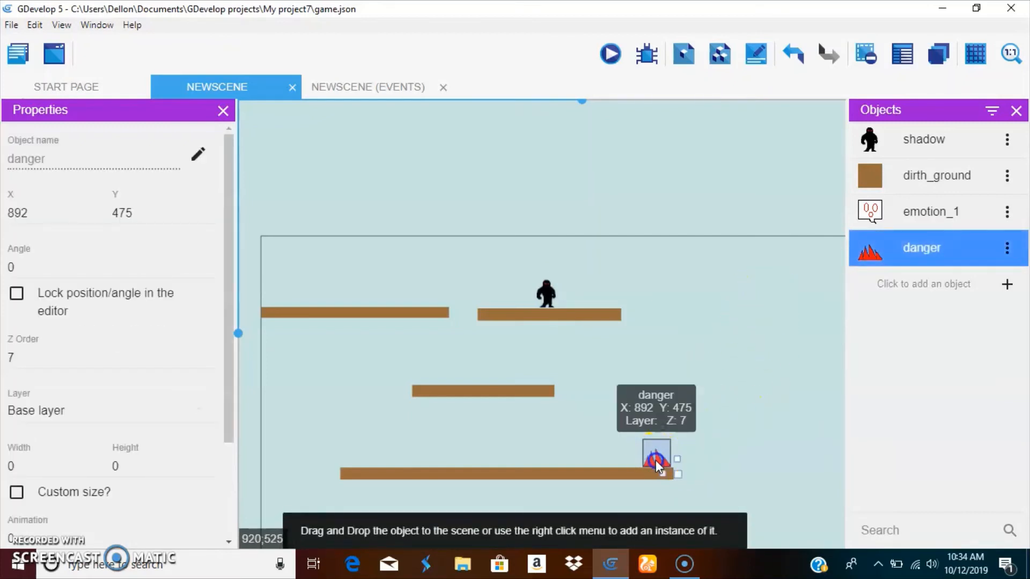
click(685, 393)
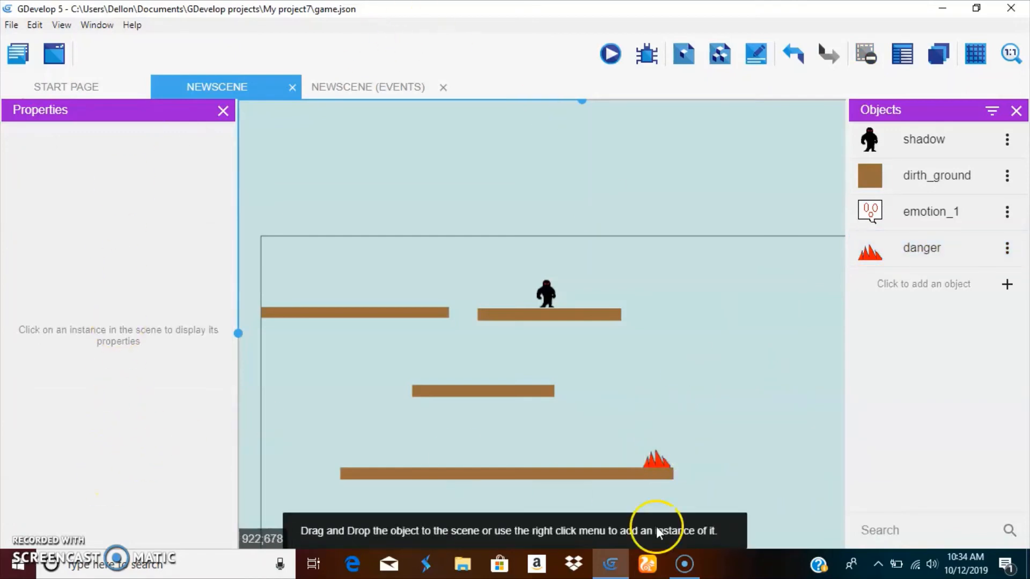
click(644, 456)
click(674, 245)
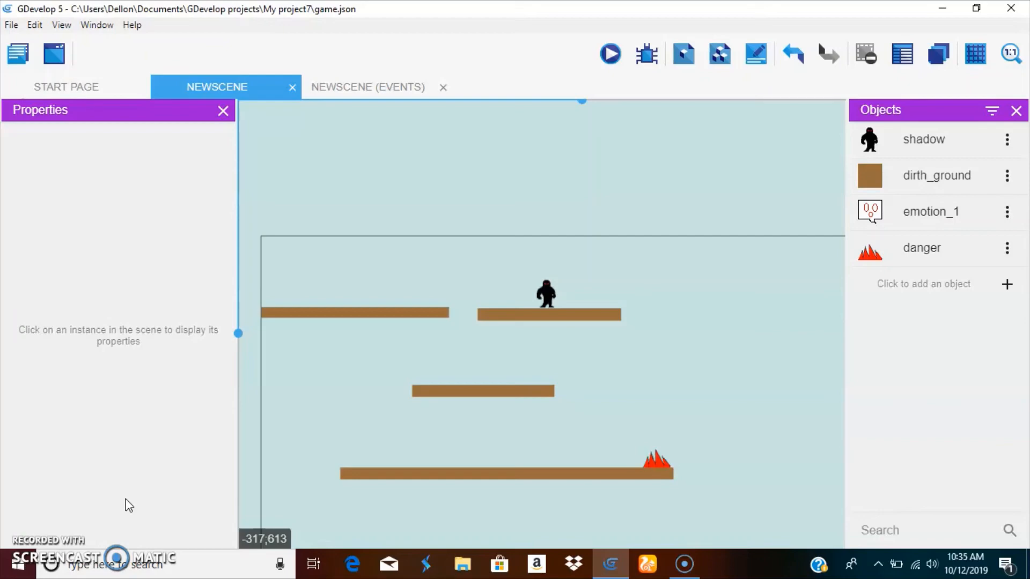
Preview the game and move the shadow down to the lowest platform until it stands beside the danger spikes.
click(610, 59)
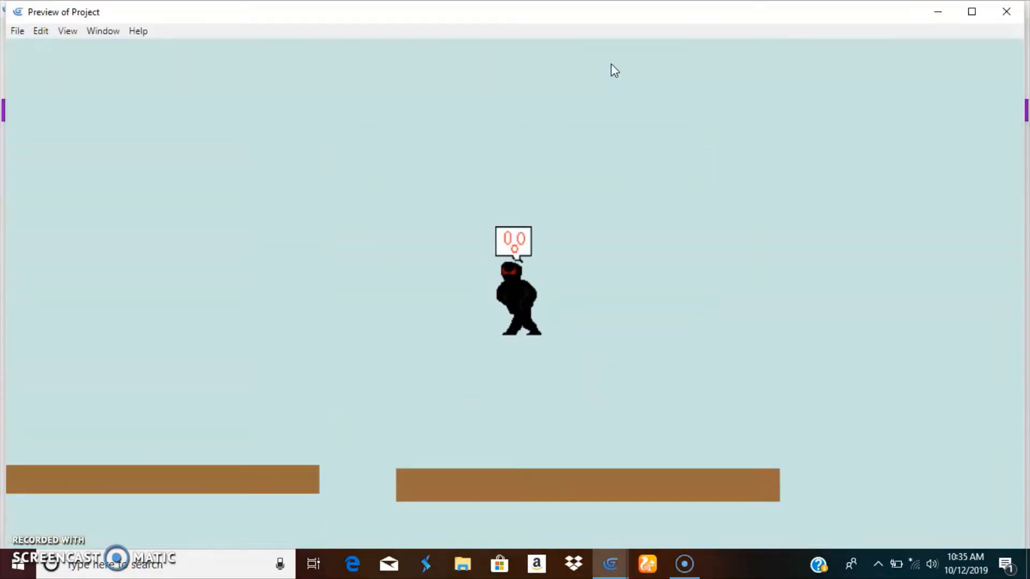
key(Right)
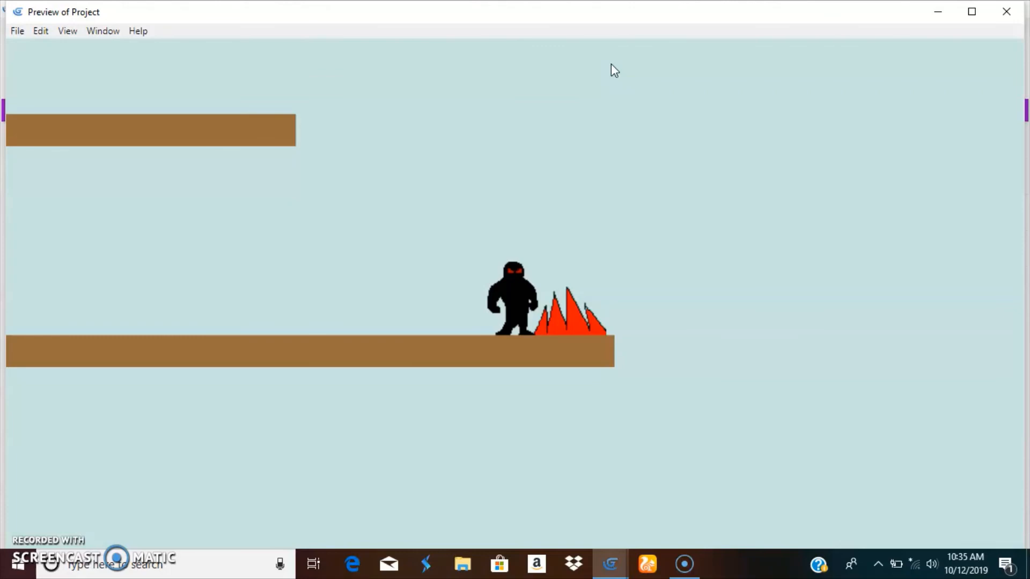
click(555, 11)
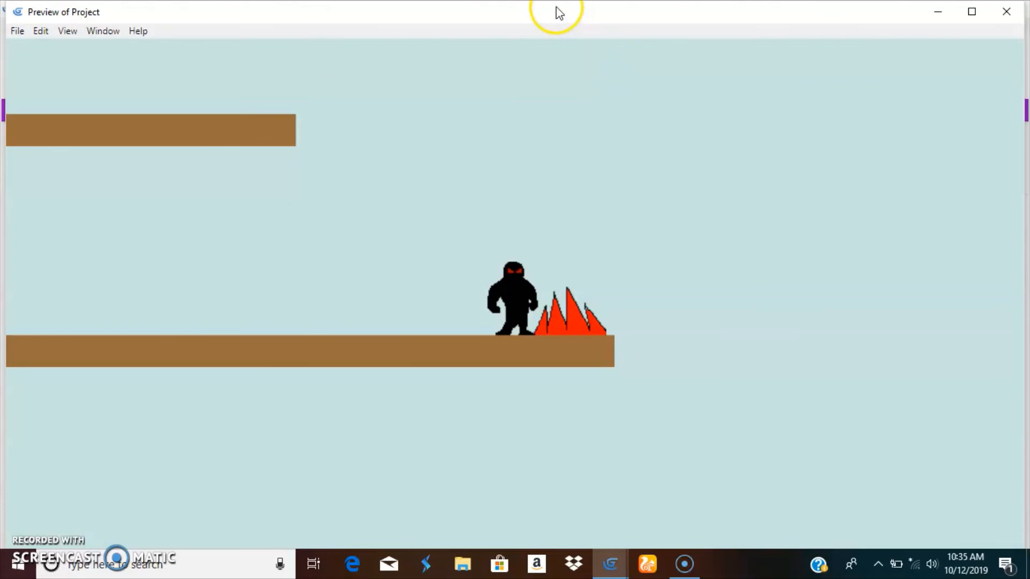